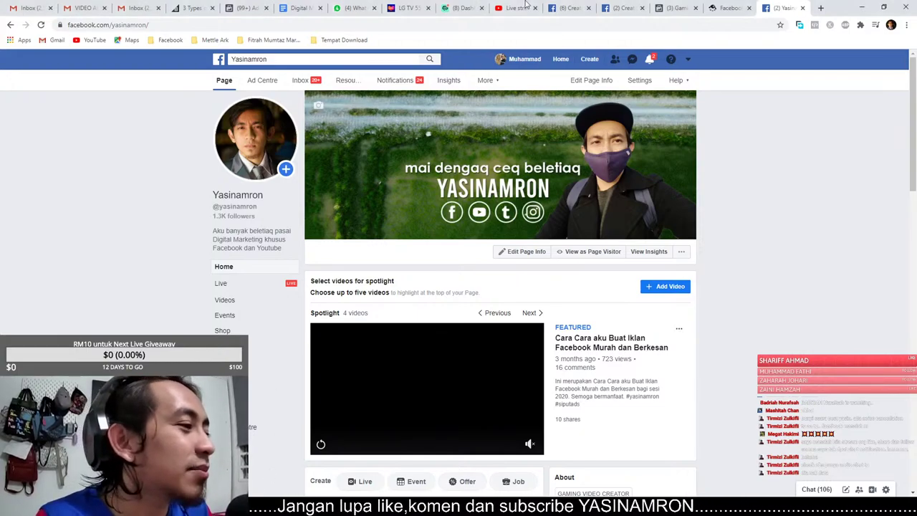
Open Ads Manager from the Facebook home page and switch to the Yasinamron business account.
click(564, 62)
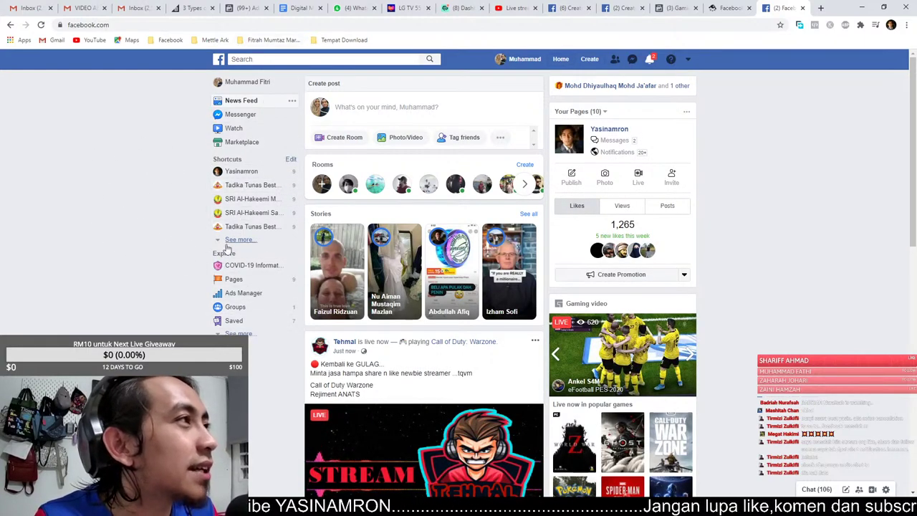
click(262, 293)
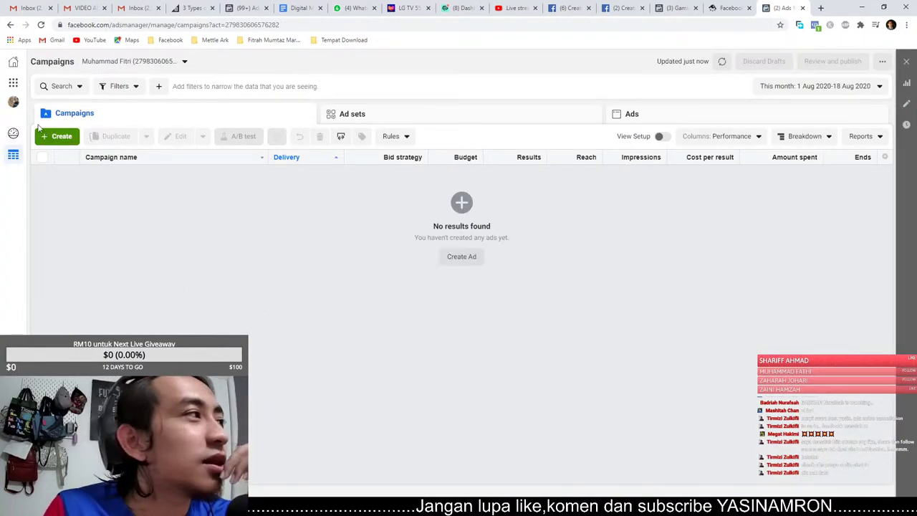
click(13, 101)
click(65, 126)
click(92, 63)
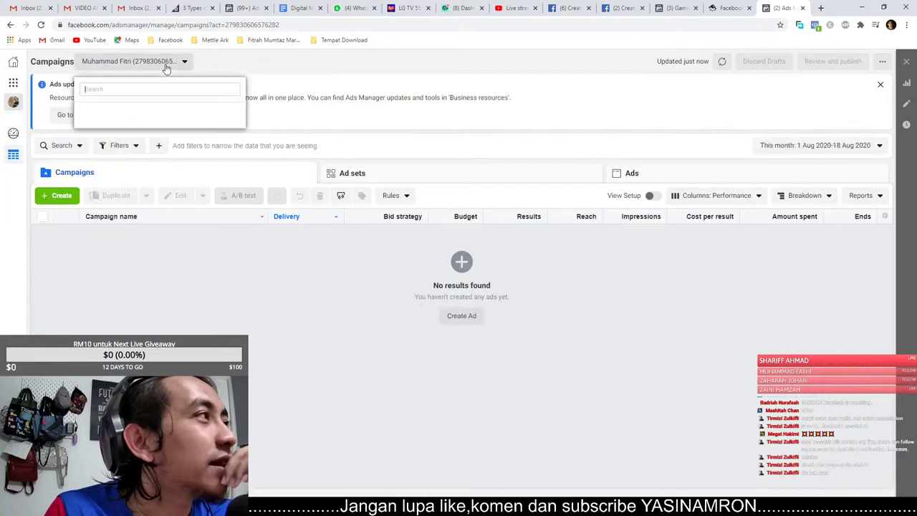
click(79, 66)
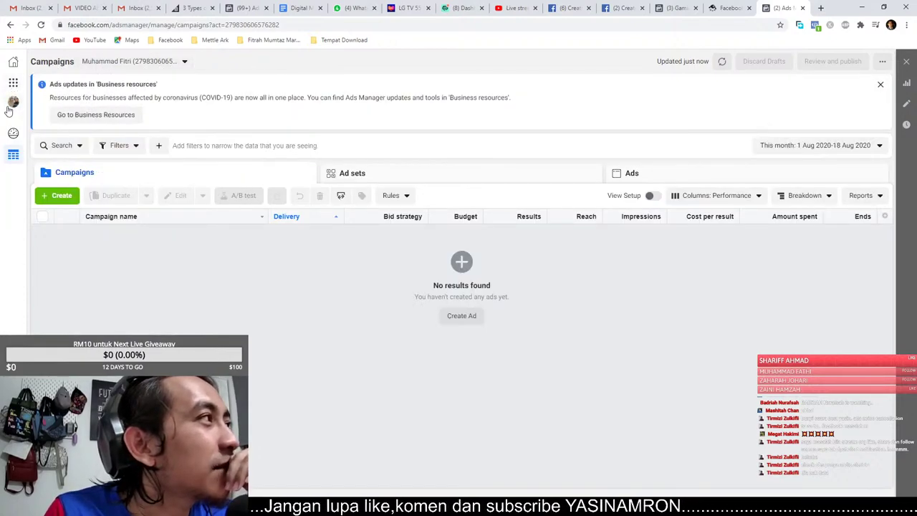
click(13, 102)
click(61, 157)
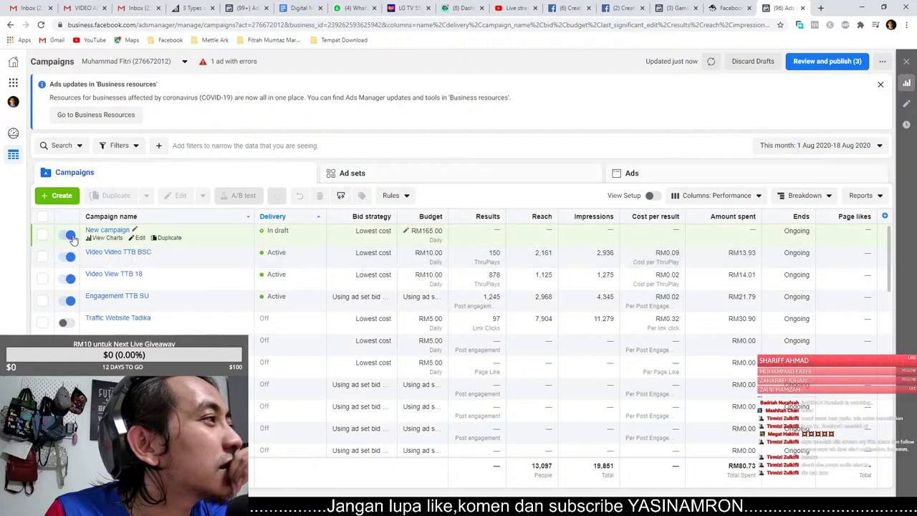
Turn off the draft campaign "New campaign" and go to the Yasinamron business home page.
click(42, 234)
click(14, 102)
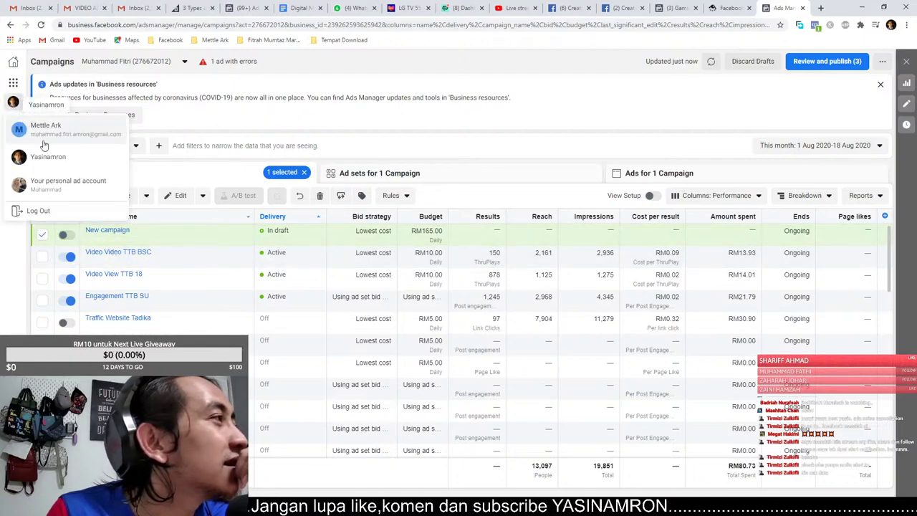
click(48, 156)
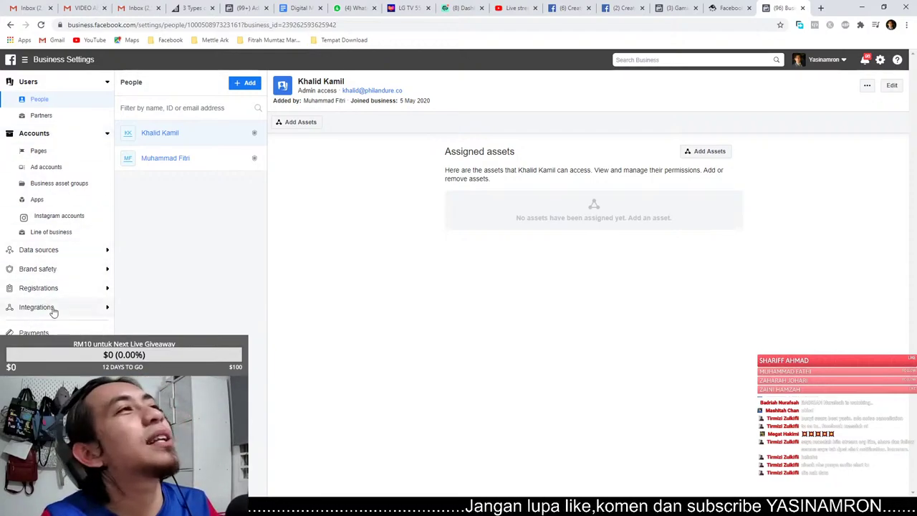
click(54, 250)
click(11, 60)
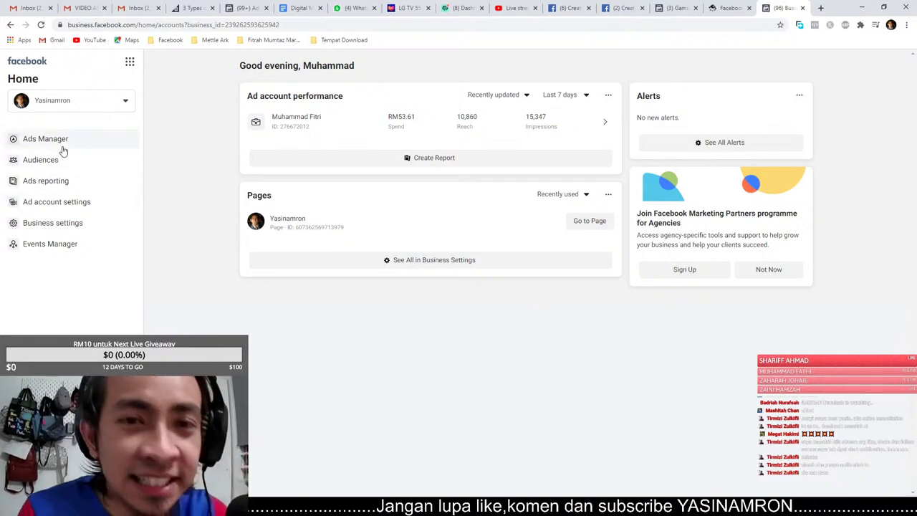
Look through the full list of business tools, from managing the business to advertising and reporting.
click(129, 62)
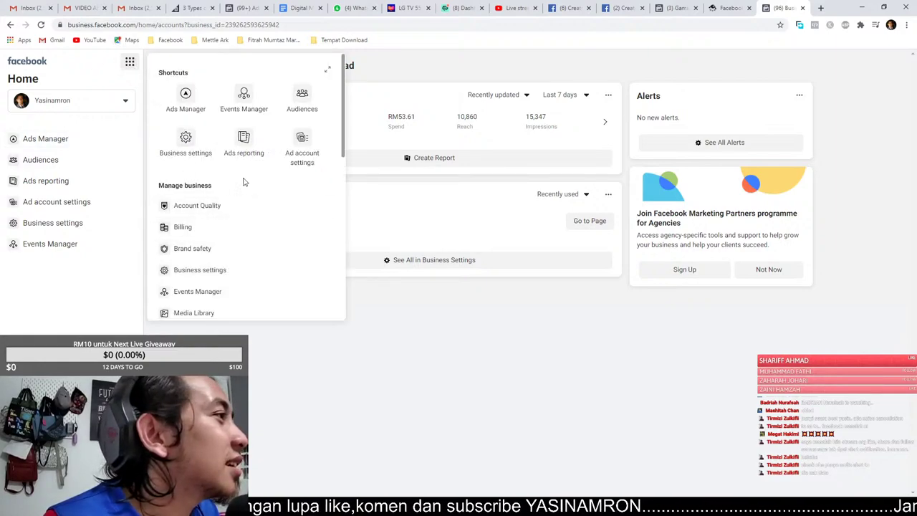
scroll(251, 268, down, 3)
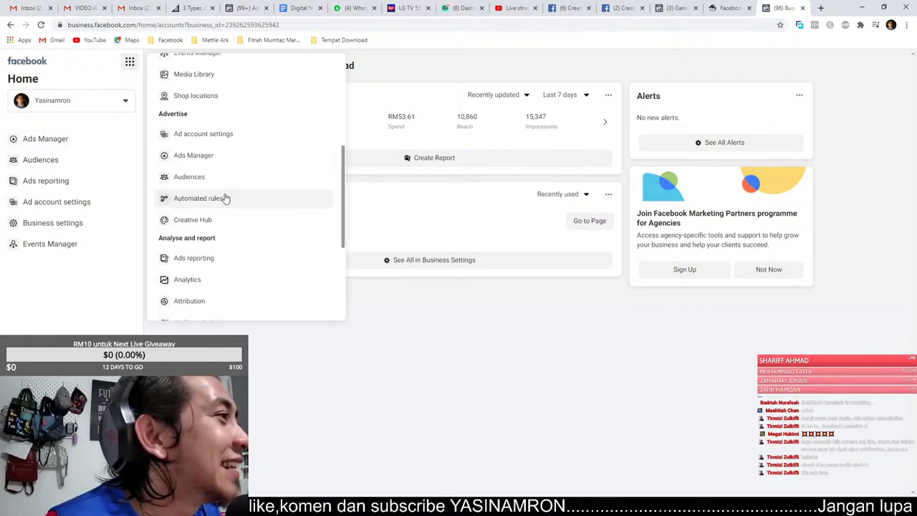
scroll(247, 280, down, 3)
scroll(246, 272, up, 3)
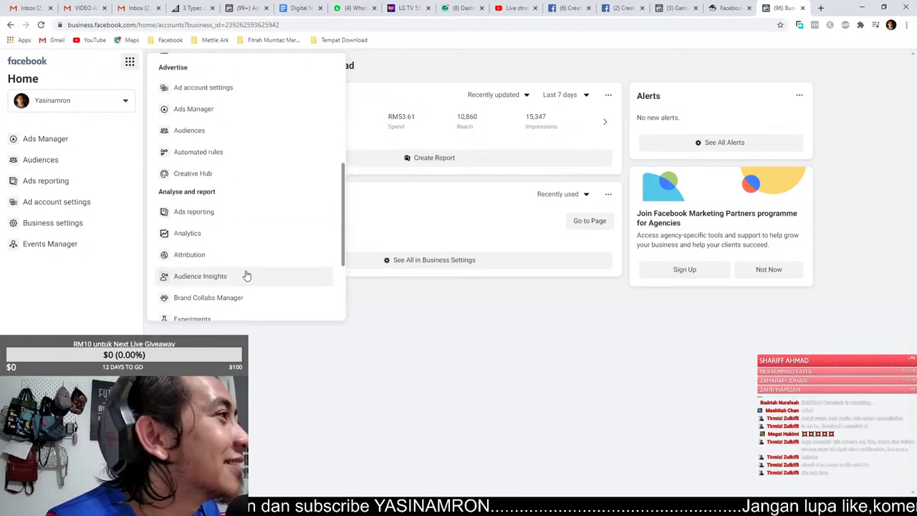
scroll(231, 244, down, 3)
scroll(228, 208, up, 6)
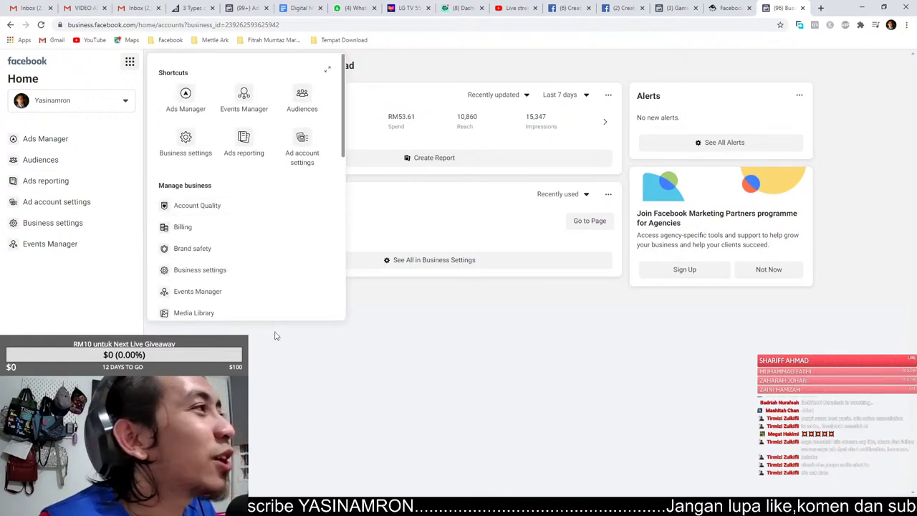
click(287, 330)
Open Audience Insights from the business tools and start with Everyone on Facebook as the audience.
click(130, 63)
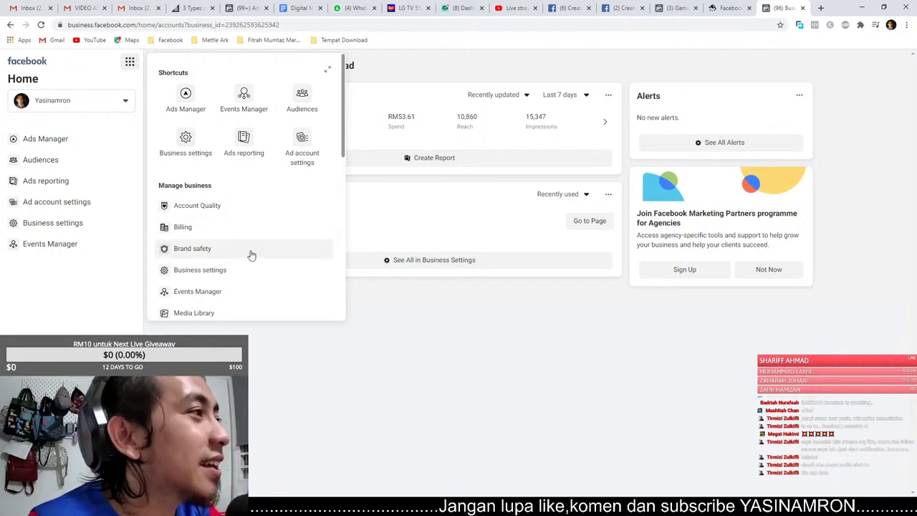
scroll(235, 268, down, 3)
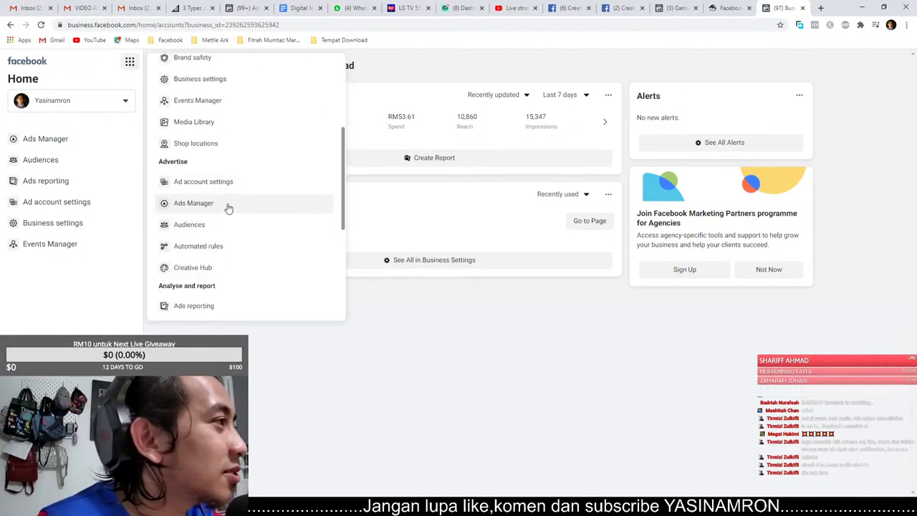
scroll(218, 295, down, 2)
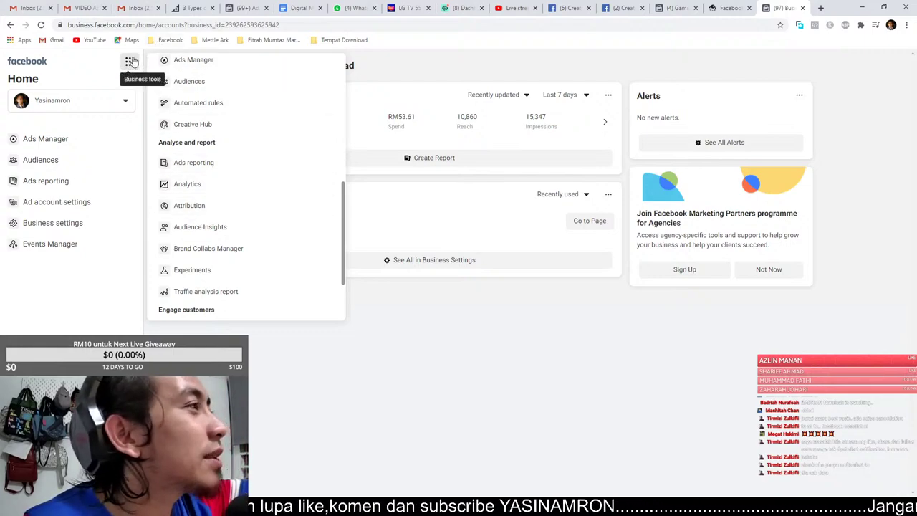
click(216, 228)
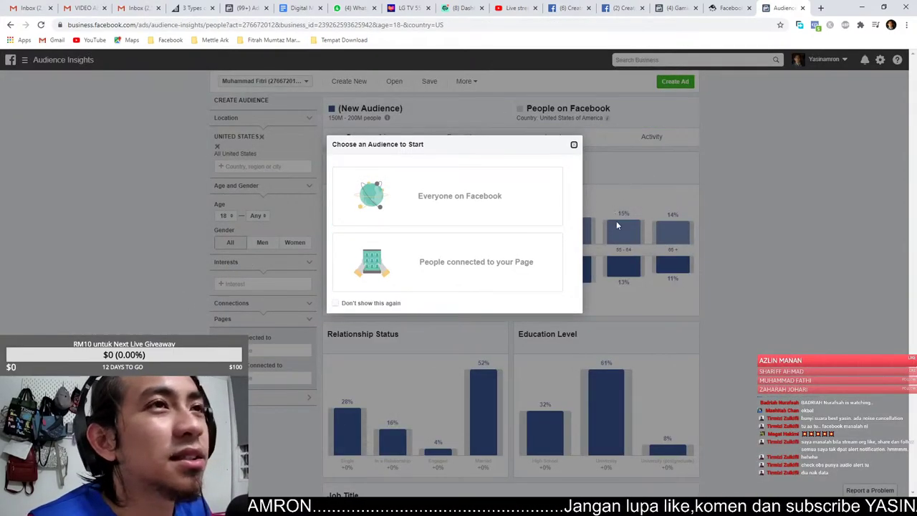
click(467, 201)
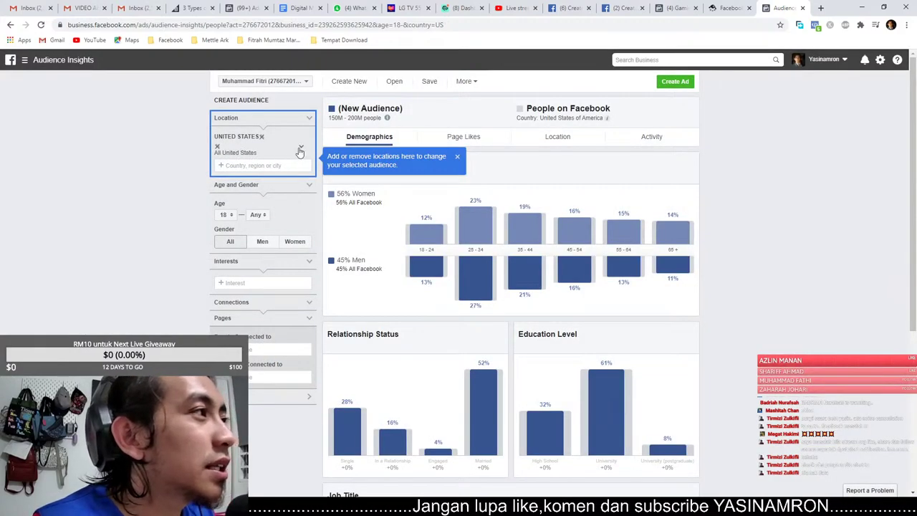
Replace United States with Malaysia as the location of the new audience.
click(217, 147)
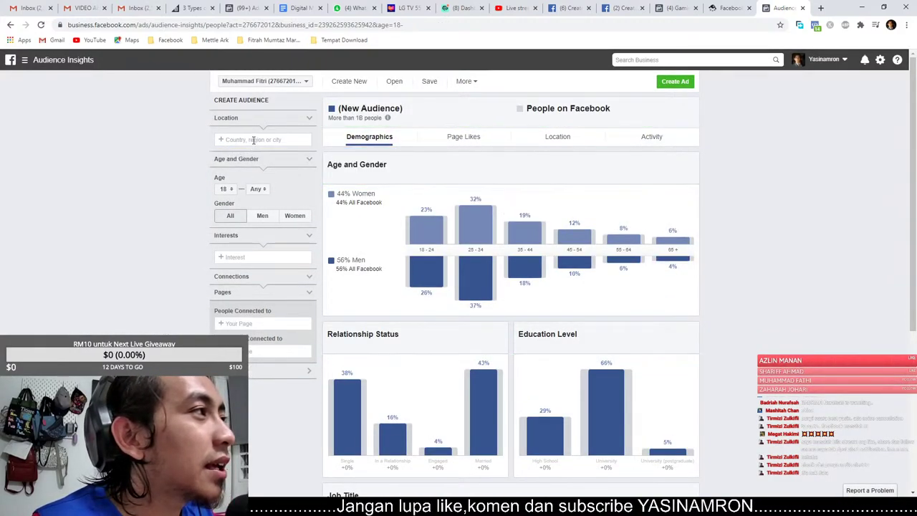
text(malay)
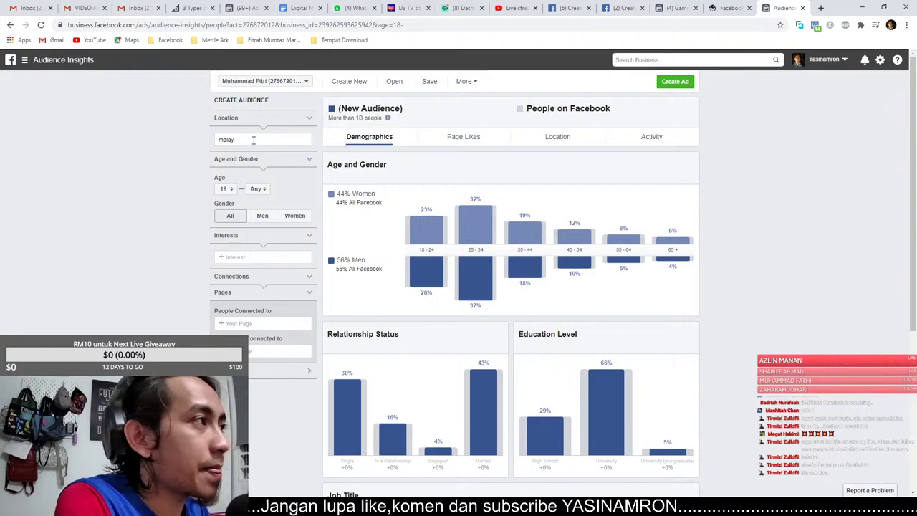
text(sia)
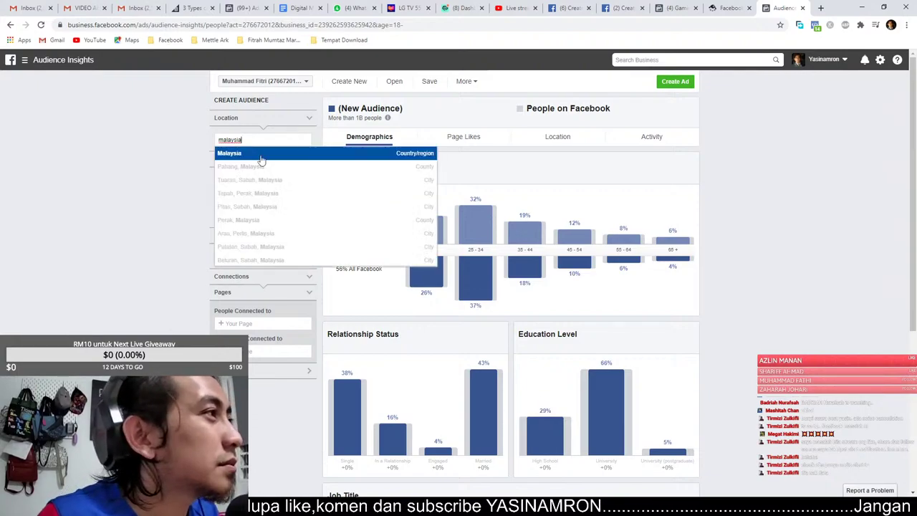
click(262, 153)
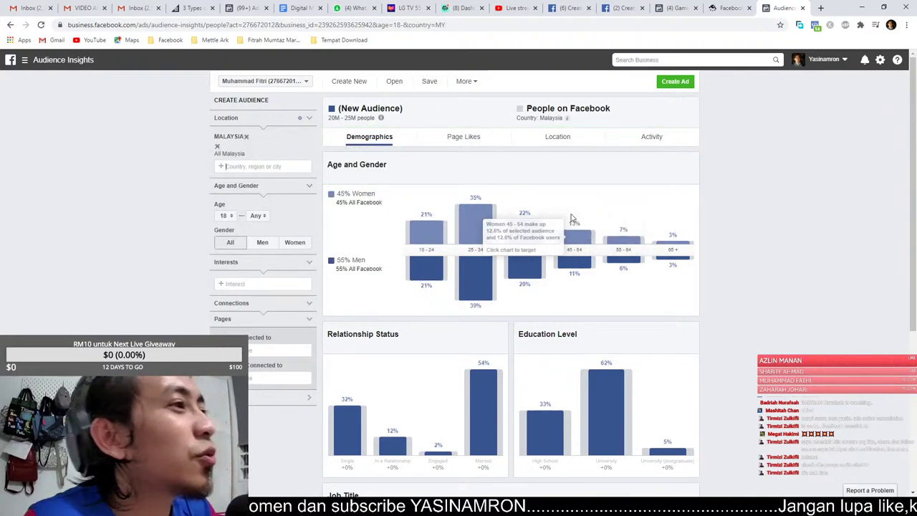
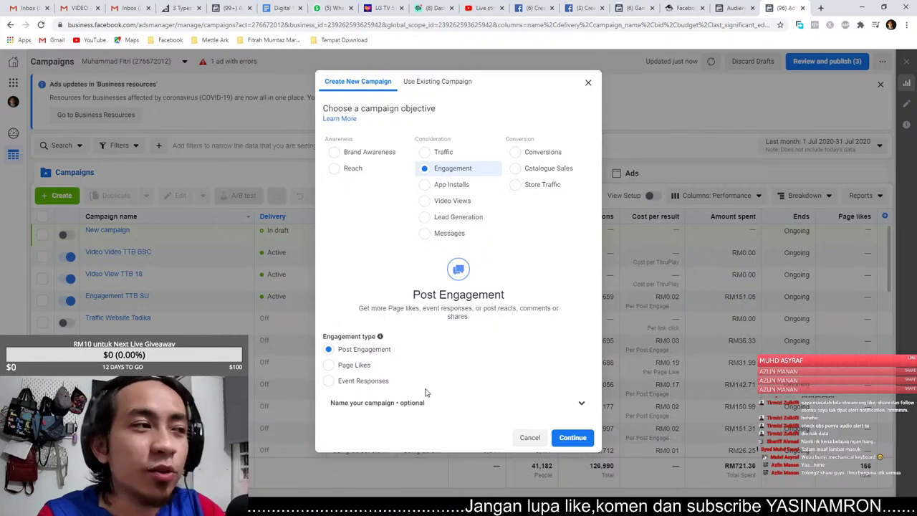
Continue creating the Post Engagement campaign and open the audience settings of its new ad set.
click(566, 440)
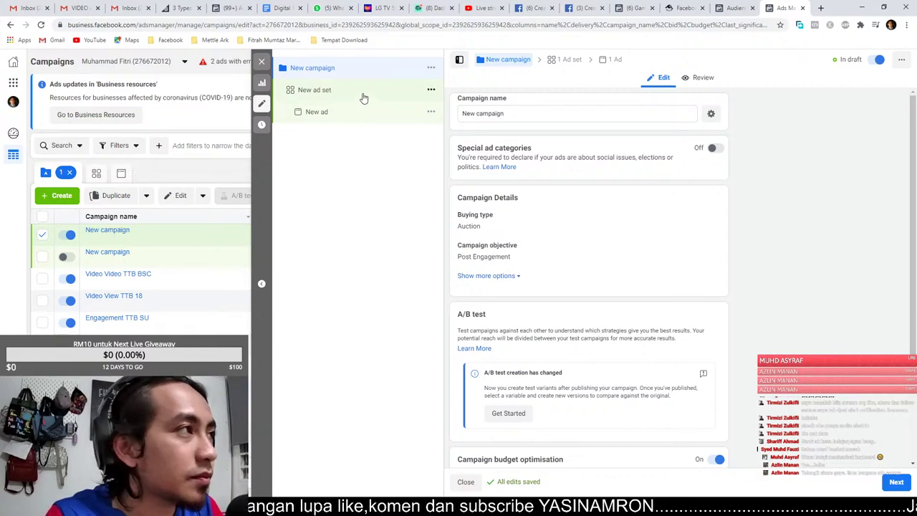
click(364, 98)
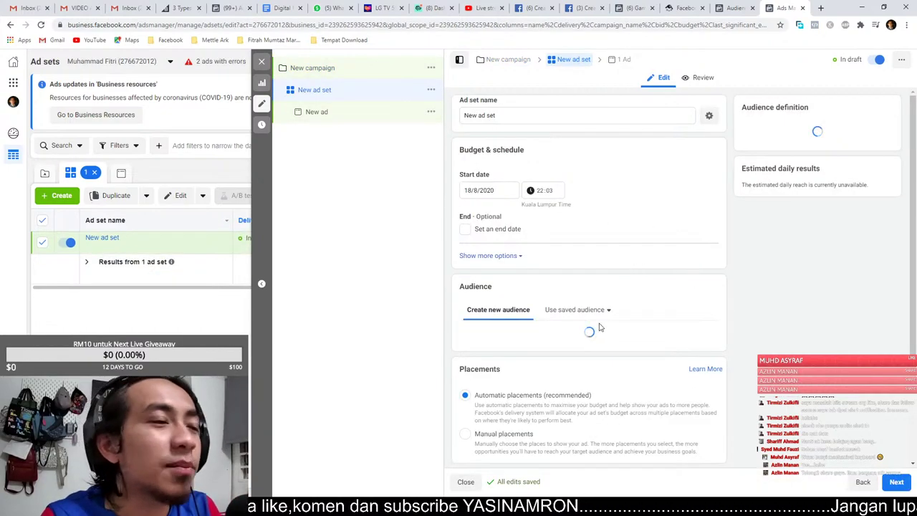
scroll(600, 328, down, 3)
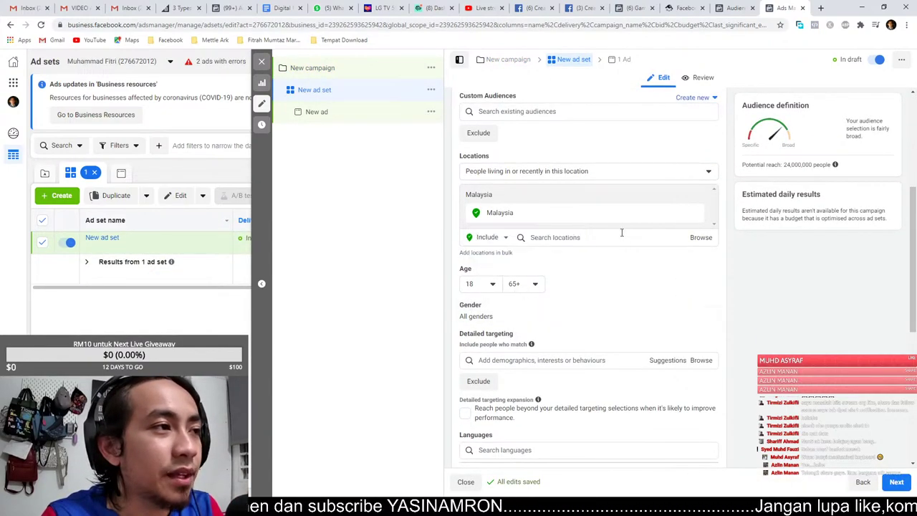
Replace Malaysia in the ad set's locations with the place "Alam Budiman,seksyen u10".
click(692, 213)
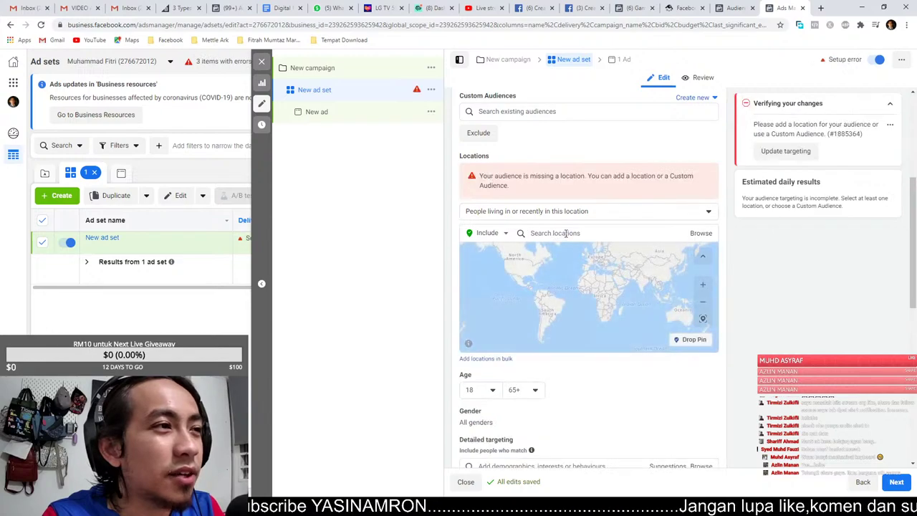
click(566, 233)
text(alam)
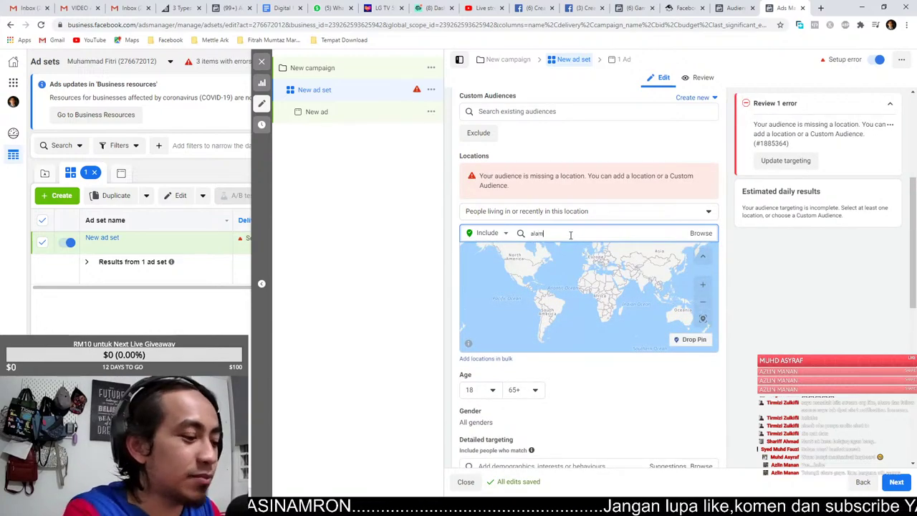
text( bud)
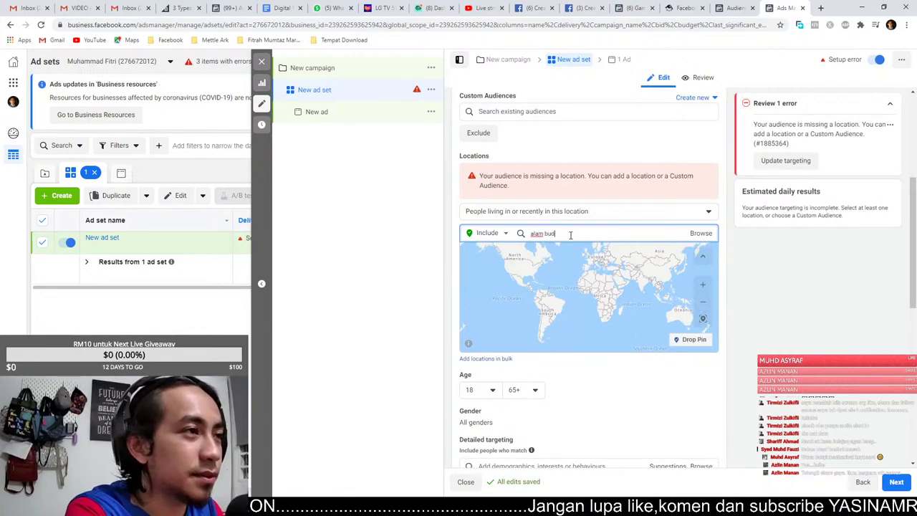
text(iman)
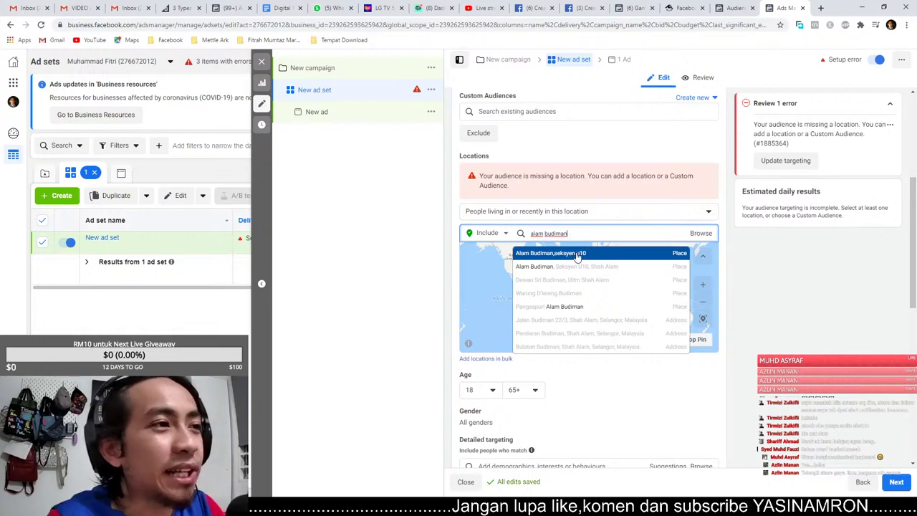
click(578, 256)
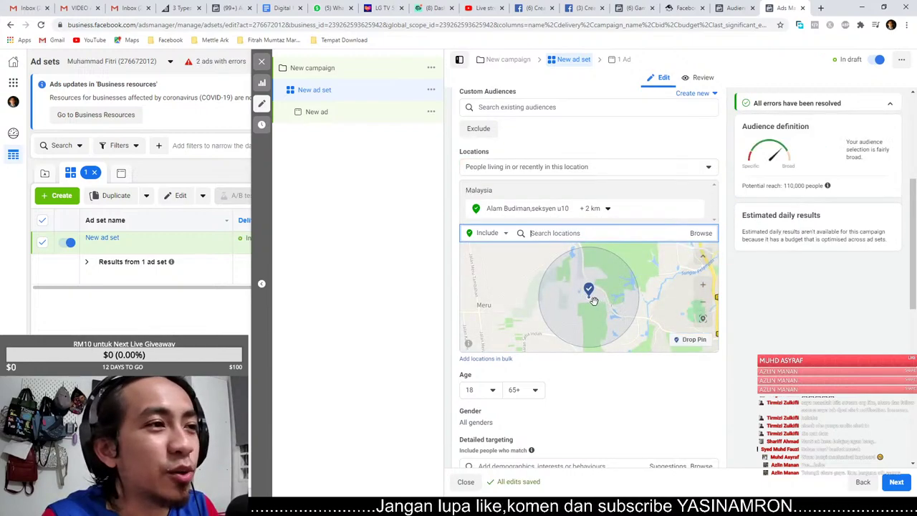
Examine the map area covered around Alam Budiman and the potential reach of the ad set's audience.
scroll(592, 299, up, 3)
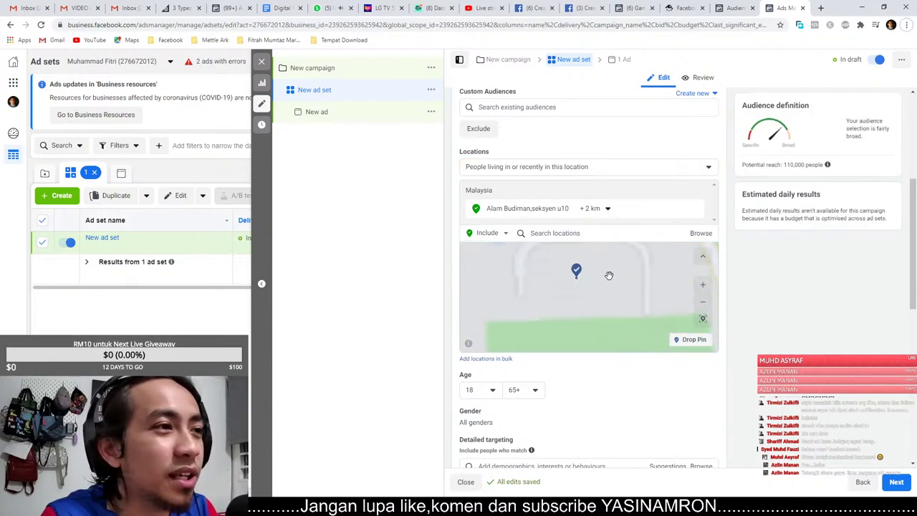
scroll(609, 275, down, 3)
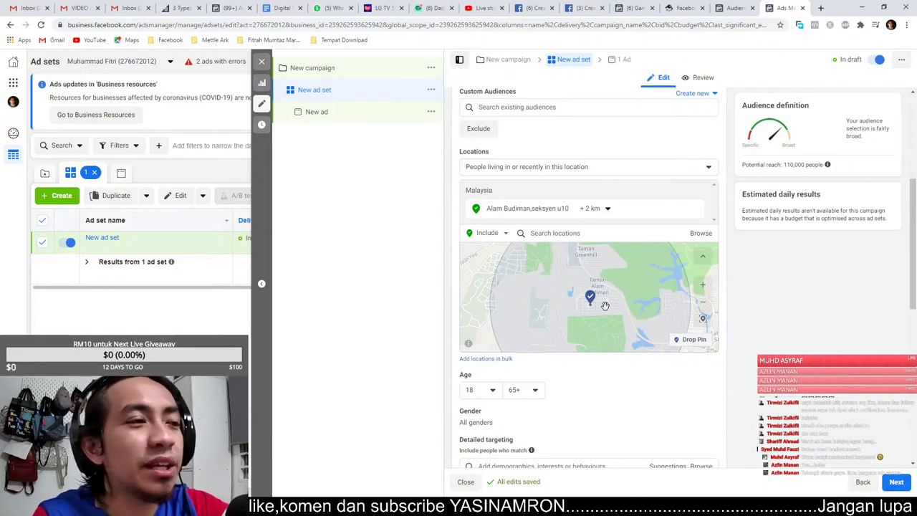
scroll(595, 299, down, 4)
click(612, 290)
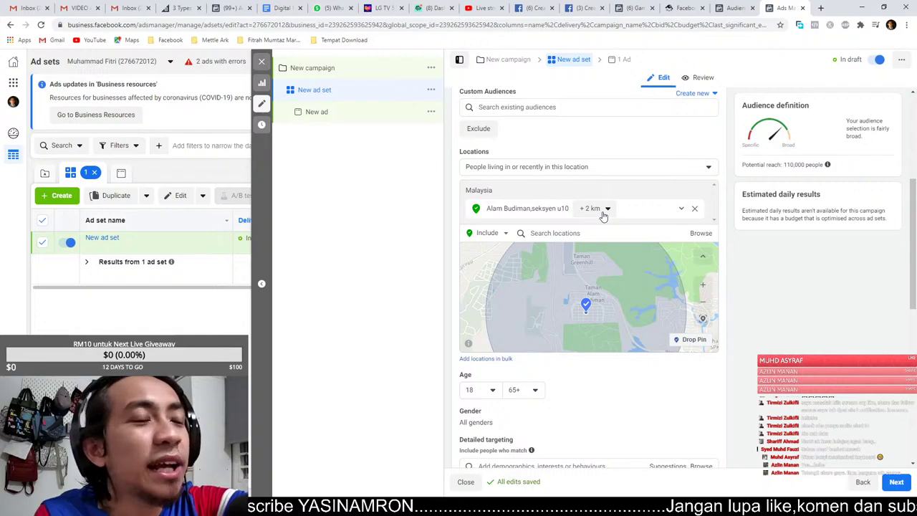
scroll(532, 418, down, 3)
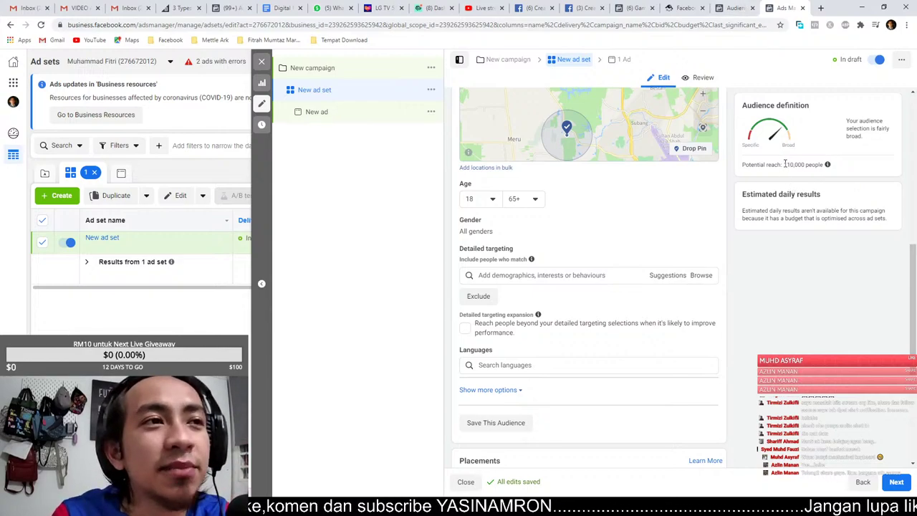
drag(785, 164, 800, 165)
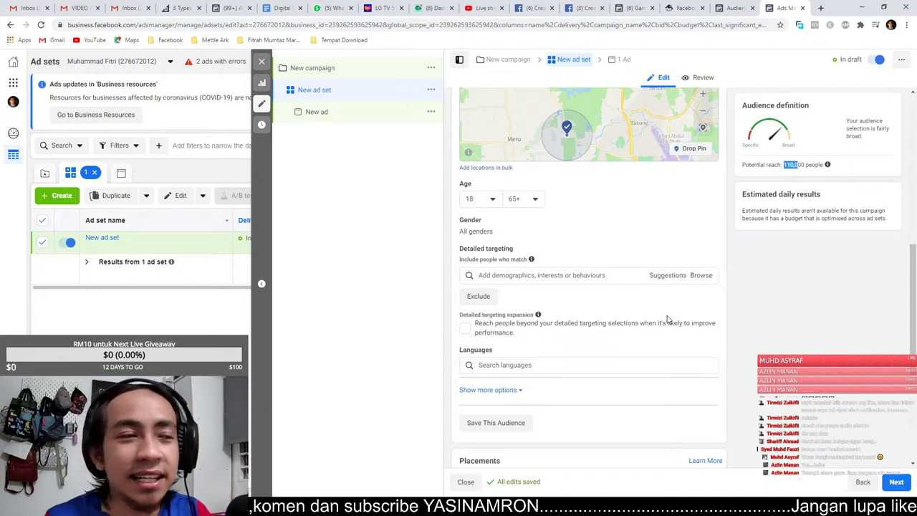
Add KFC as an interest in the ad set's detailed targeting.
click(596, 275)
text(bu)
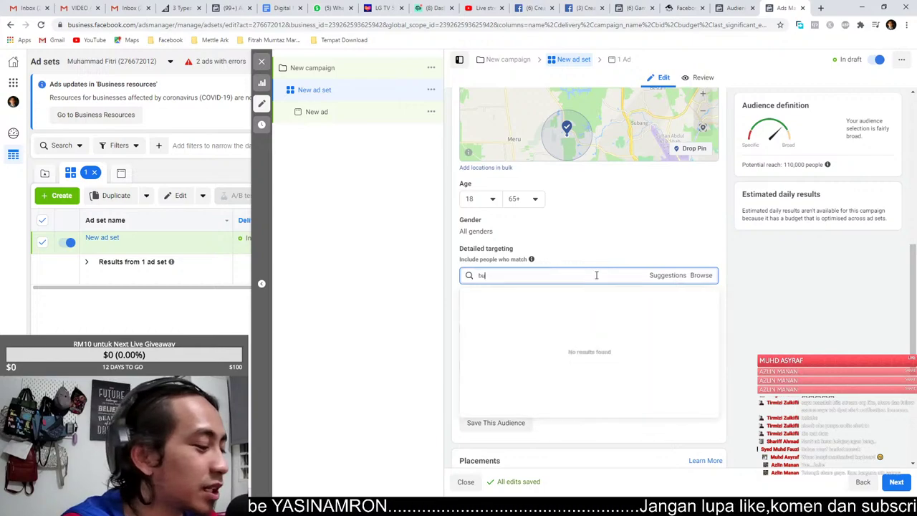
key(BackSpace)
key(BackSpace)
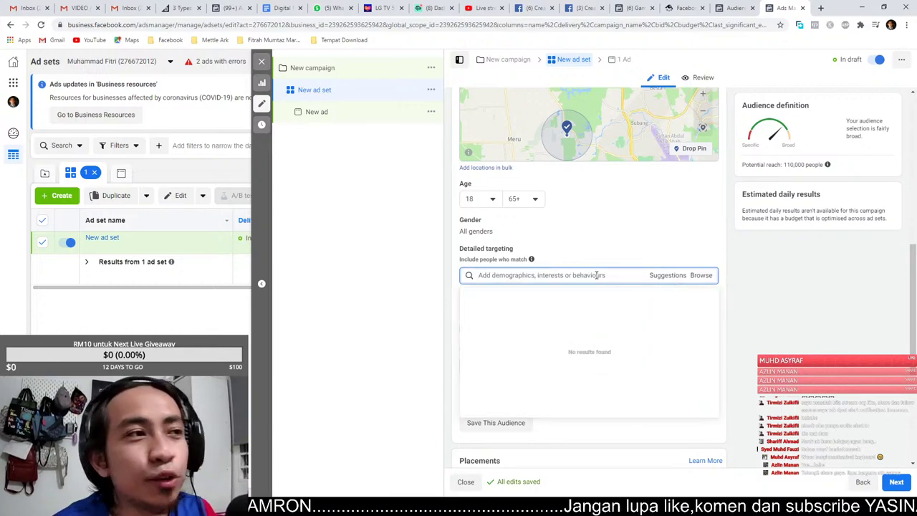
text(kfc)
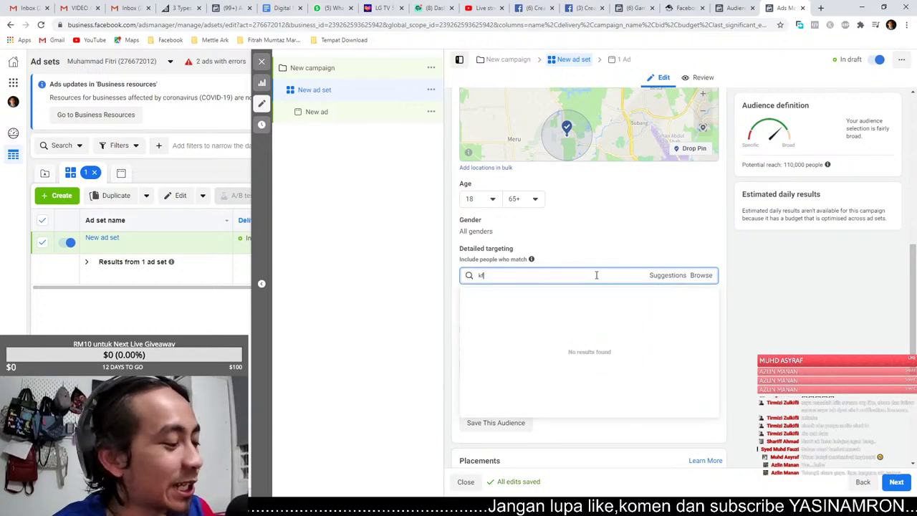
click(558, 294)
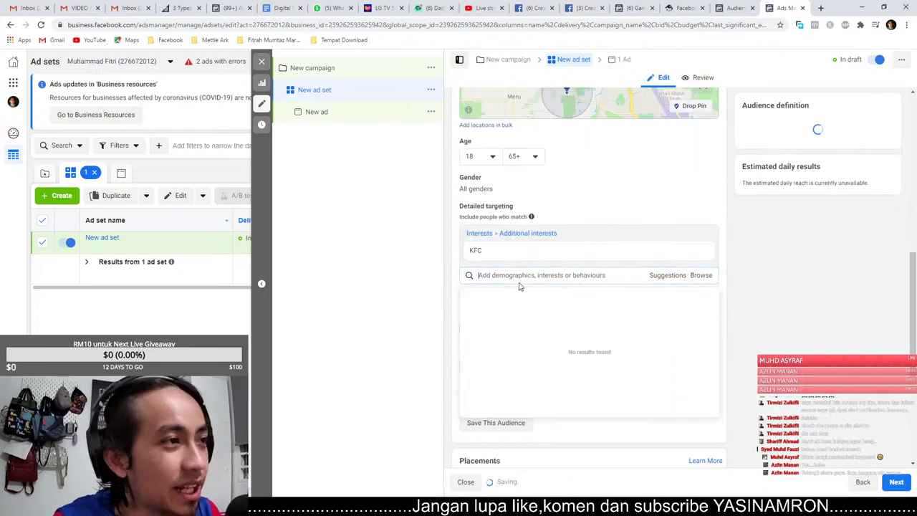
Add McDonald's as a second interest beside KFC in the ad set's detailed targeting.
text(mack)
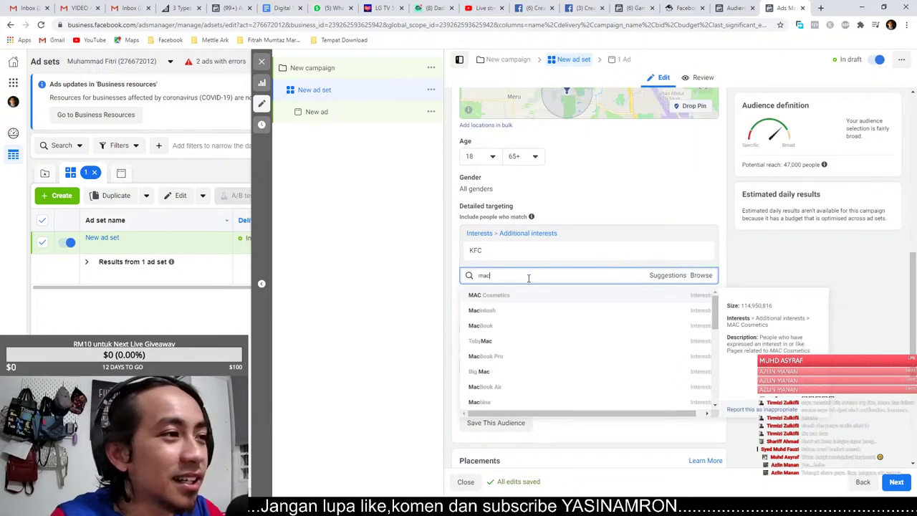
key(BackSpace)
text(c)
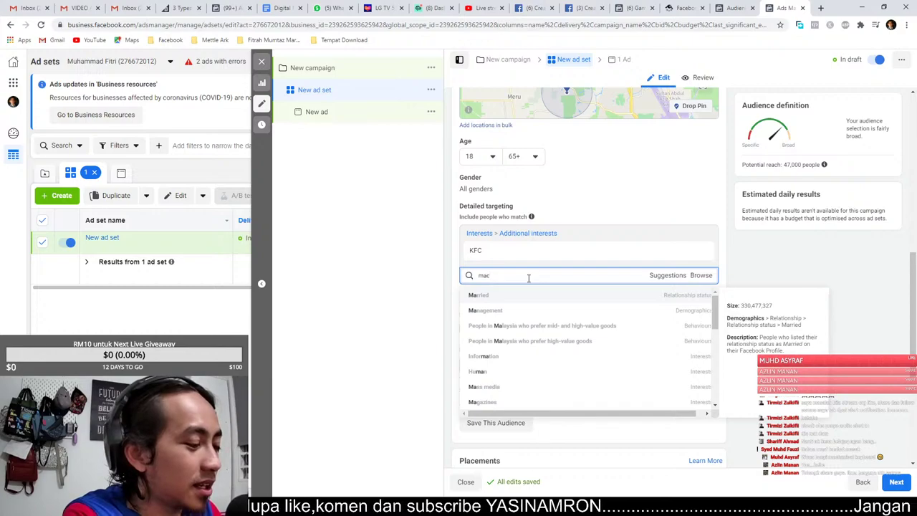
text(don)
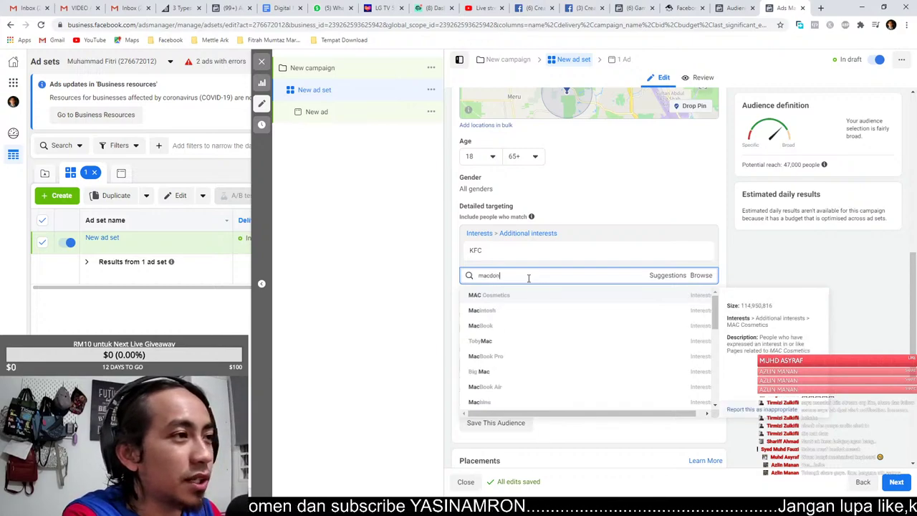
key(Return)
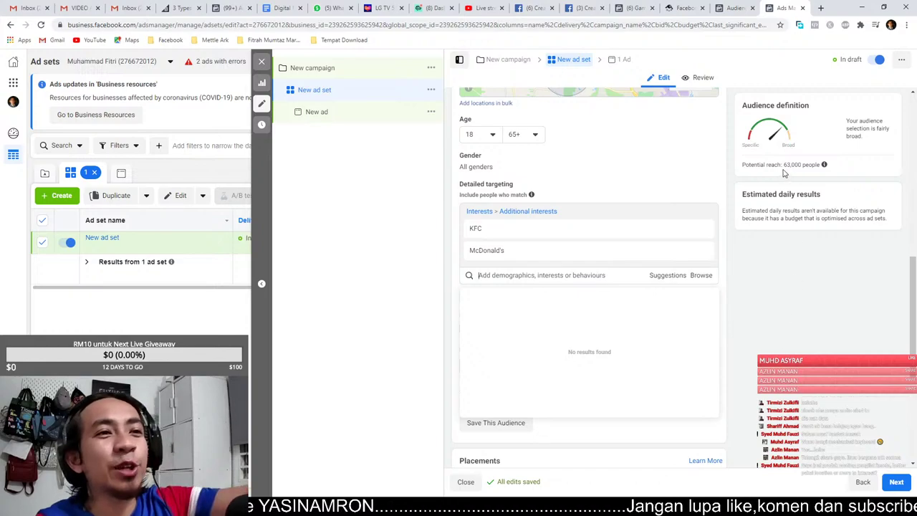
click(818, 335)
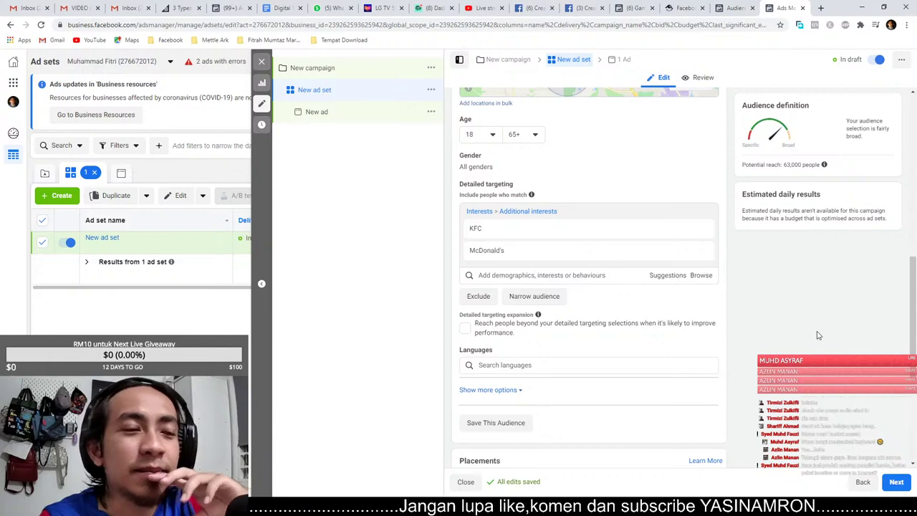
Close the ad set editor and open the ad account's Audiences list.
scroll(725, 286, up, 3)
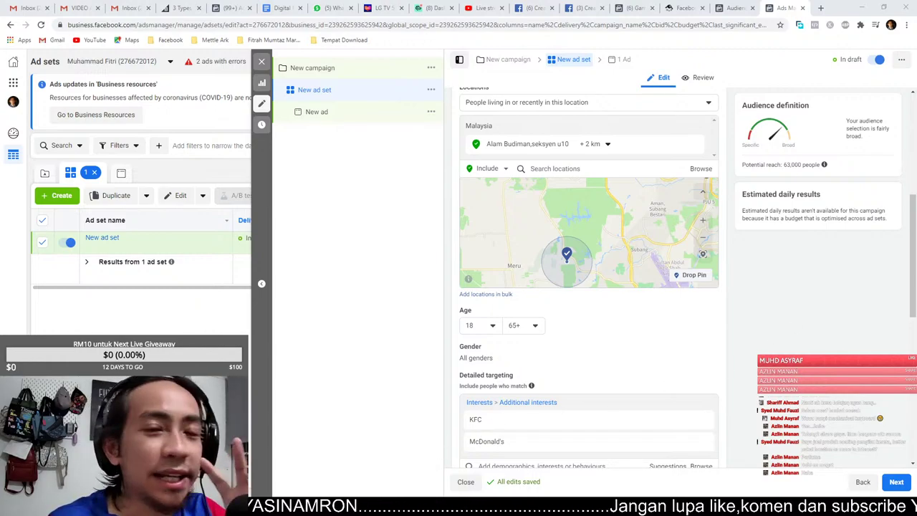
scroll(545, 272, up, 3)
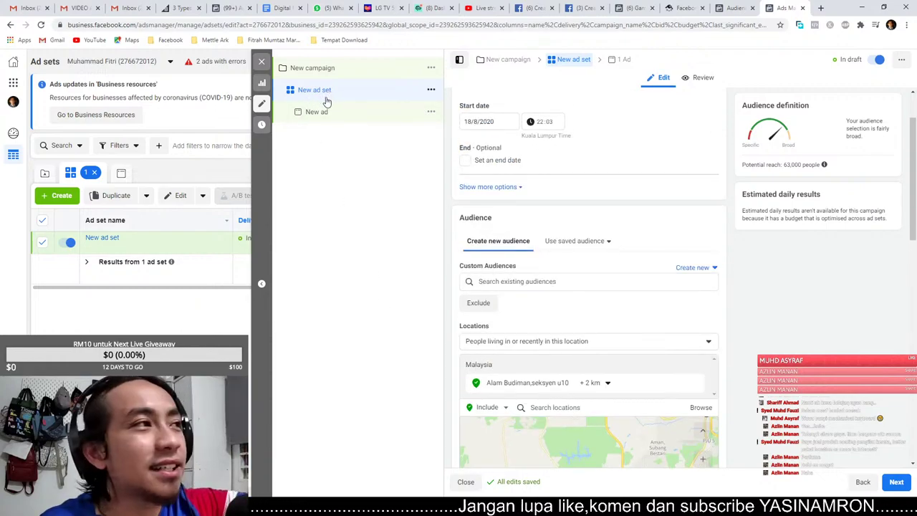
click(261, 62)
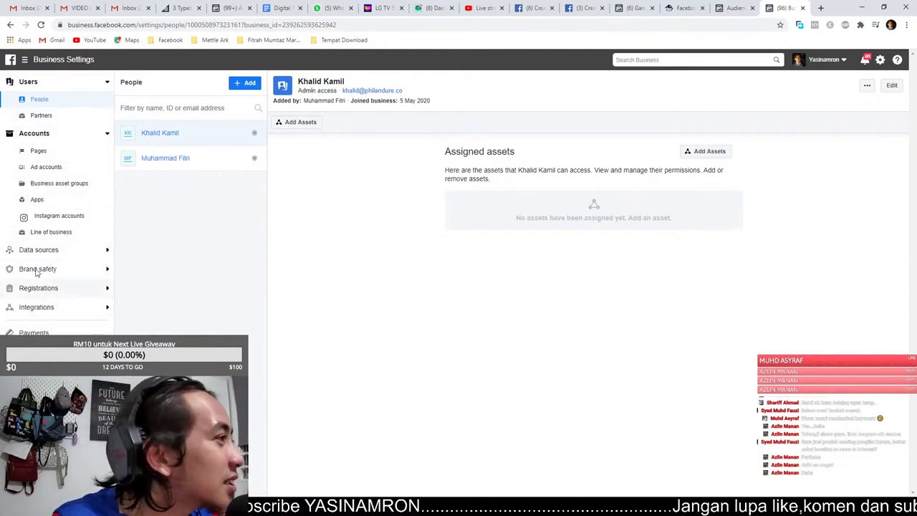
click(55, 62)
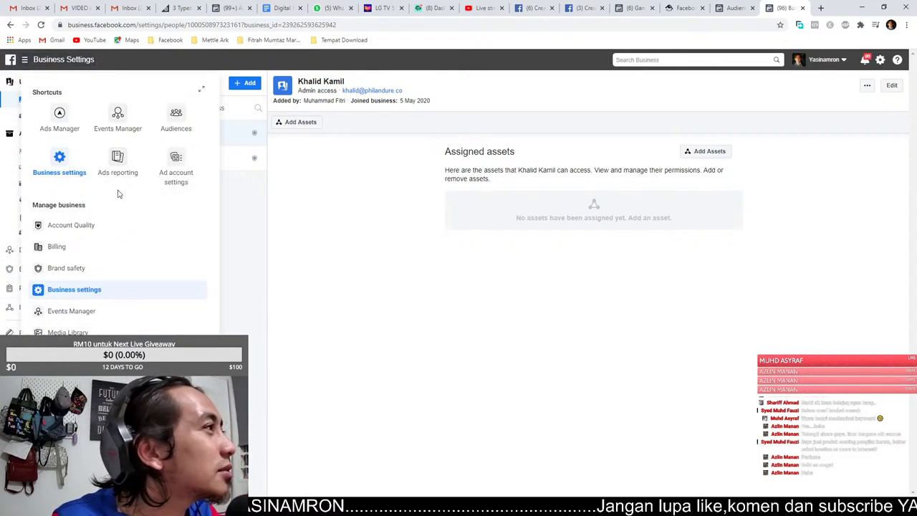
click(173, 123)
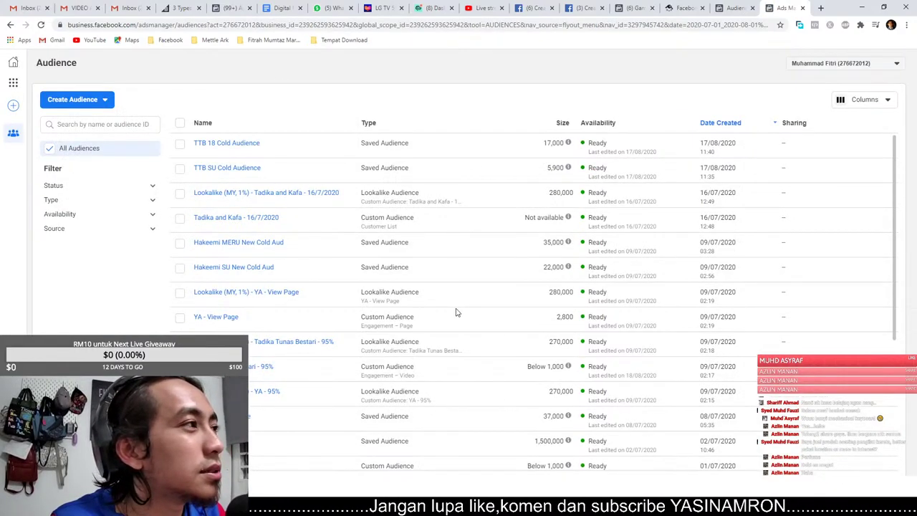
Examine the details of the existing saved audiences and the audience types offered for creation.
mouse_move(241, 148)
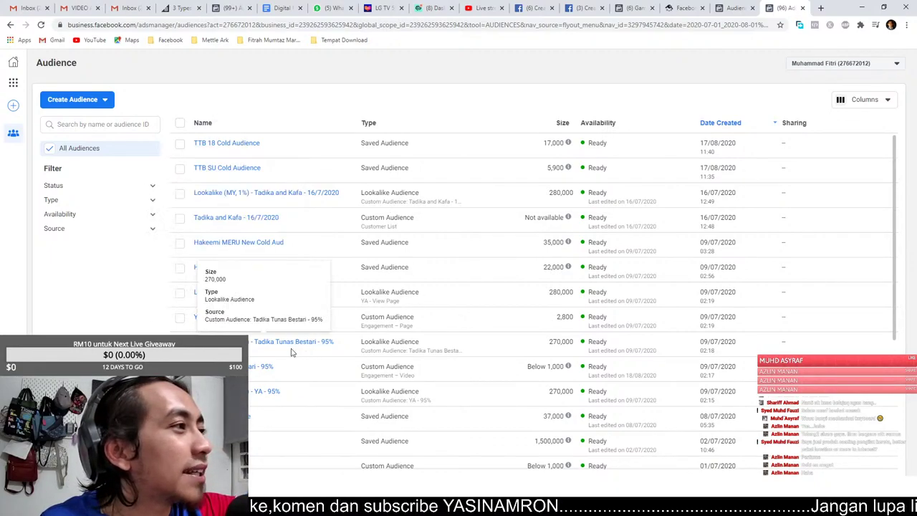
click(100, 100)
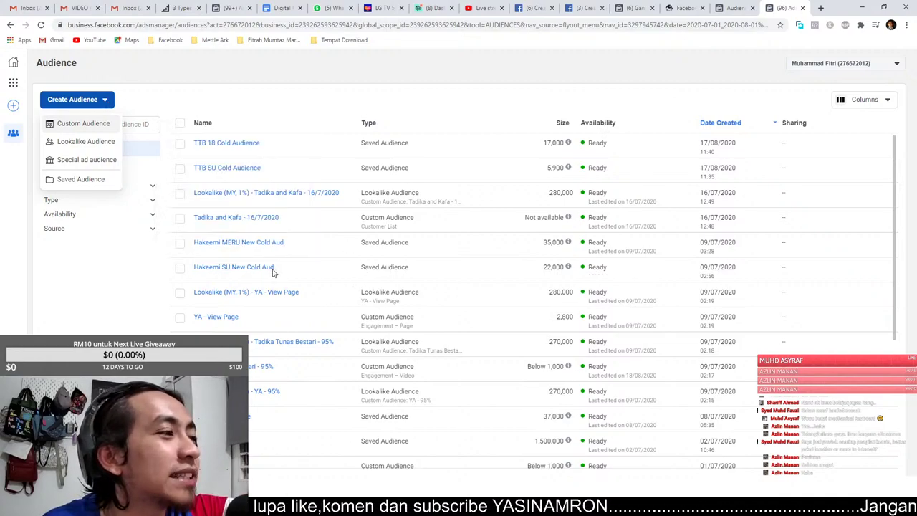
mouse_move(267, 271)
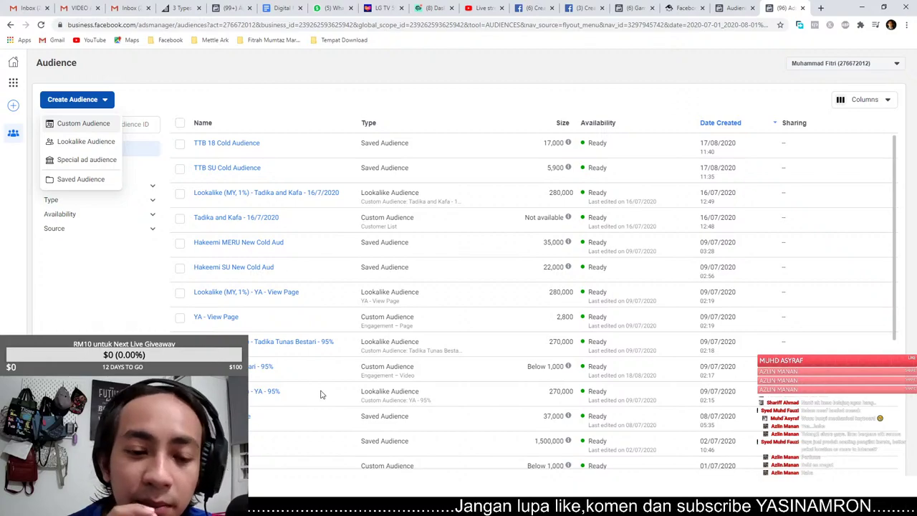
mouse_move(216, 170)
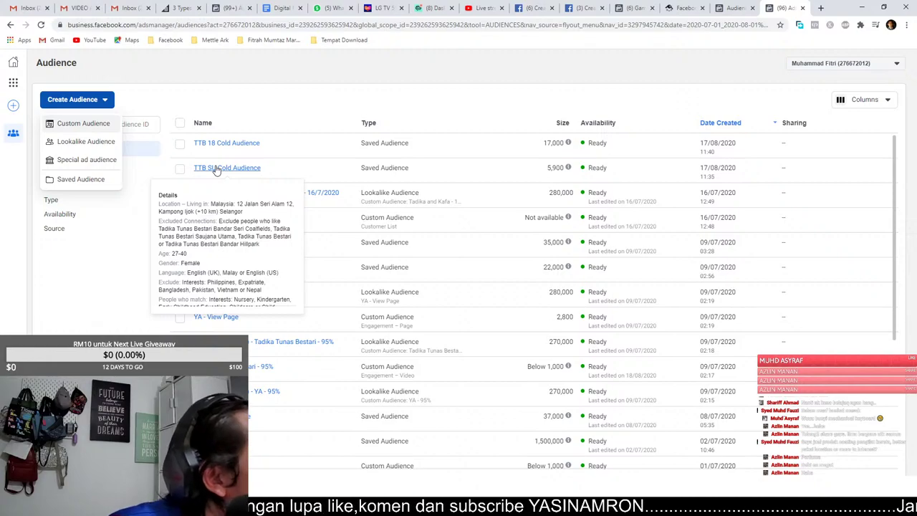
mouse_move(225, 144)
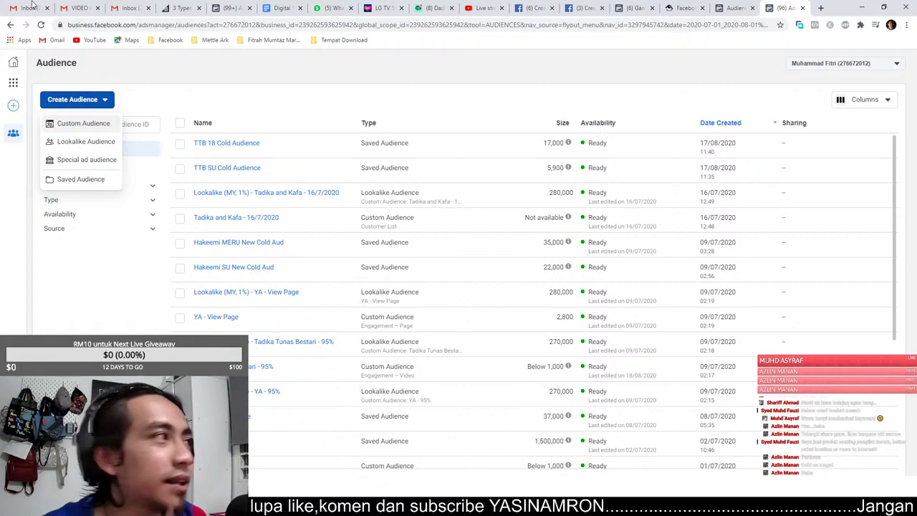
Go back from the Audiences list to the campaigns in Ads Manager.
click(13, 82)
click(72, 117)
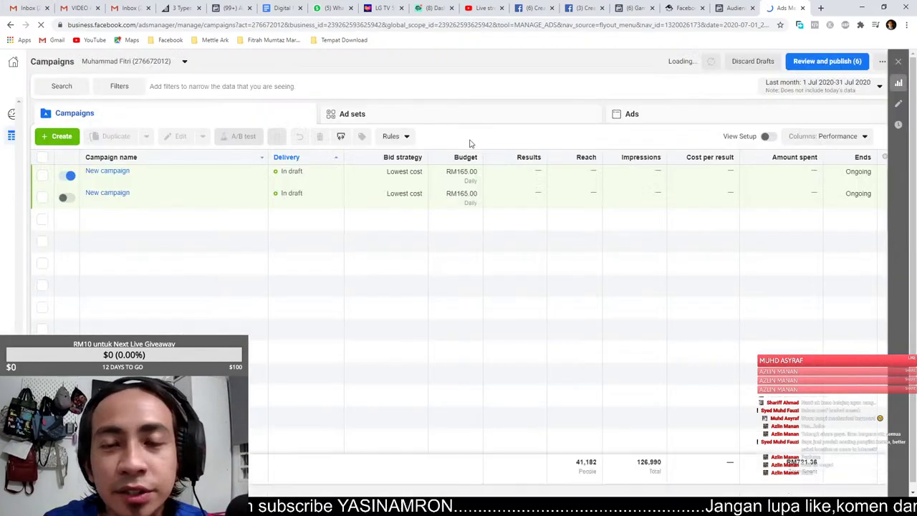
Create a new campaign with the Engagement objective and the Post Engagement type.
click(48, 135)
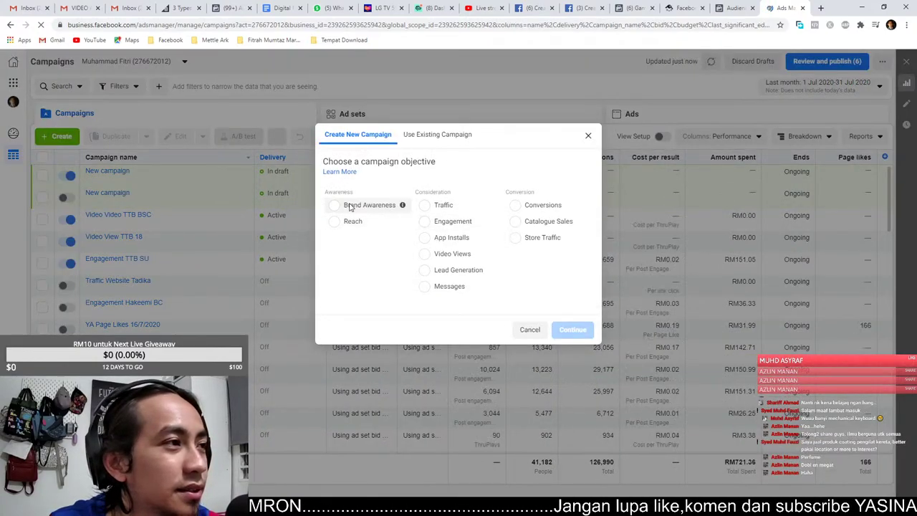
click(447, 222)
click(565, 434)
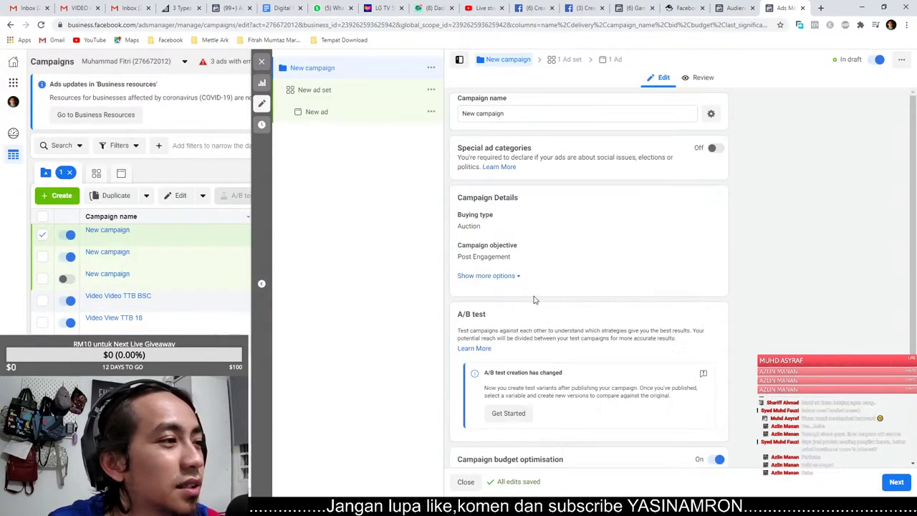
Duplicate the new campaign's ad set within the original campaign, making 6 copies.
click(324, 93)
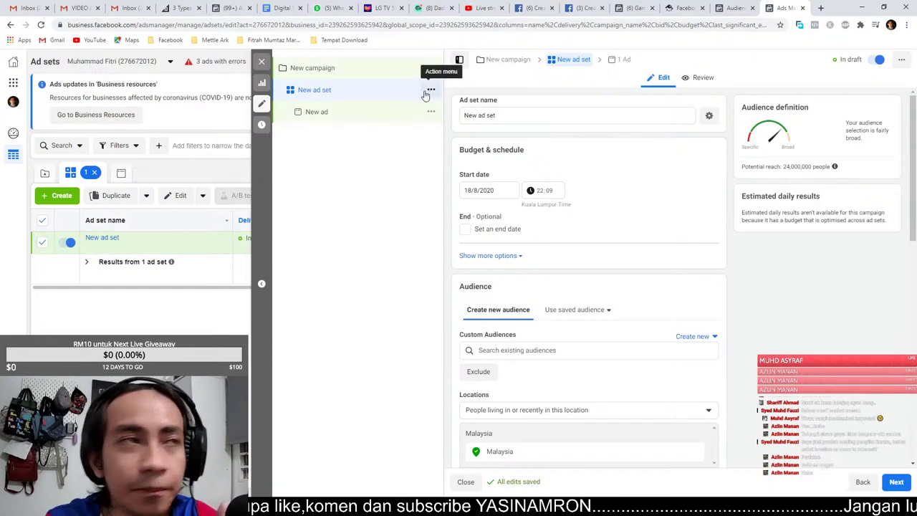
click(431, 90)
click(491, 122)
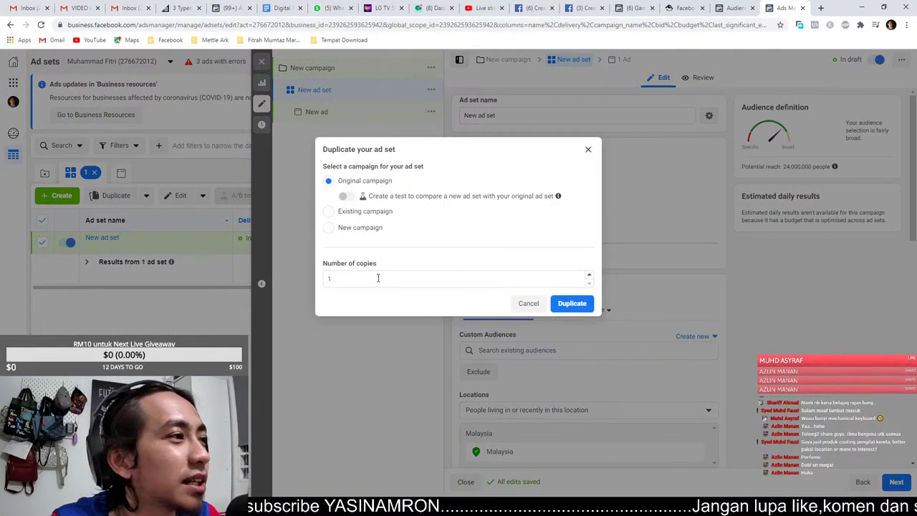
click(379, 278)
key(BackSpace)
text(3)
key(BackSpace)
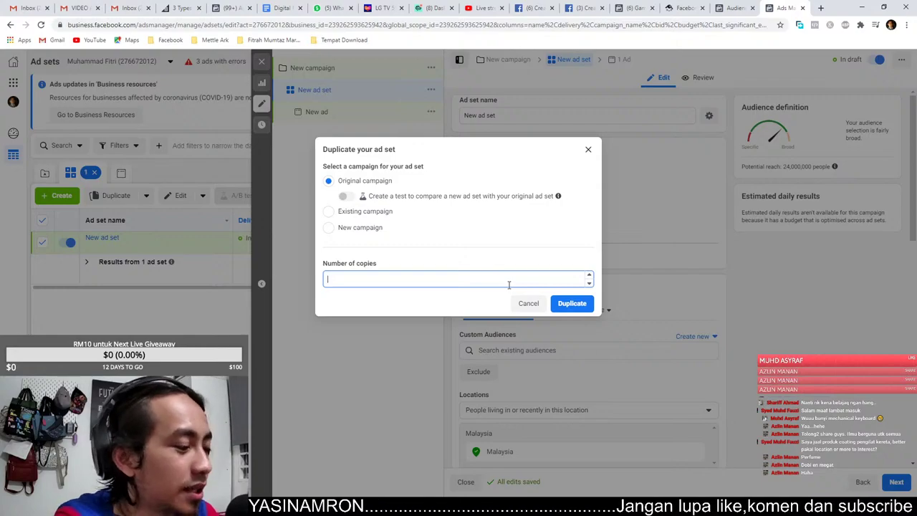
text(6)
click(571, 304)
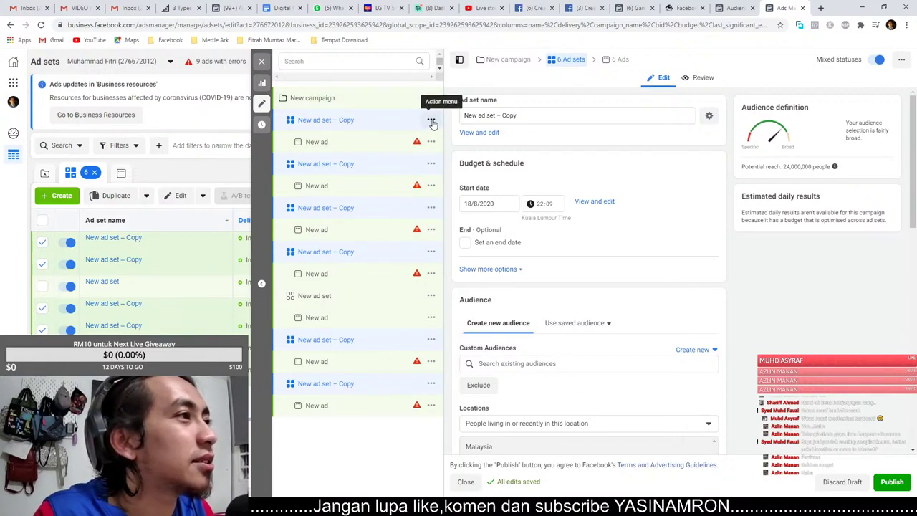
Close the campaign editor and delete the draft campaign containing the duplicated ad sets.
click(505, 60)
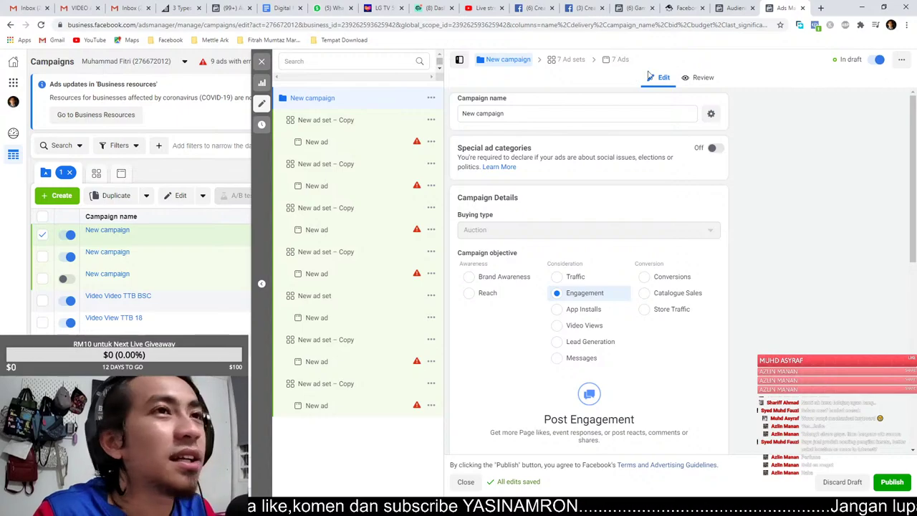
click(262, 61)
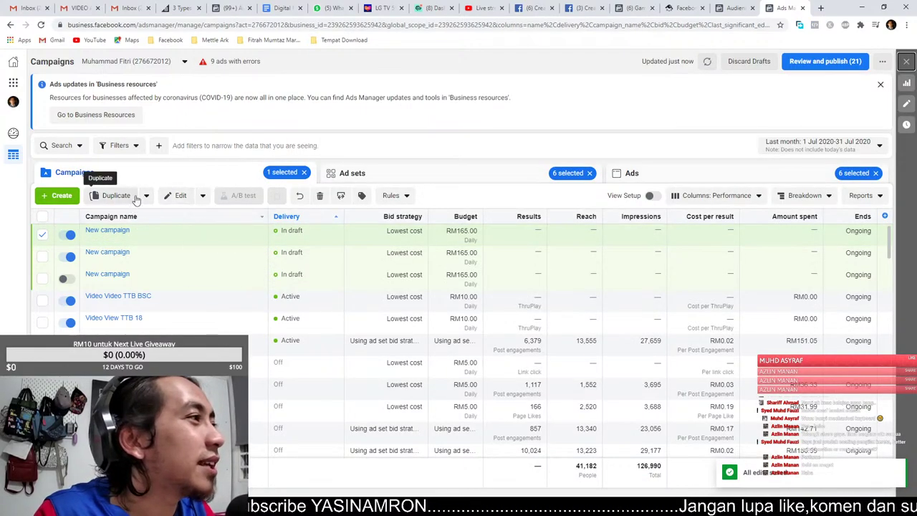
click(319, 195)
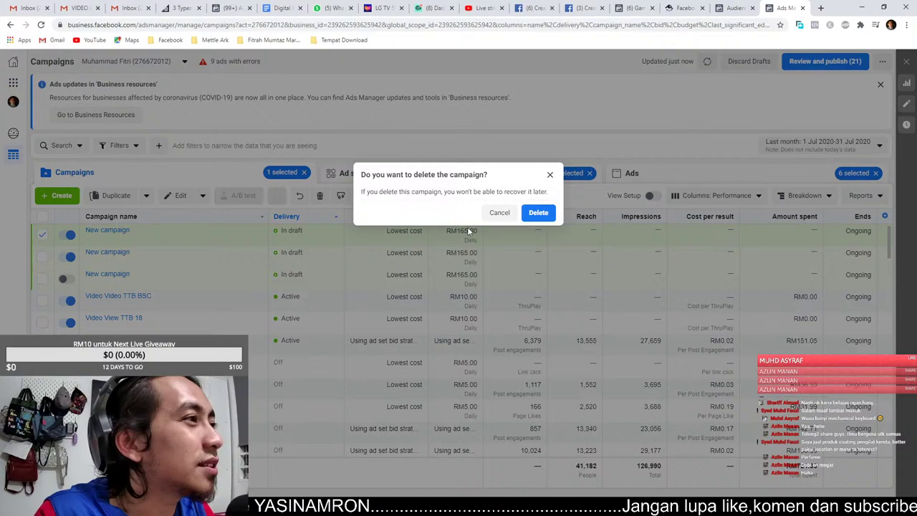
click(539, 213)
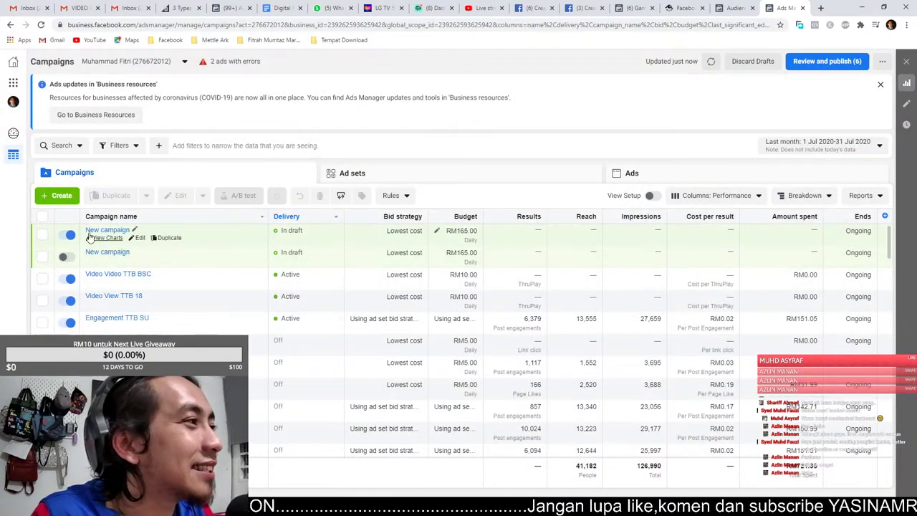
Create a fresh Engagement campaign of the Post Engagement type with its default name.
click(60, 195)
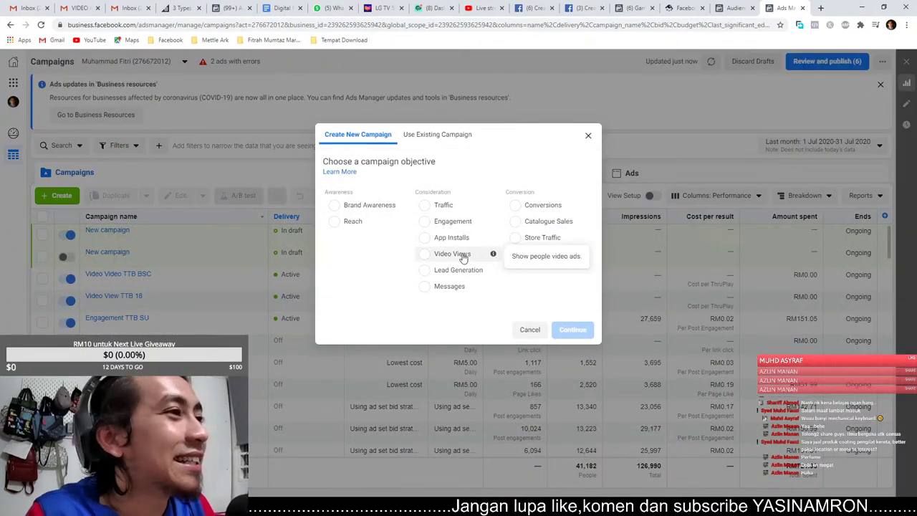
click(446, 223)
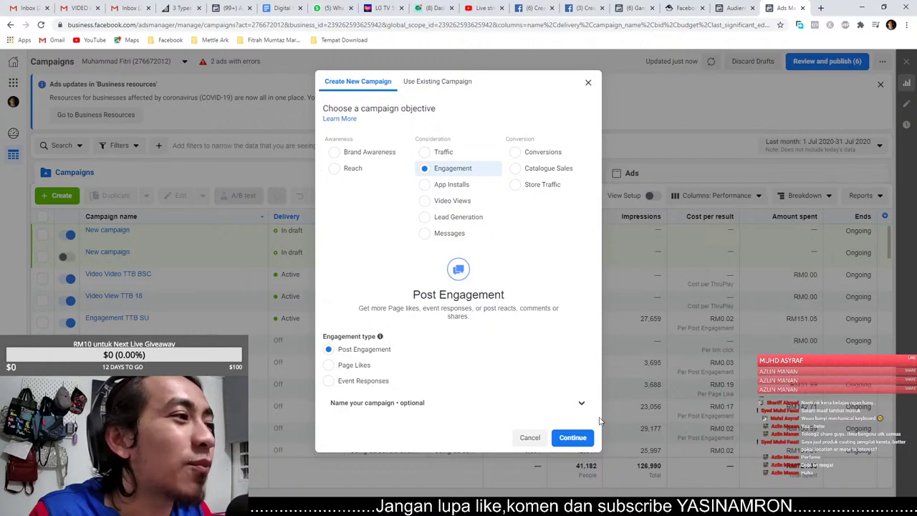
click(582, 437)
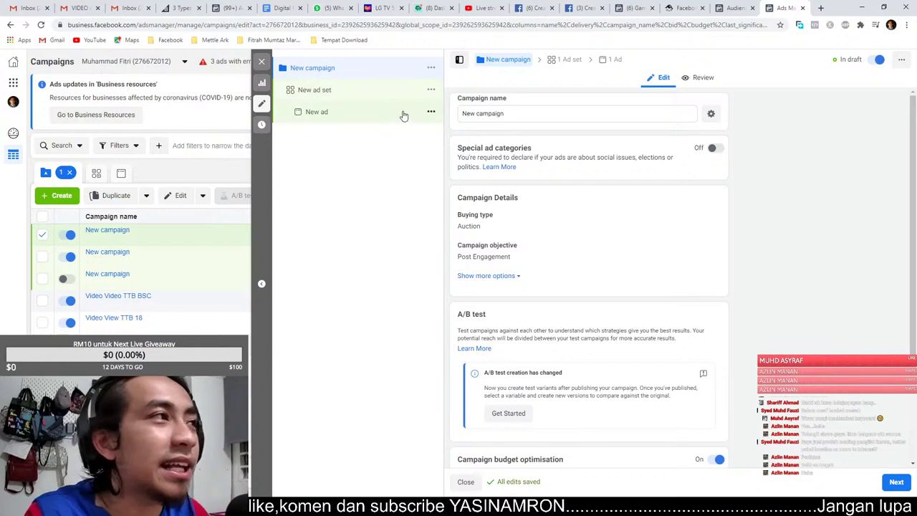
Duplicate the new ad within the original campaign, making 2 copies.
click(431, 111)
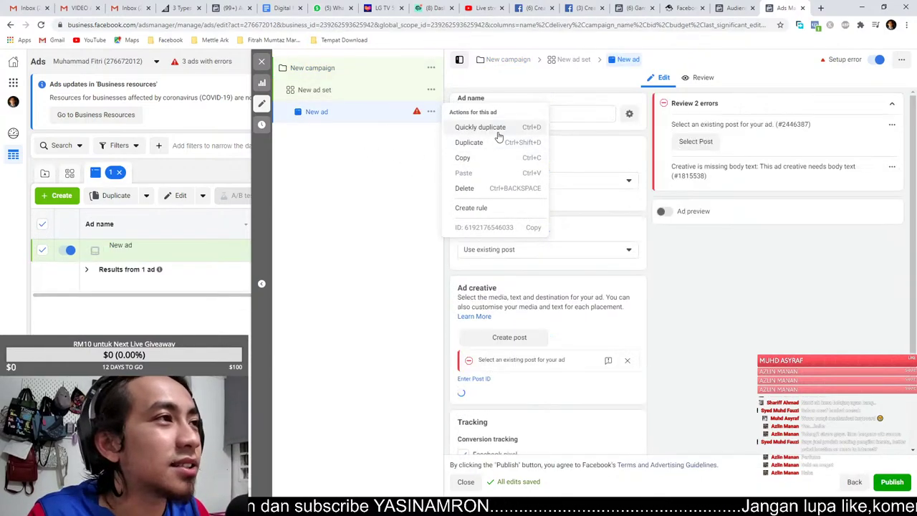
click(467, 140)
double_click(329, 282)
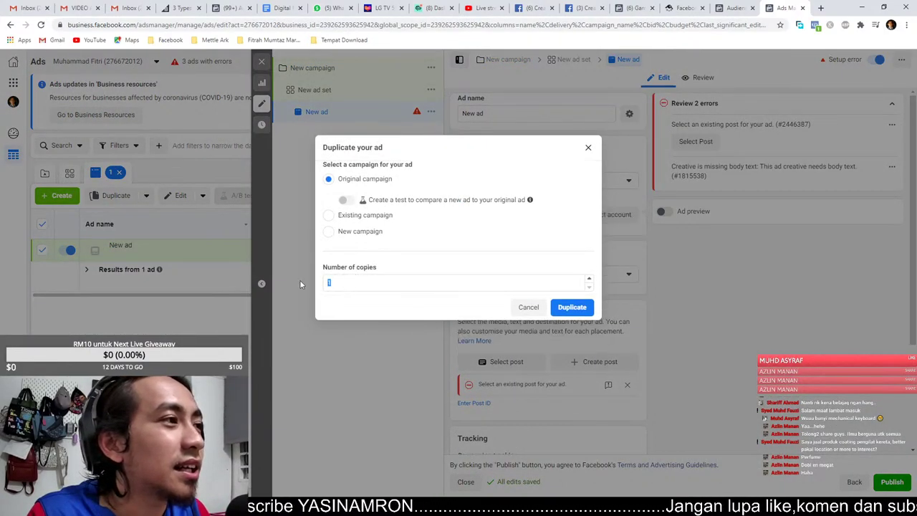
text(2)
click(572, 307)
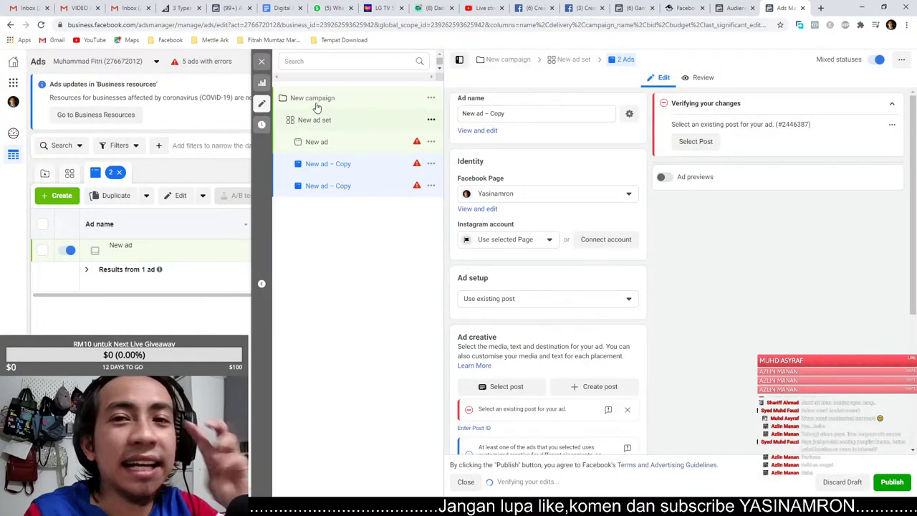
Duplicate the ad set with its three ads within the original campaign, making 5 copies, and review the resulting structure.
click(430, 119)
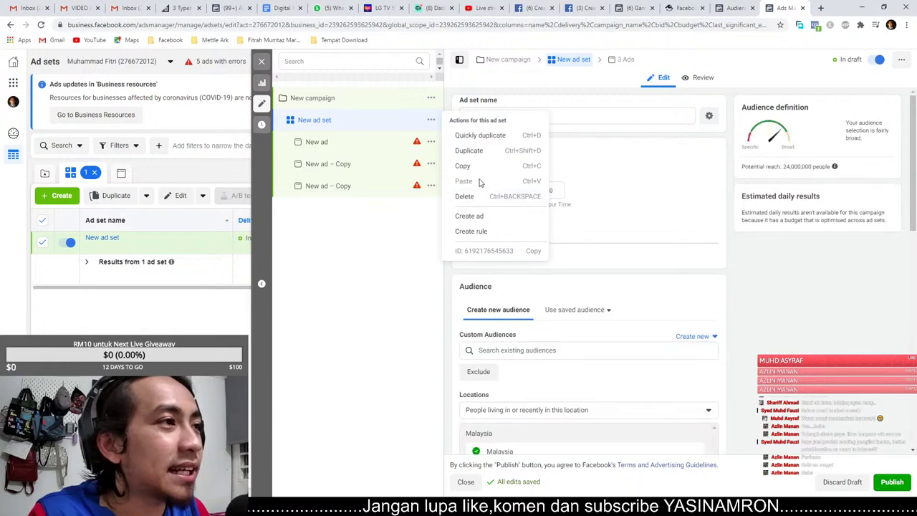
click(475, 151)
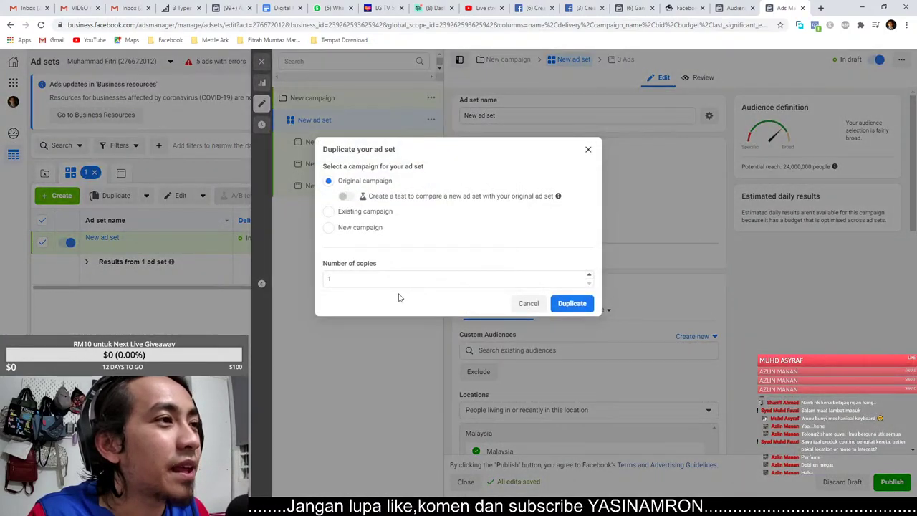
click(419, 279)
key(BackSpace)
text(5)
click(571, 303)
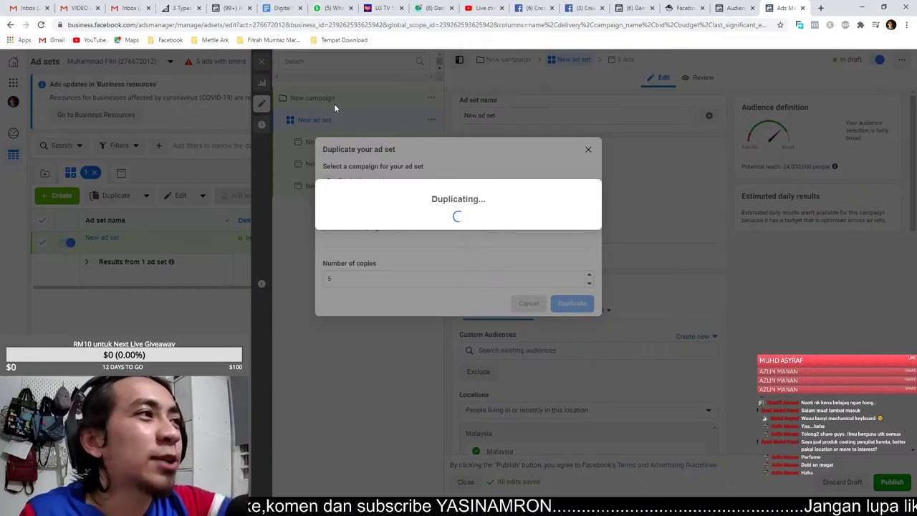
scroll(401, 301, down, 3)
scroll(350, 310, up, 2)
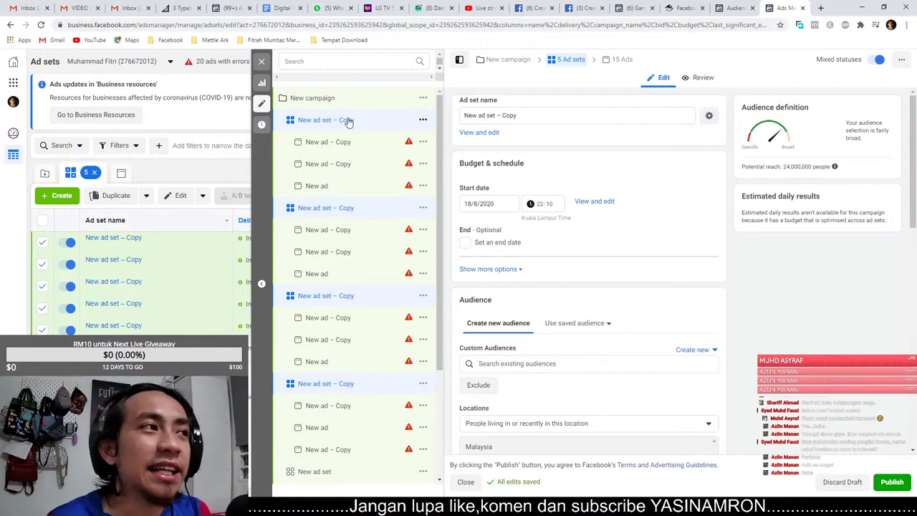
Close the campaign editor and delete the draft campaign that holds the duplicated ad sets and ads.
click(337, 101)
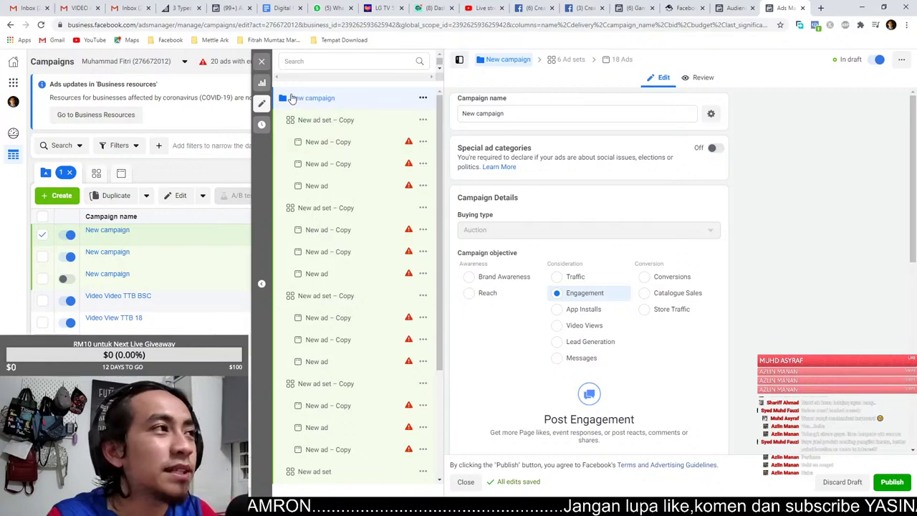
click(262, 61)
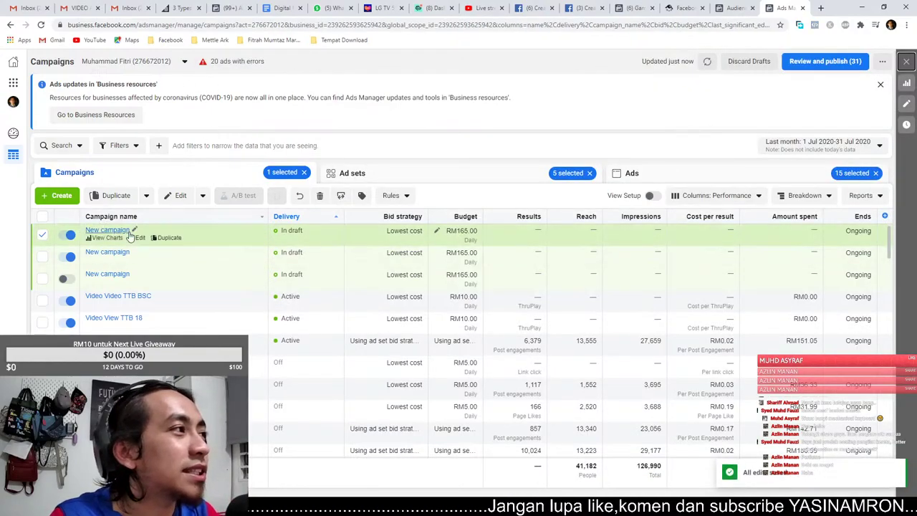
click(319, 195)
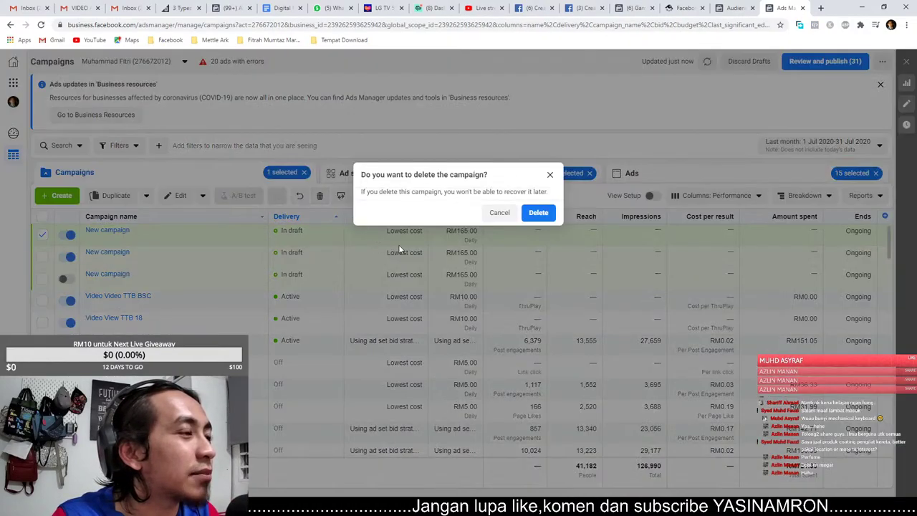
click(550, 221)
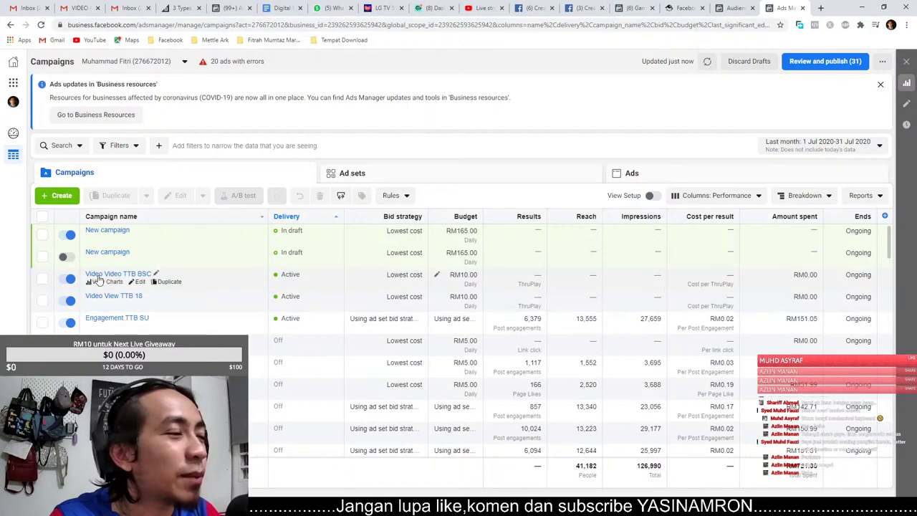
click(51, 195)
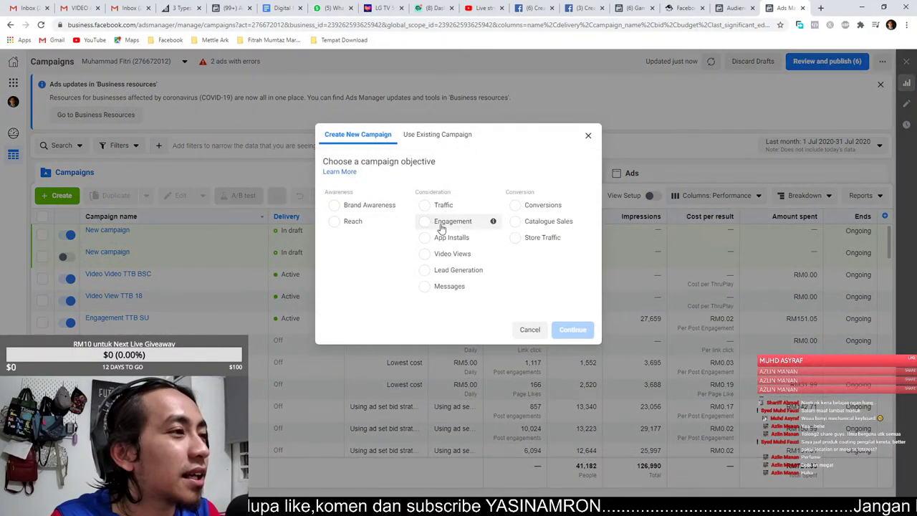
click(437, 228)
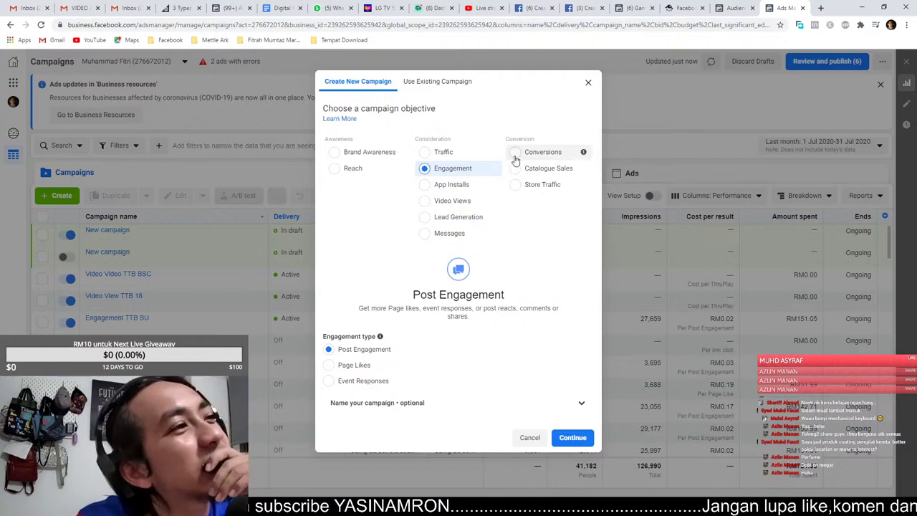
click(515, 154)
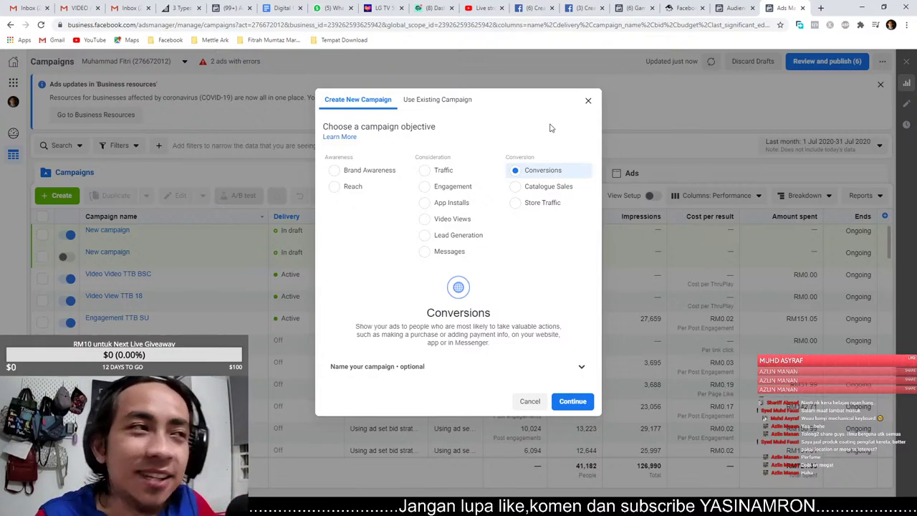
click(588, 101)
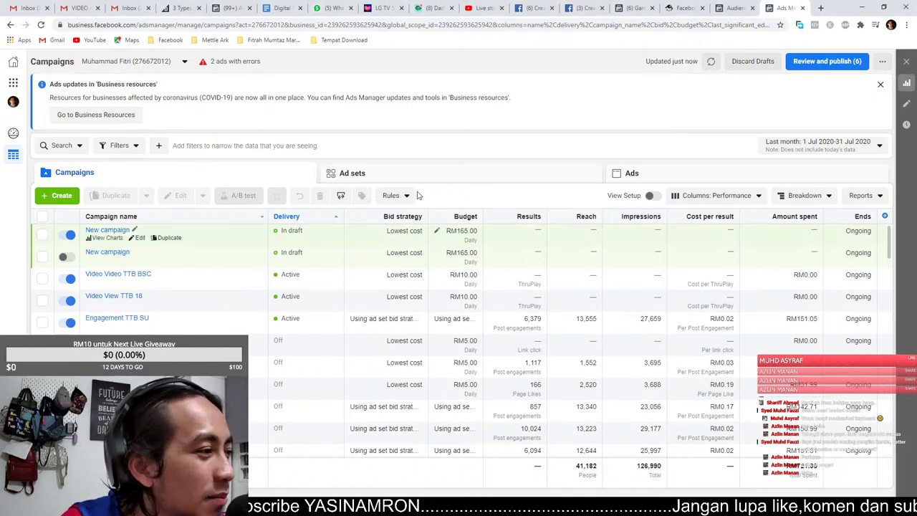
Open facebook.com in a new browser tab and go to the Yasinamron page from the shortcuts.
click(821, 8)
text(facebook.com)
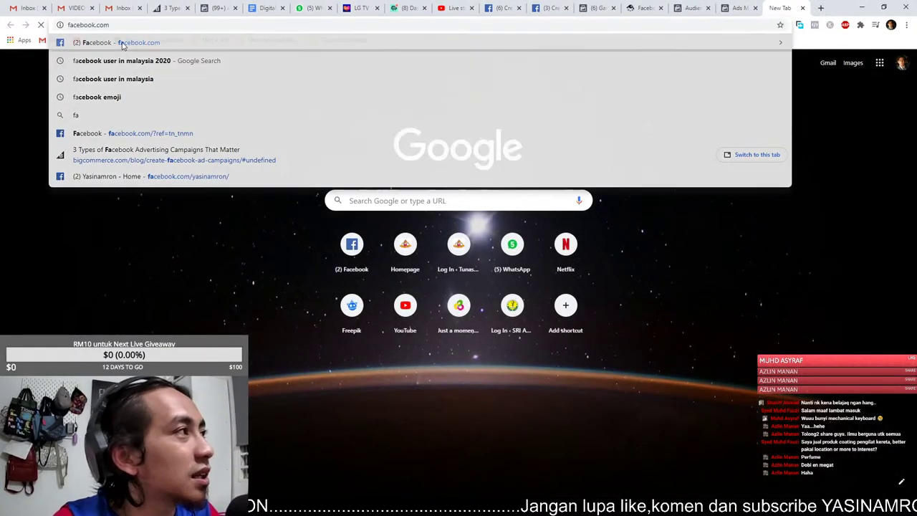
key(Return)
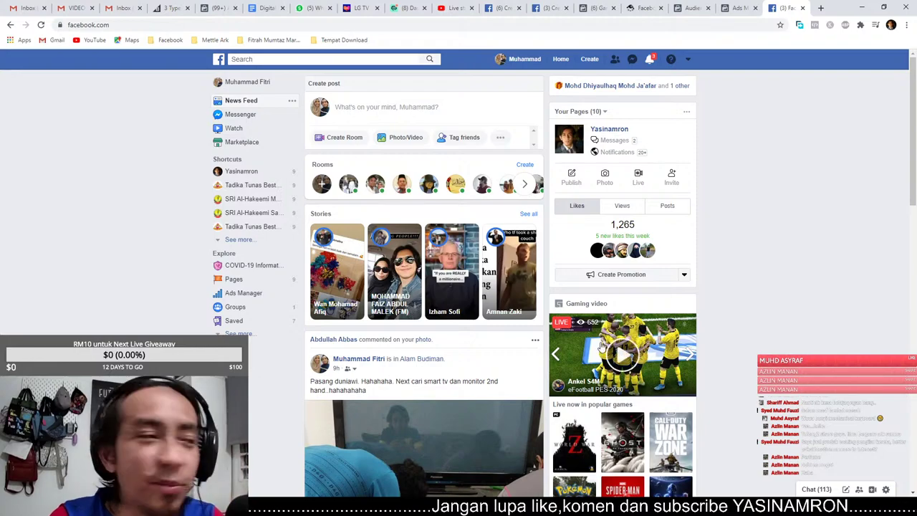
scroll(759, 312, down, 3)
click(236, 172)
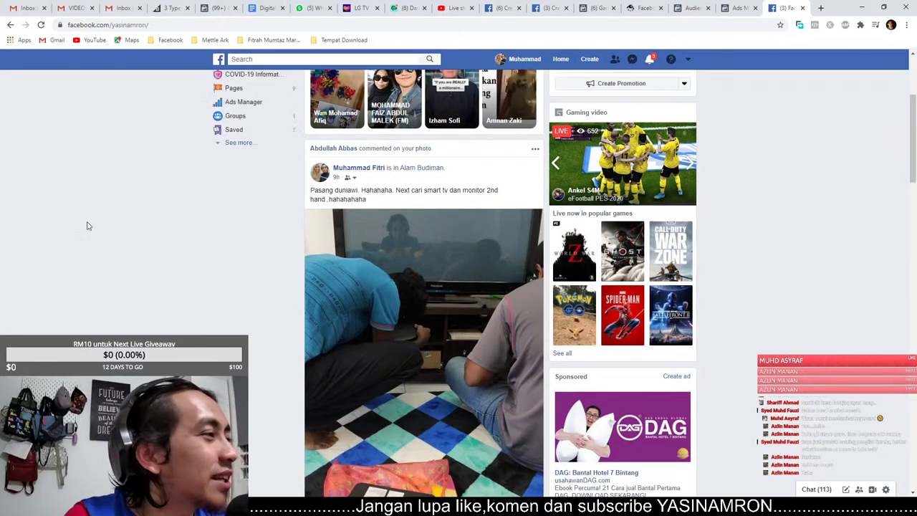
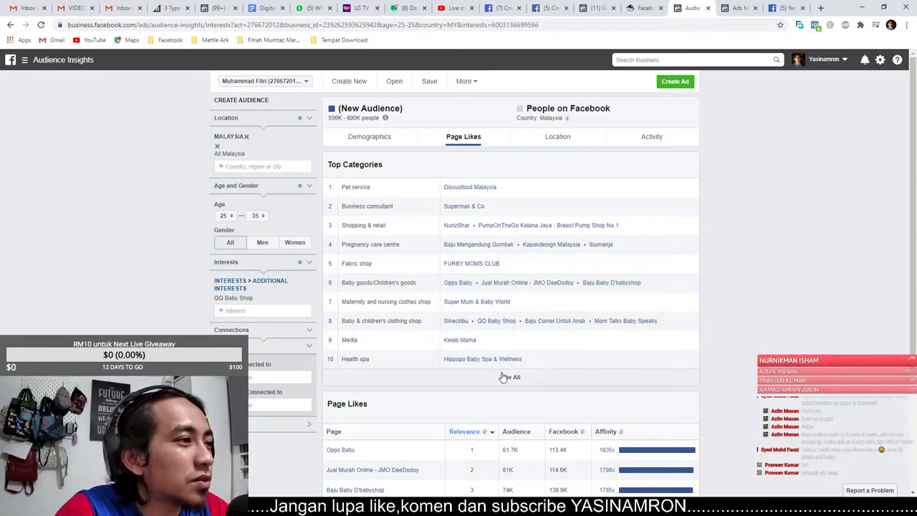
Examine the Page Likes and size estimate of the QQ Baby Shop audience, and check that shop's Facebook page and community figures.
scroll(473, 448, down, 1)
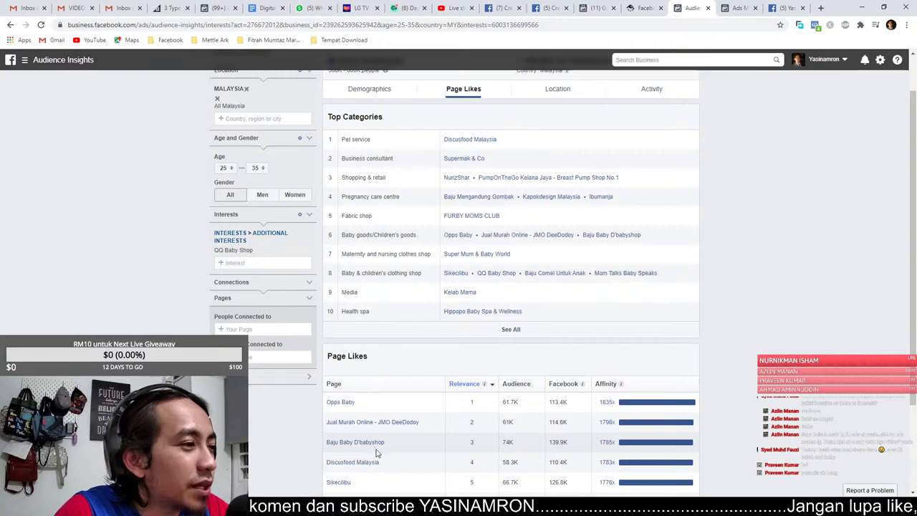
scroll(362, 376, down, 2)
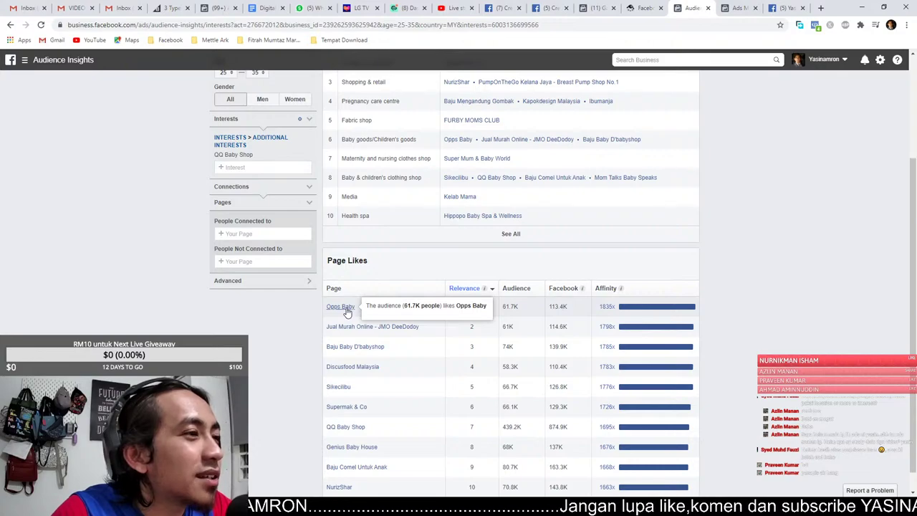
scroll(379, 327, up, 3)
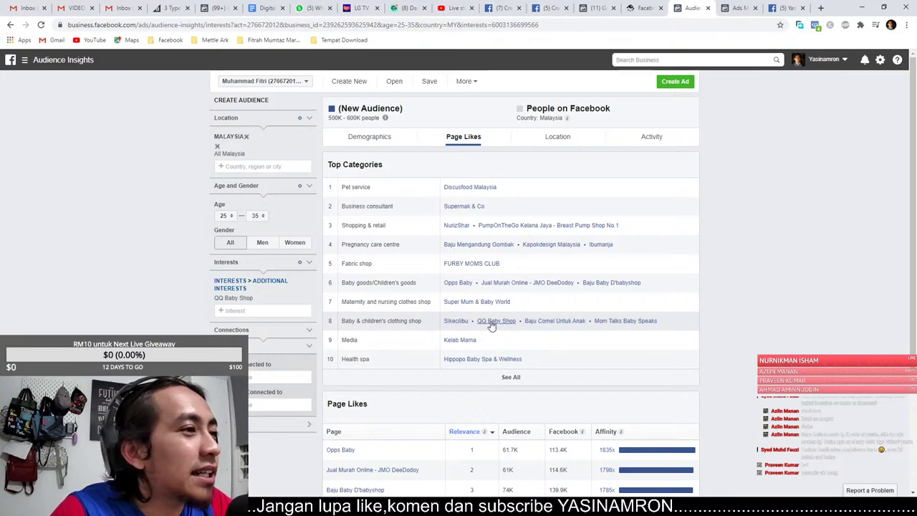
mouse_move(385, 118)
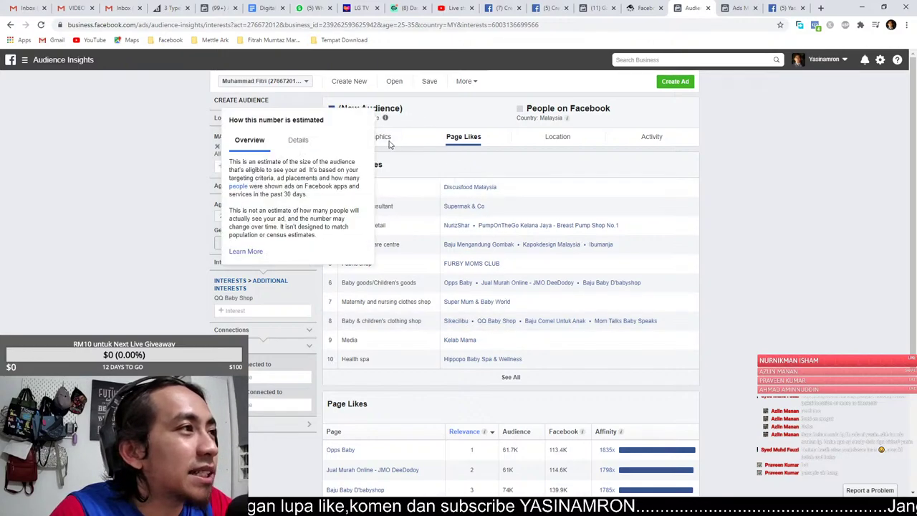
click(497, 322)
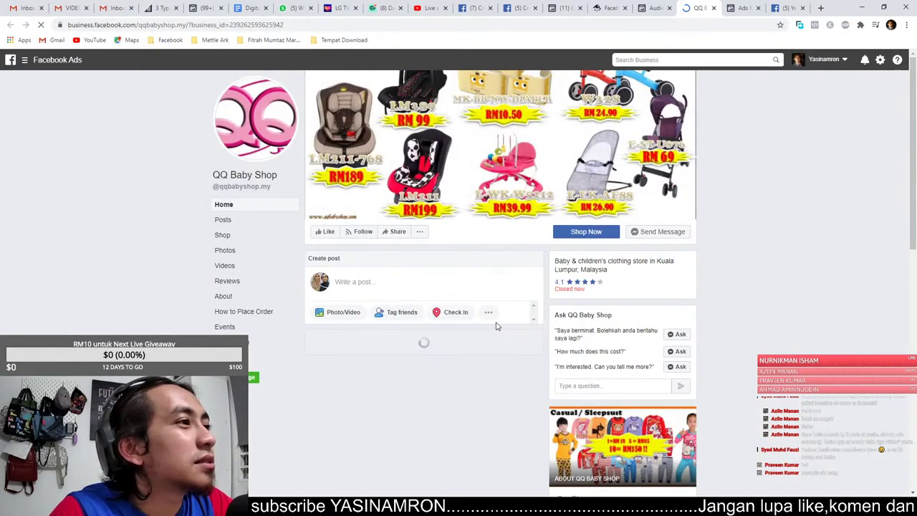
scroll(398, 388, down, 3)
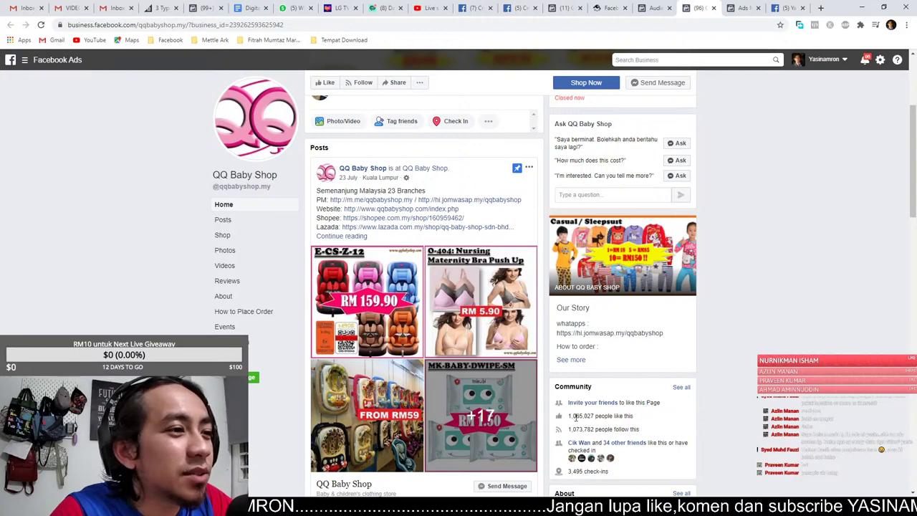
Check the Yasinamron page's insights on when fans are online and the Malaysian Facebook user statistics, and return to Ads Manager.
click(785, 8)
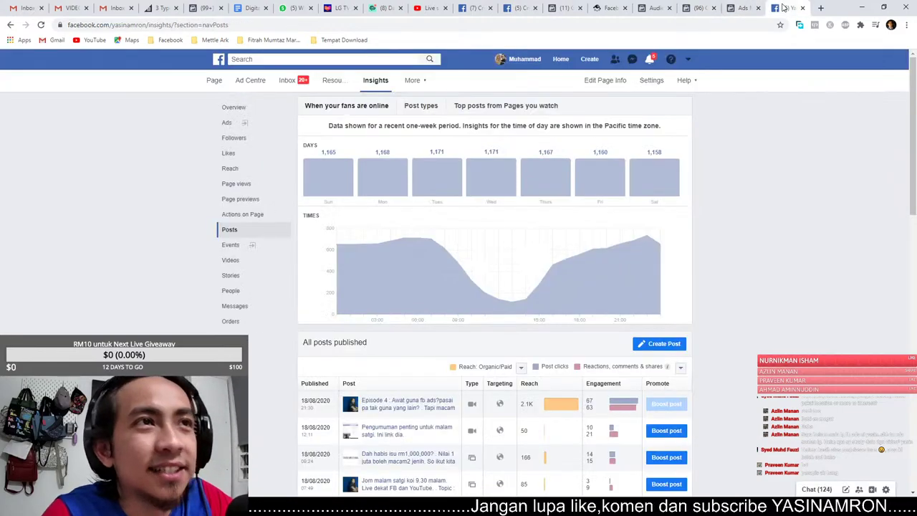
click(743, 8)
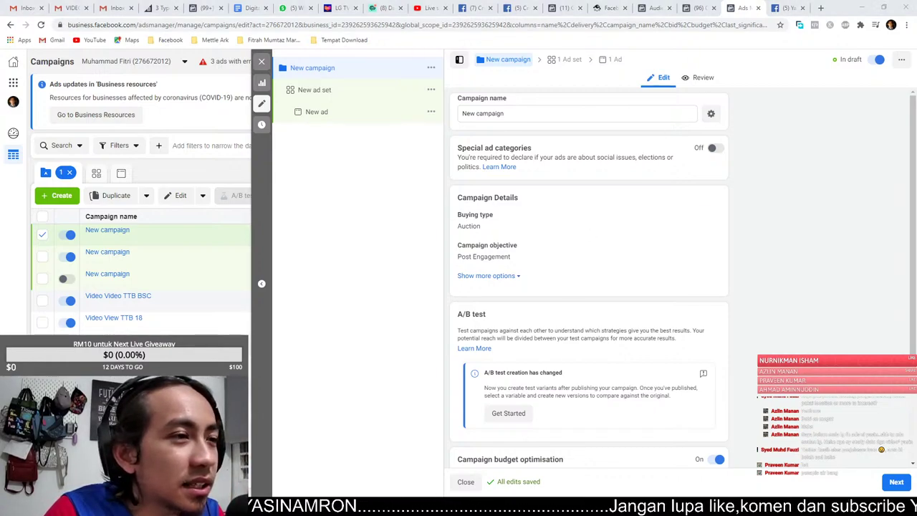
click(787, 8)
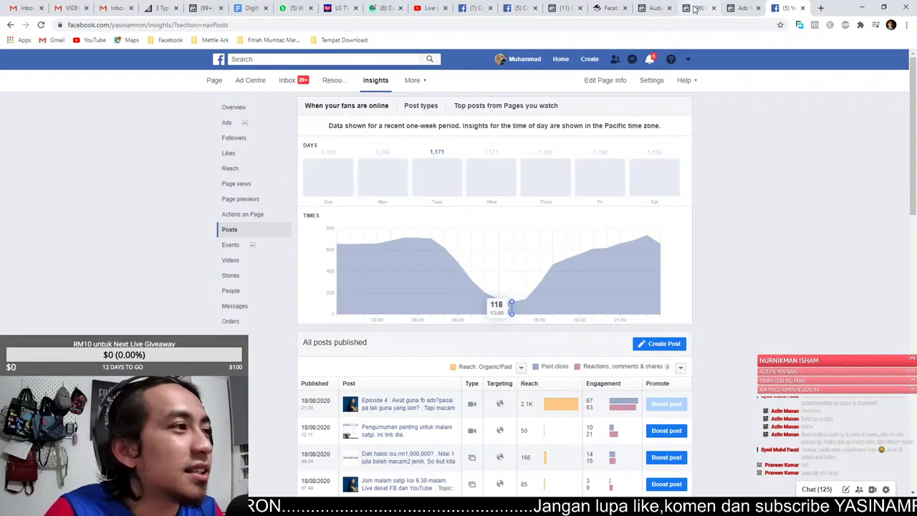
click(610, 8)
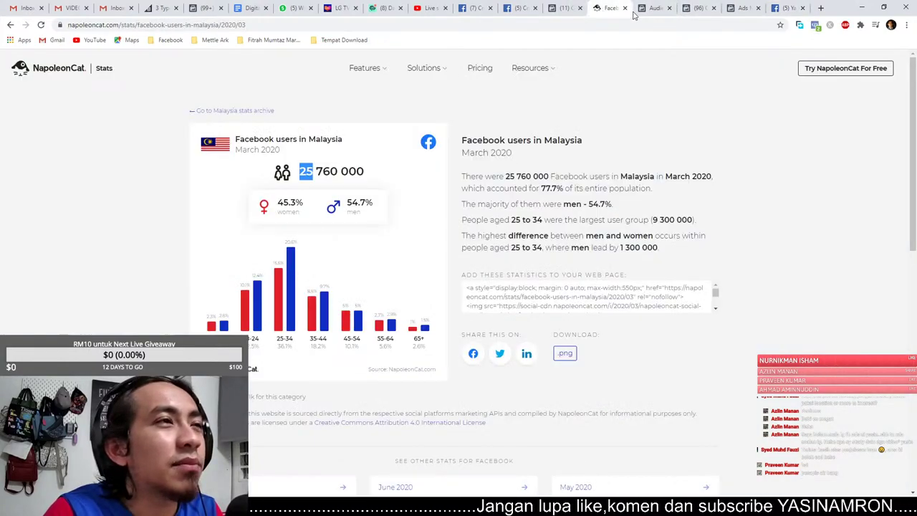
click(702, 9)
click(738, 9)
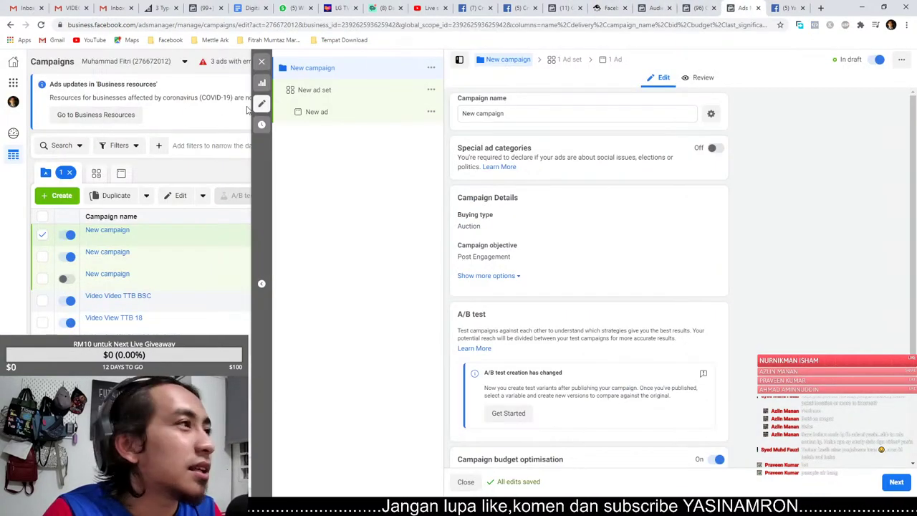
Rename the Post Engagement campaign by adding the viewer's first name after "New campaign".
click(535, 114)
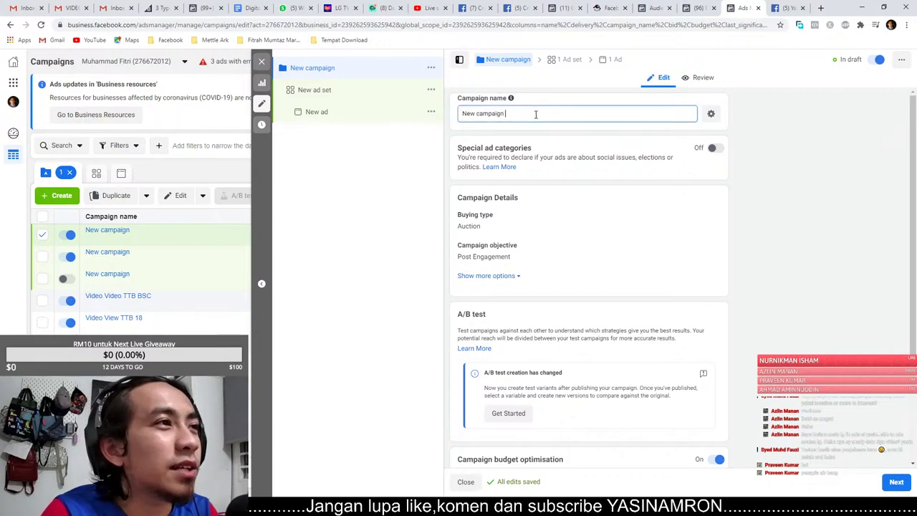
text(Praveen)
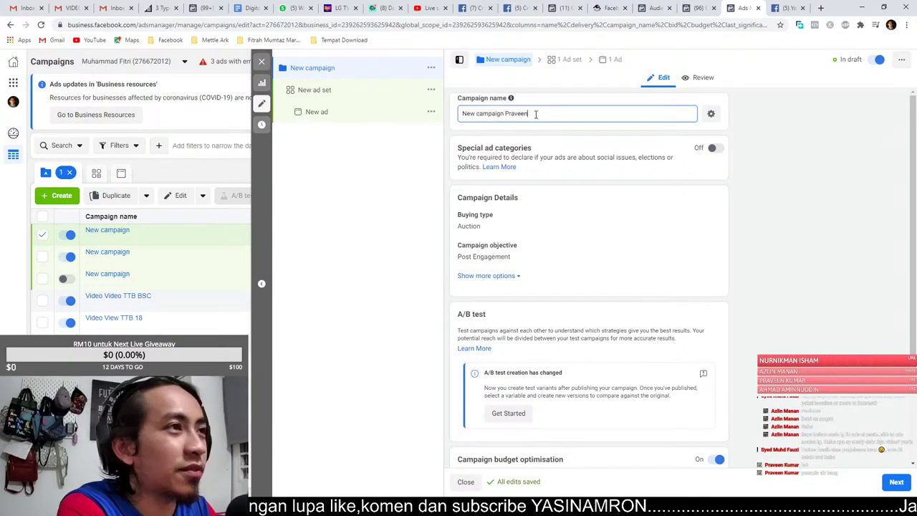
click(341, 91)
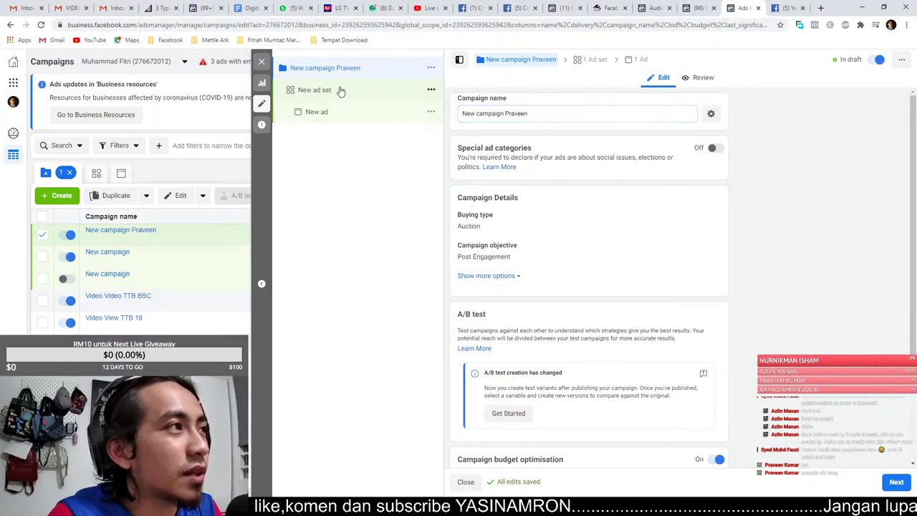
Set the campaign's daily budget to RM5 under campaign budget optimisation.
scroll(519, 318, down, 2)
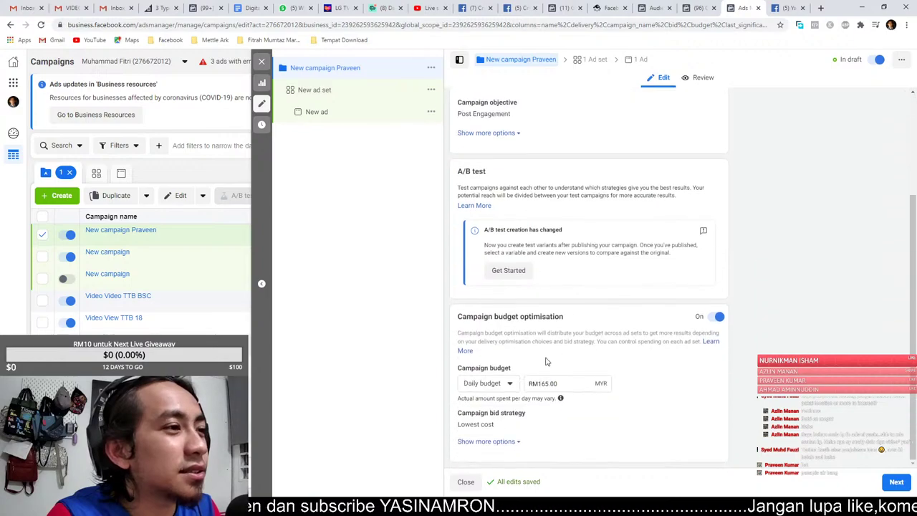
click(566, 384)
text(5)
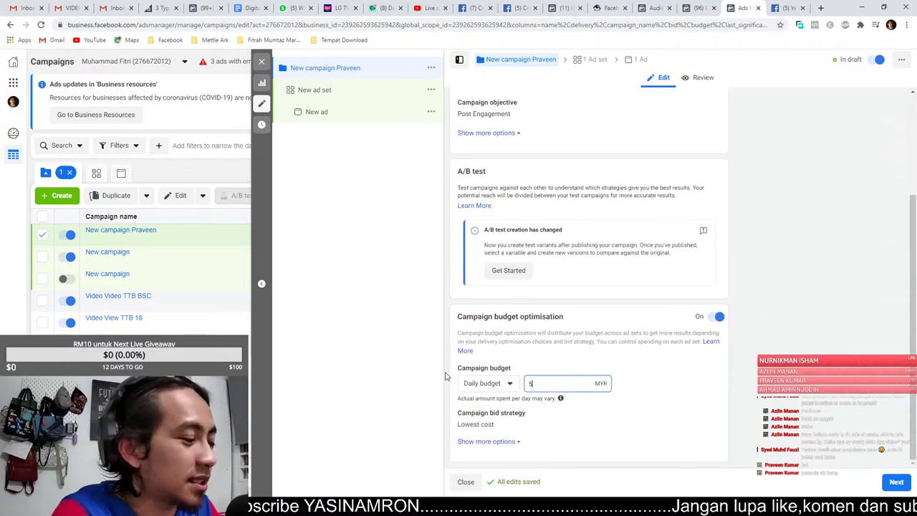
click(713, 359)
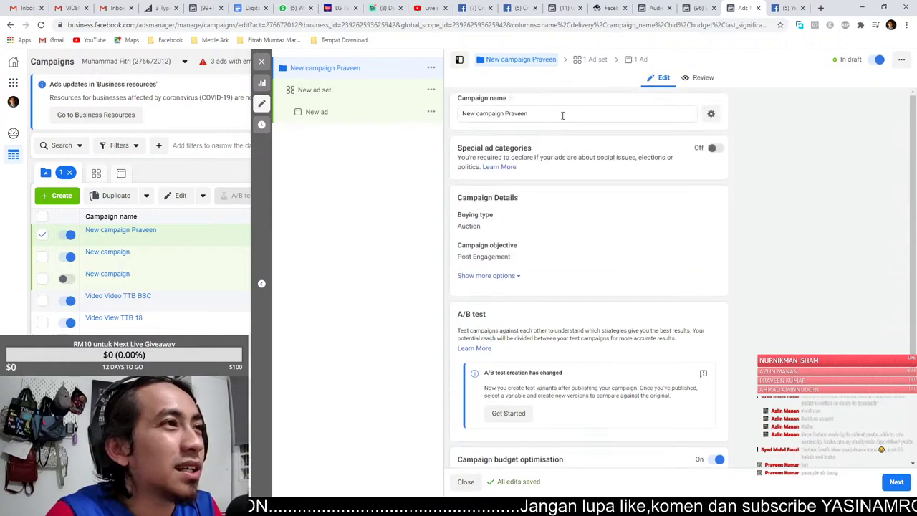
Open the campaign's new ad set and target only people living in the chosen location.
click(356, 97)
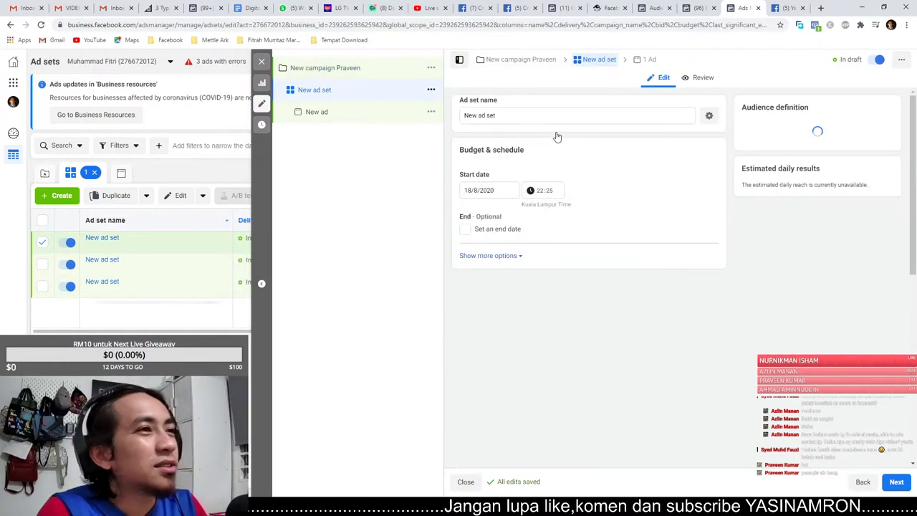
scroll(549, 302, down, 2)
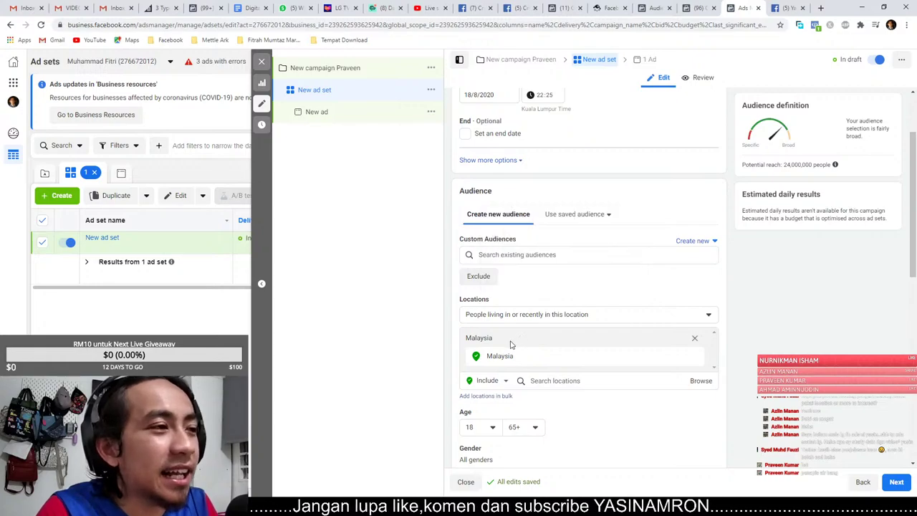
click(524, 316)
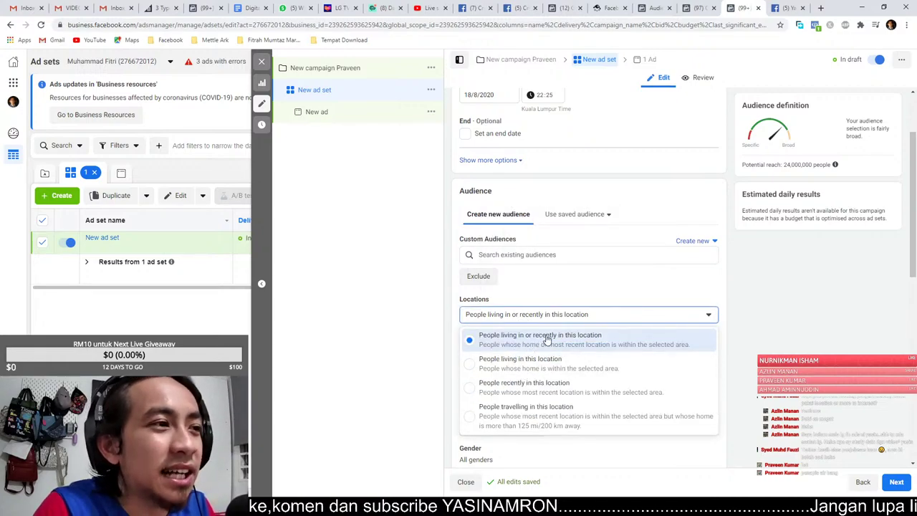
click(553, 366)
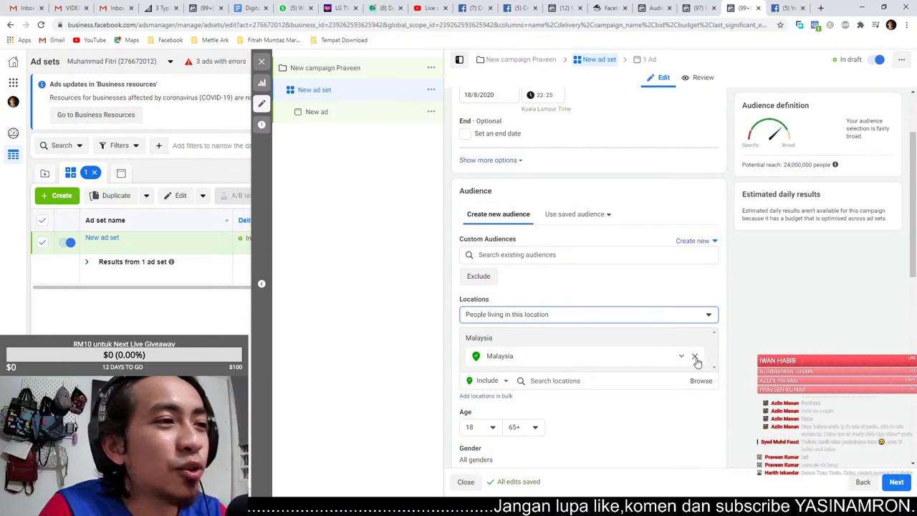
Replace Malaysia with Selangor as the ad set's included location, keeping the "People living in this location" option.
click(698, 357)
click(562, 360)
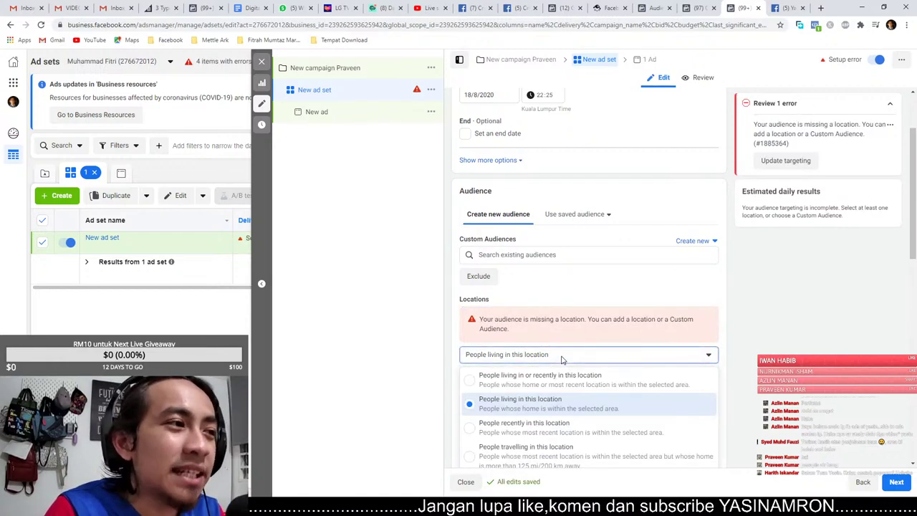
click(557, 403)
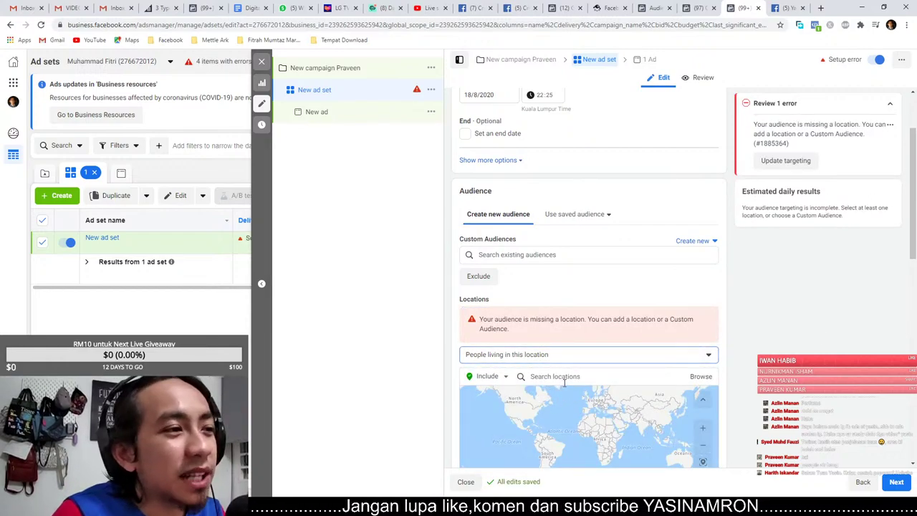
text(selangor)
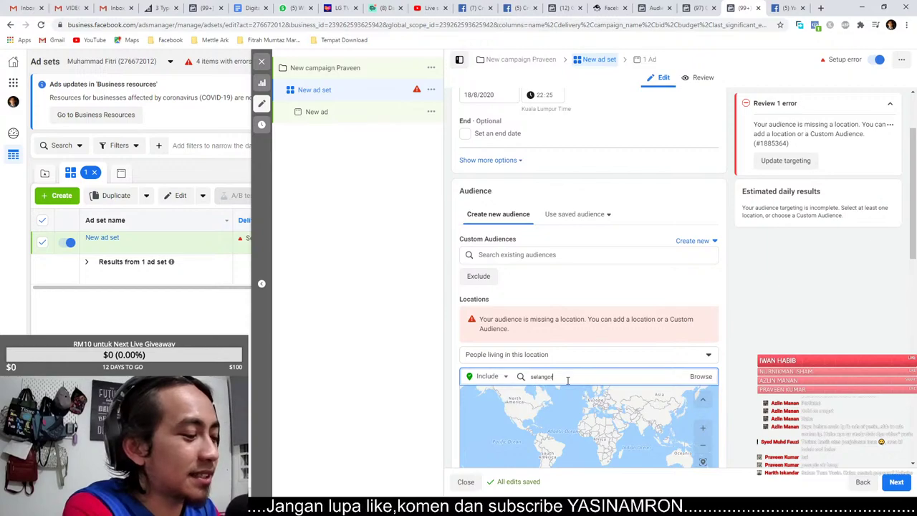
click(555, 403)
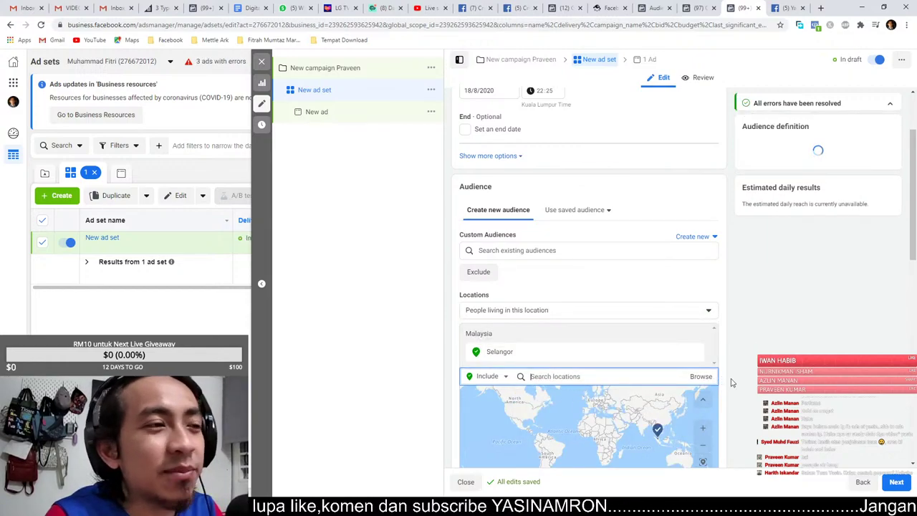
Set the ad set's audience age range to 25–35.
scroll(714, 342, down, 2)
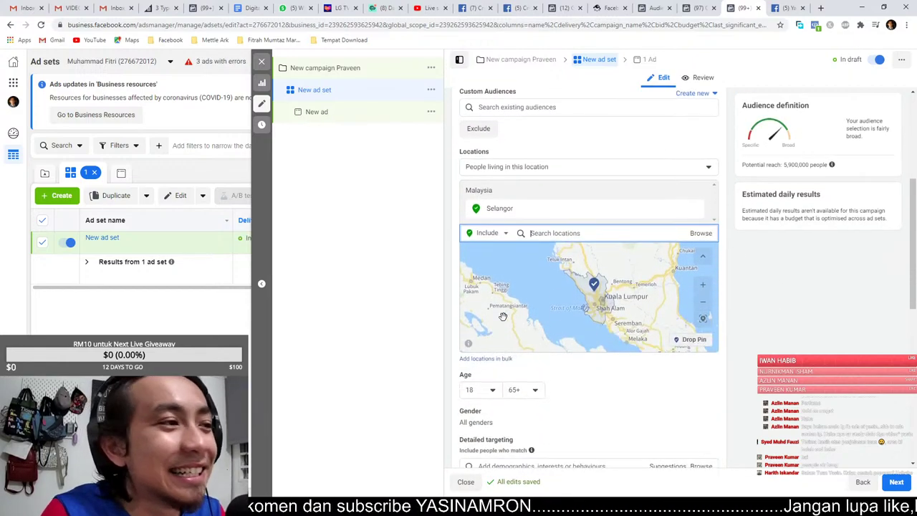
click(492, 389)
scroll(492, 358, down, 2)
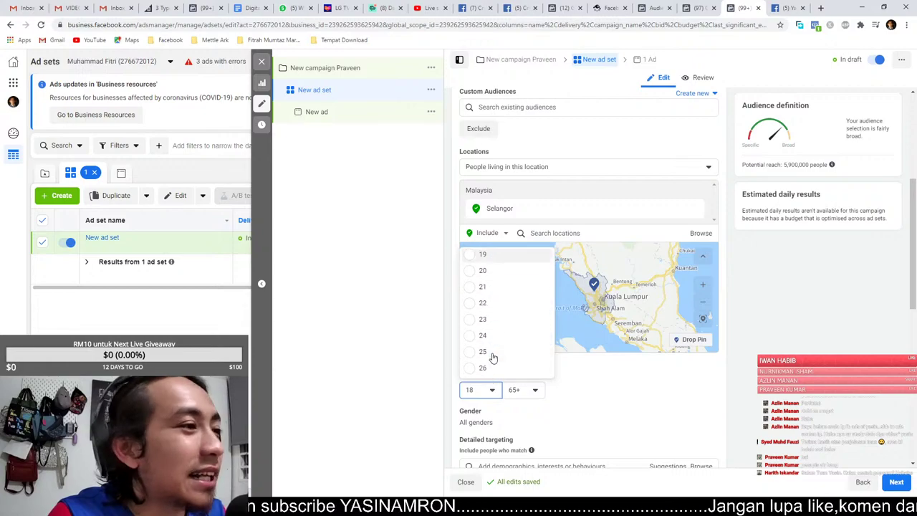
scroll(478, 349, down, 4)
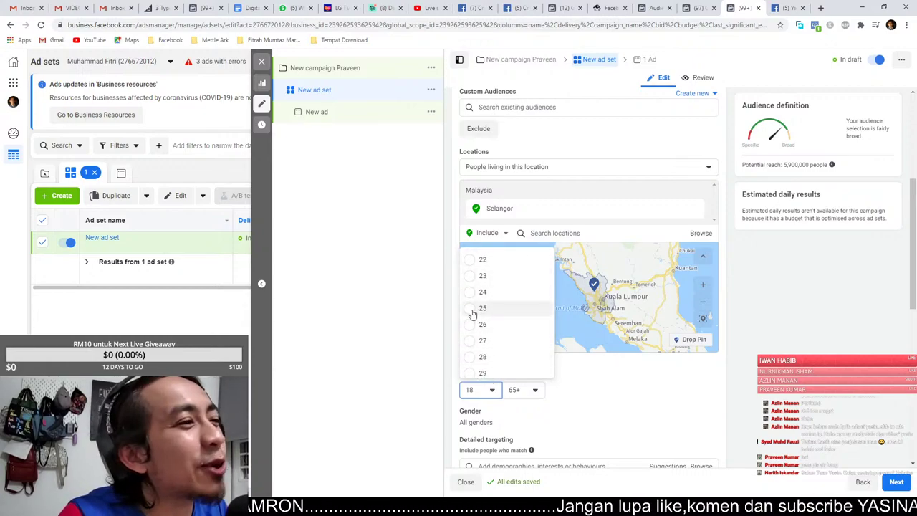
click(475, 309)
click(523, 391)
scroll(523, 358, up, 15)
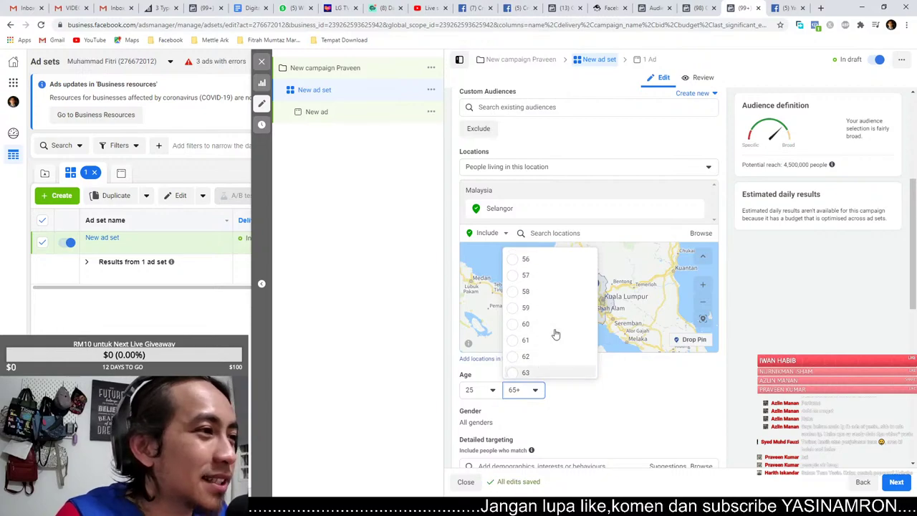
click(524, 264)
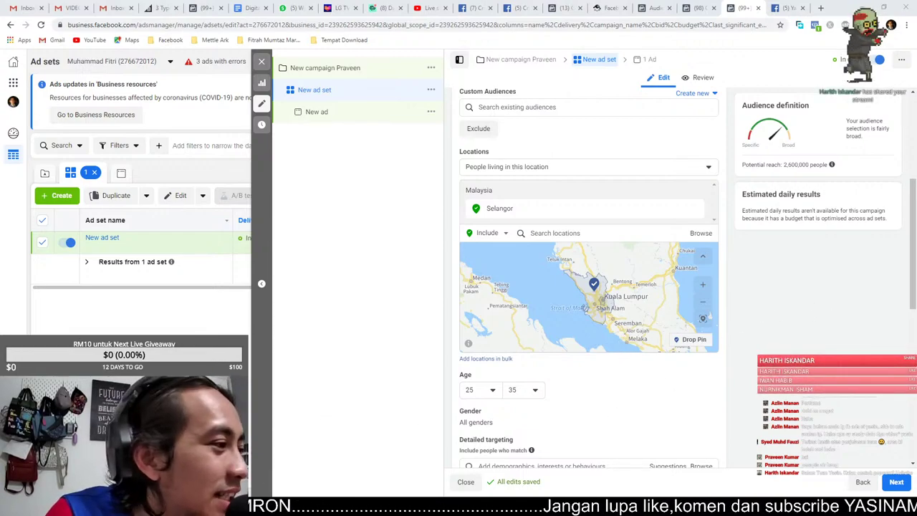
Check the QQ Baby Shop audience's demographics and size estimate in Audience Insights, and return to the ad set in Ads Manager.
scroll(588, 380, down, 3)
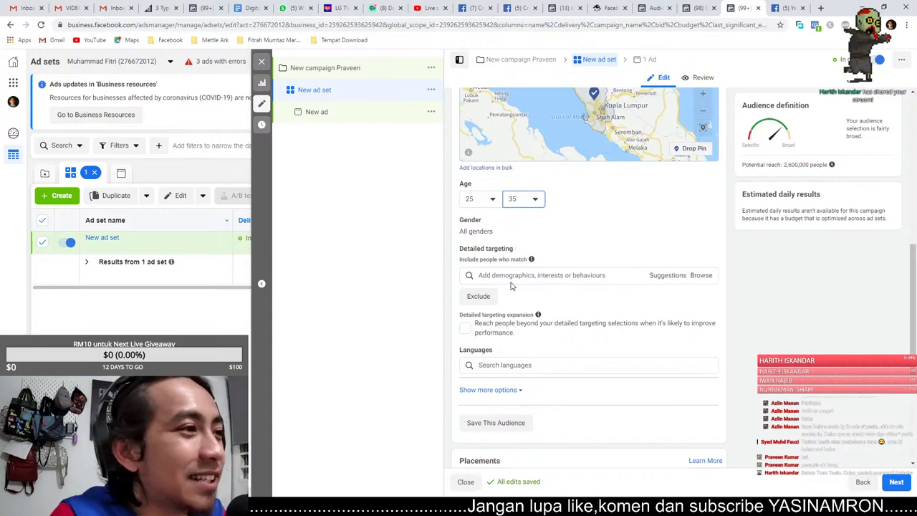
click(514, 277)
click(650, 9)
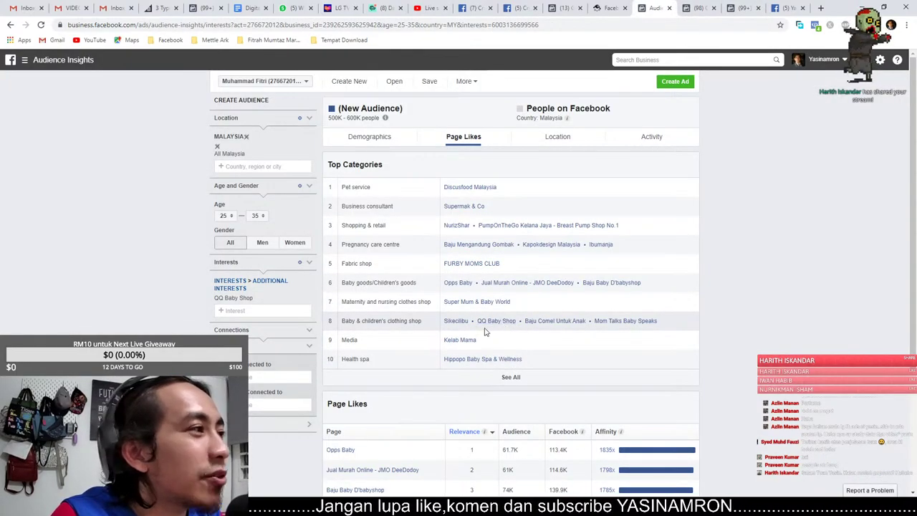
click(380, 138)
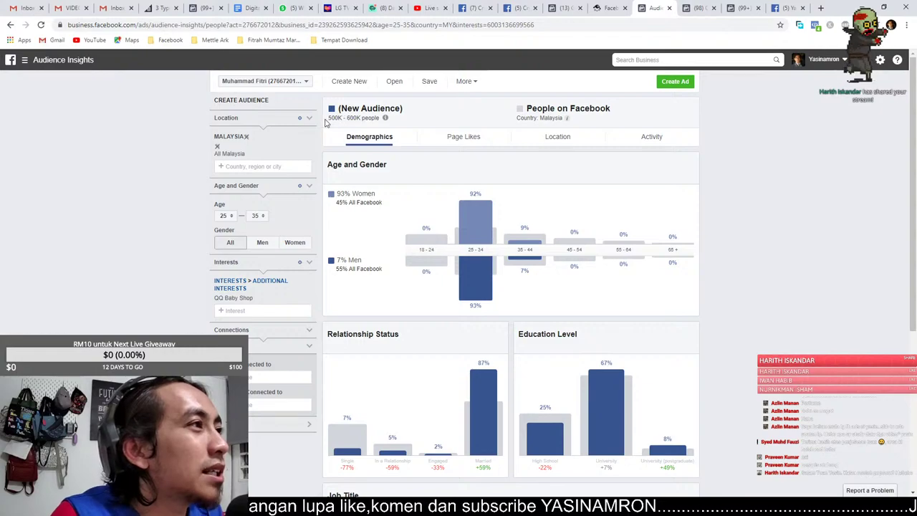
drag(328, 119, 382, 119)
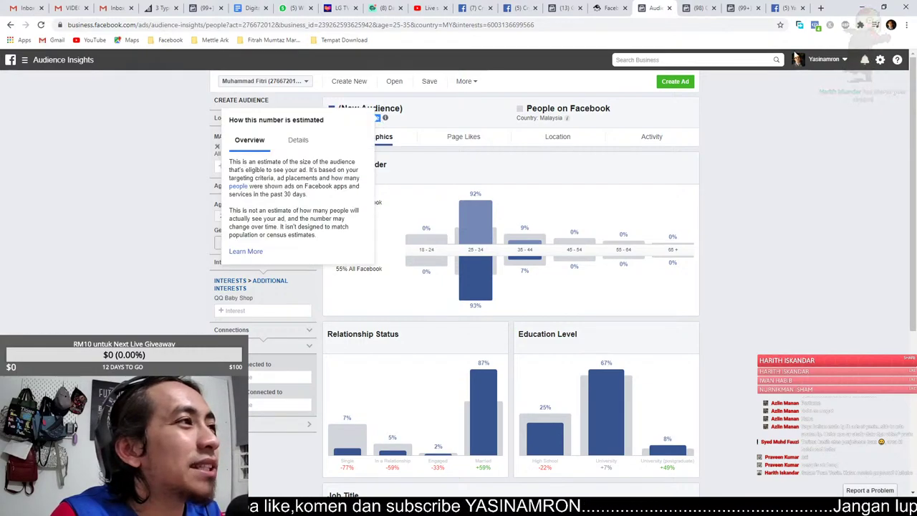
click(741, 8)
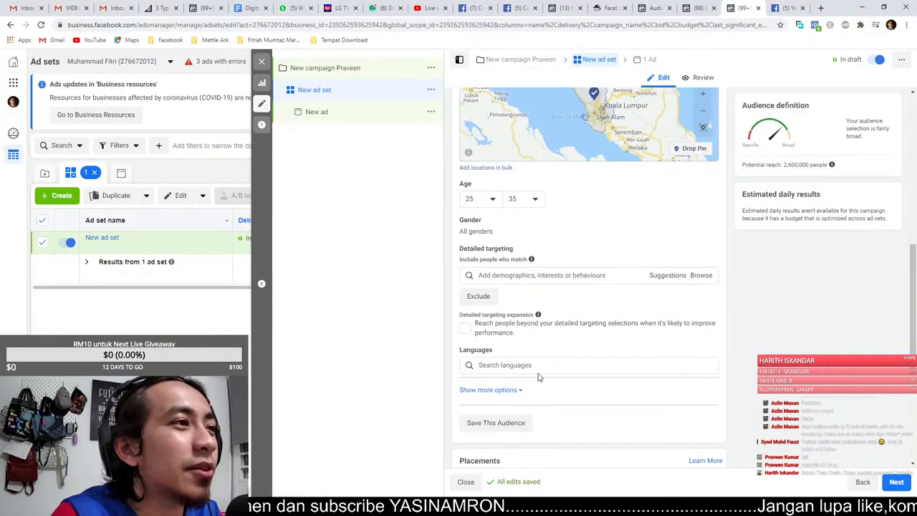
Add the QQ Baby Shop interest to the ad set's detailed targeting.
click(507, 275)
text(qq)
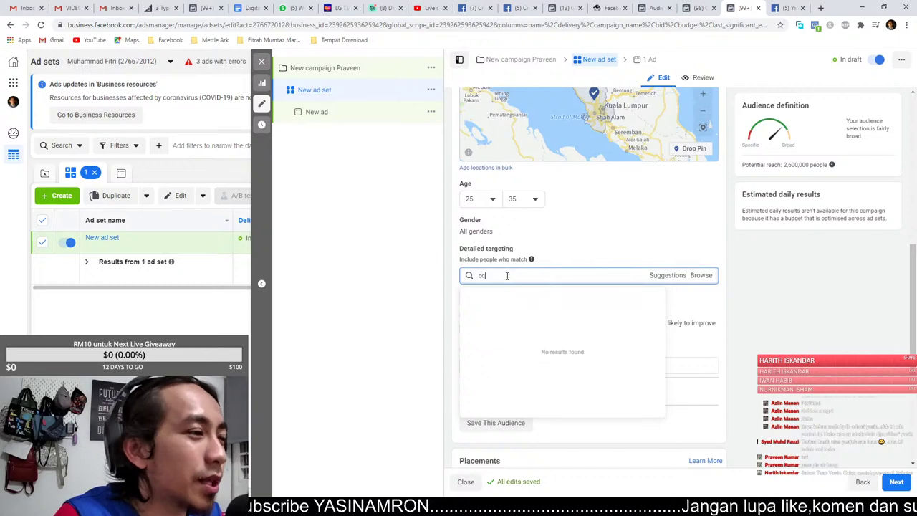
text( bab)
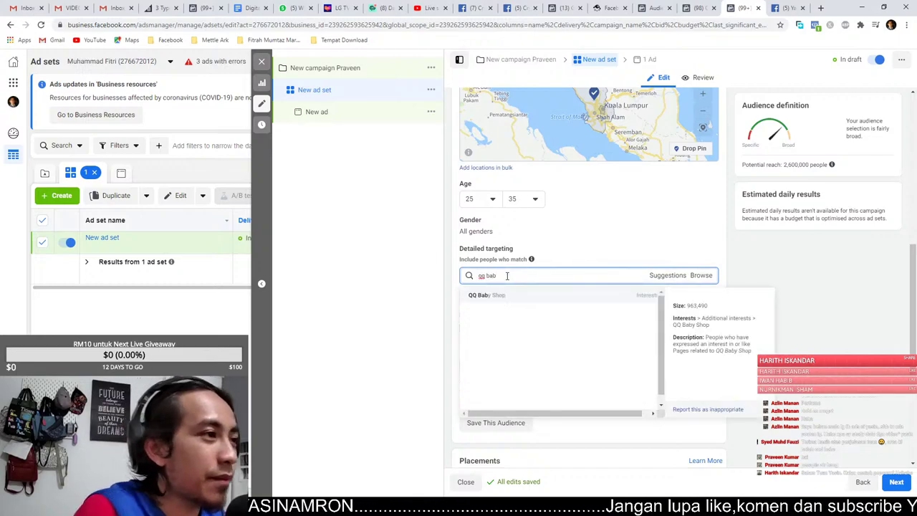
click(496, 297)
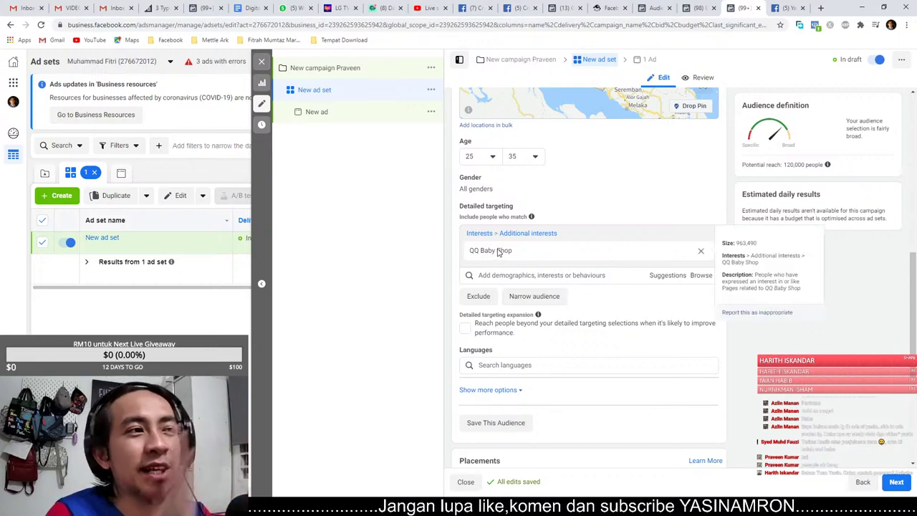
Review the ad set's location and age targeting, and open the gender options for editing.
scroll(468, 307, up, 3)
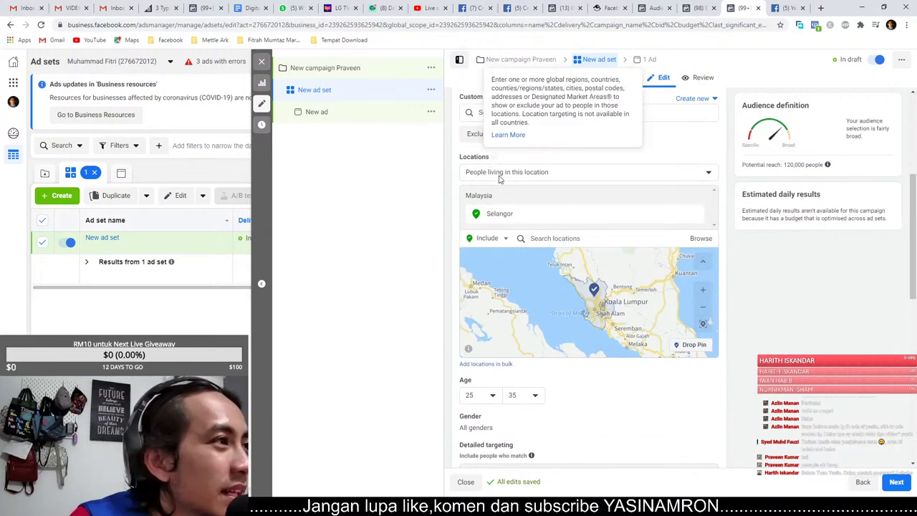
scroll(502, 179, down, 1)
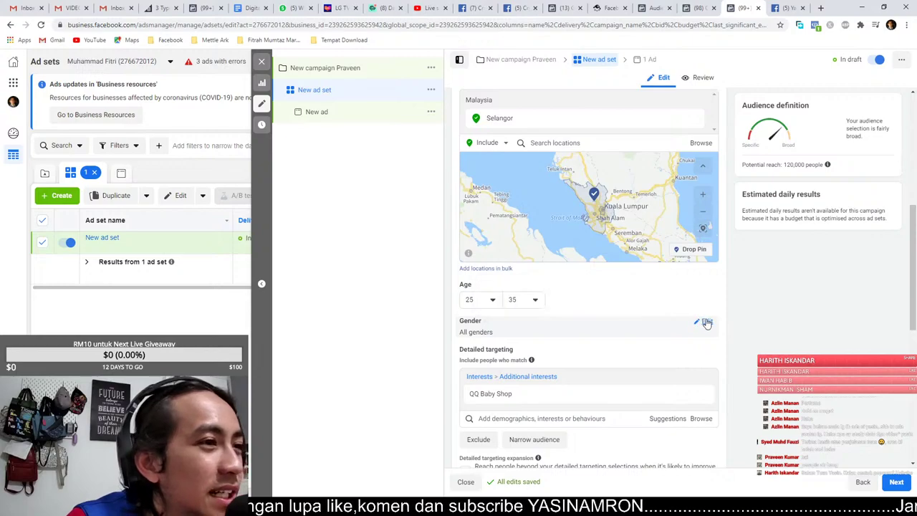
click(707, 321)
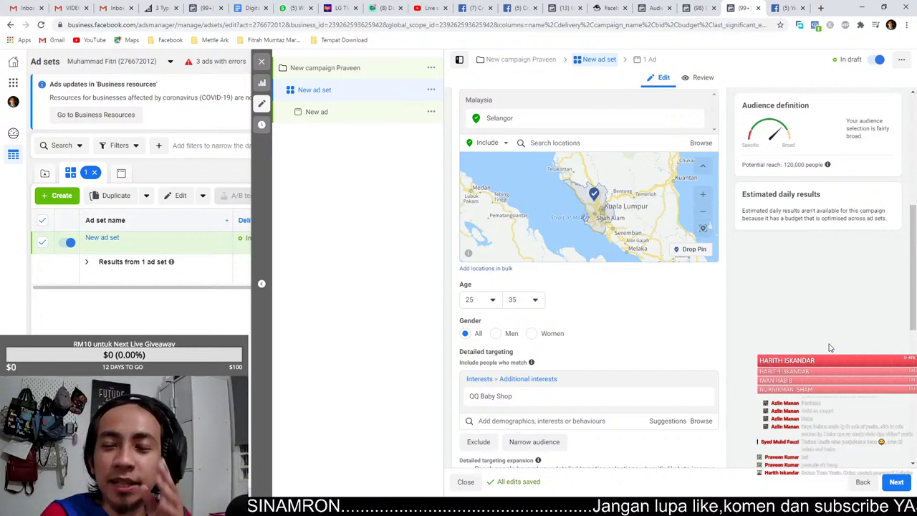
Add a detailed targeting exclusion for people who match the Nepal interest.
scroll(588, 287, down, 4)
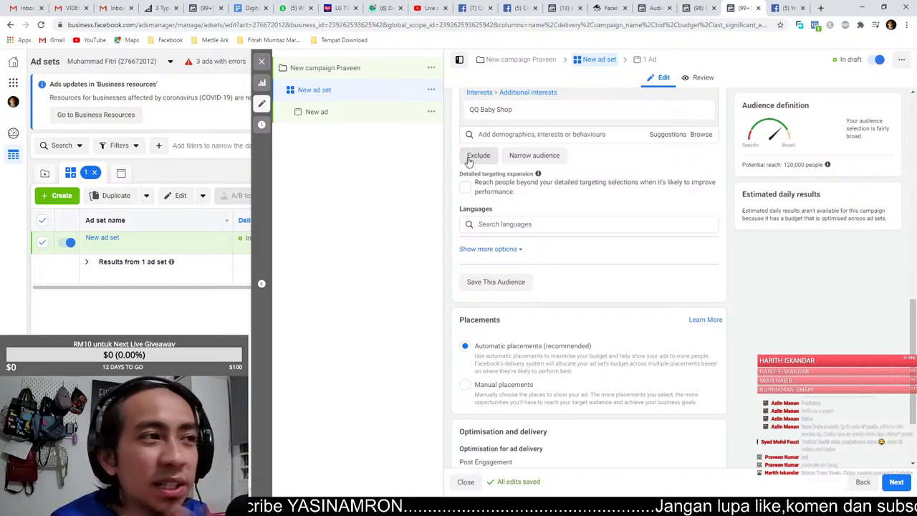
click(477, 158)
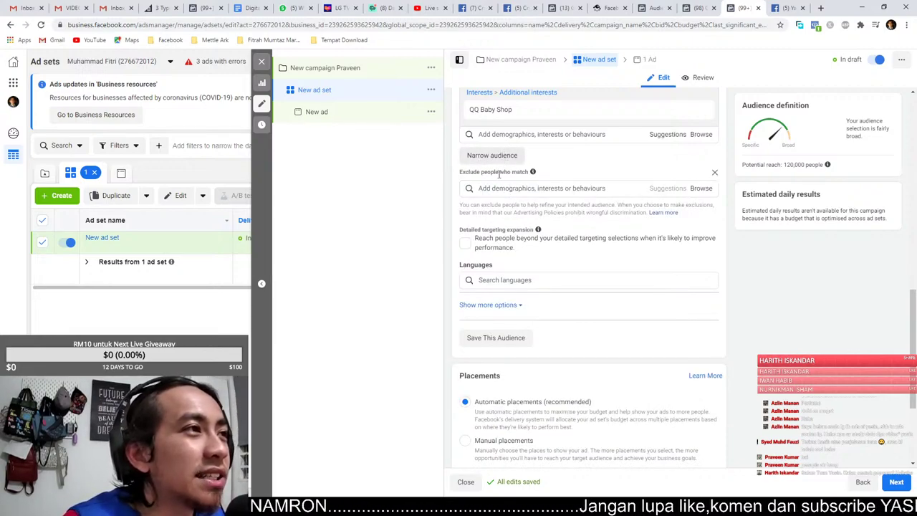
click(496, 189)
text(ne)
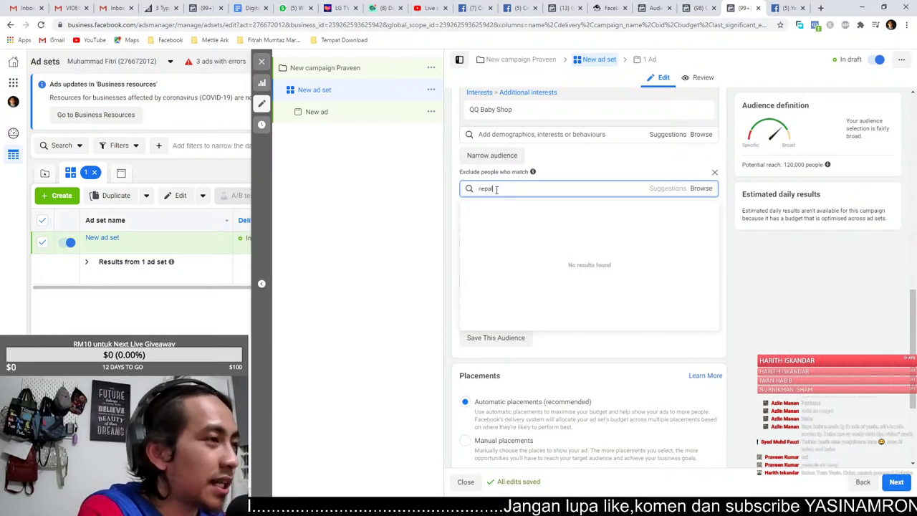
text(pal)
click(496, 210)
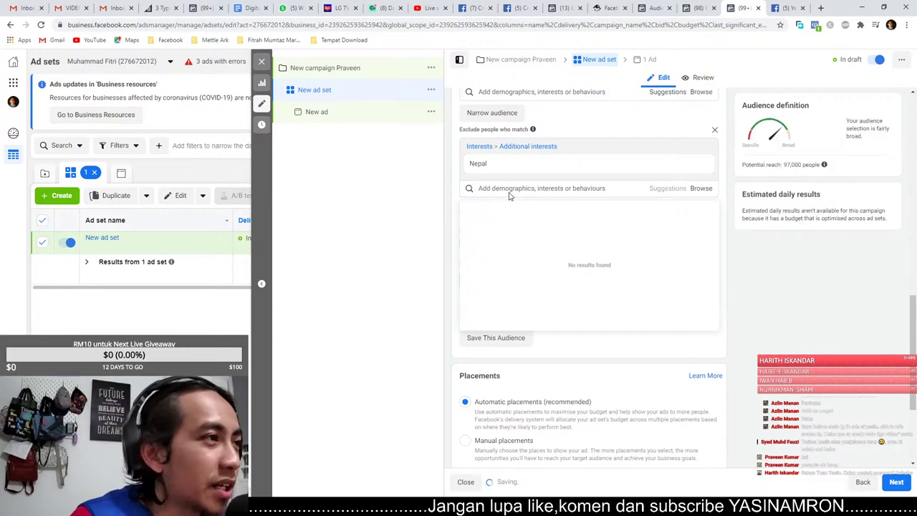
Add the Myanmar and Expatriate interests to the ad set's detailed targeting exclusions.
text(vi)
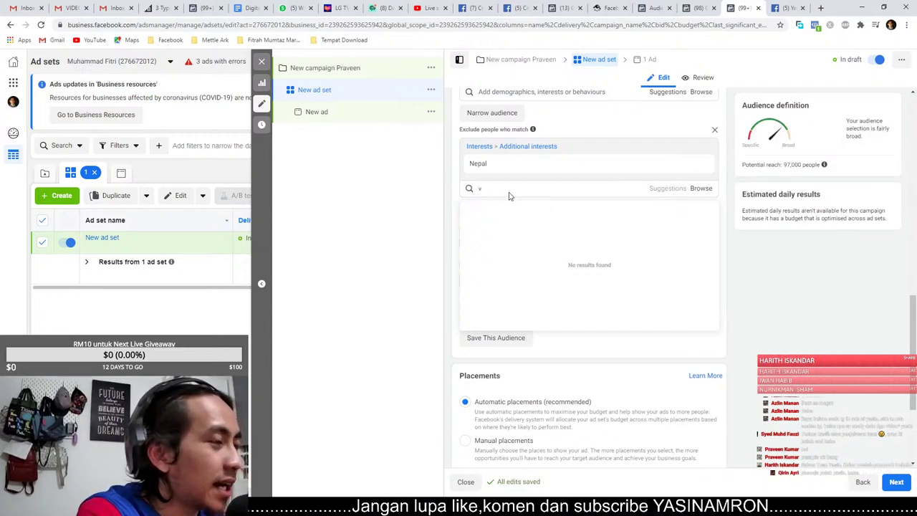
key(BackSpace)
key(BackSpace)
text(myan)
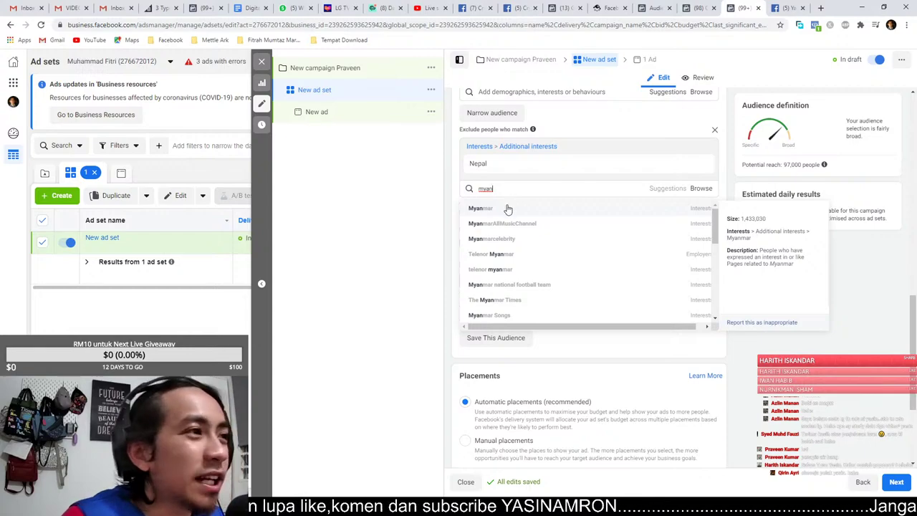
click(508, 208)
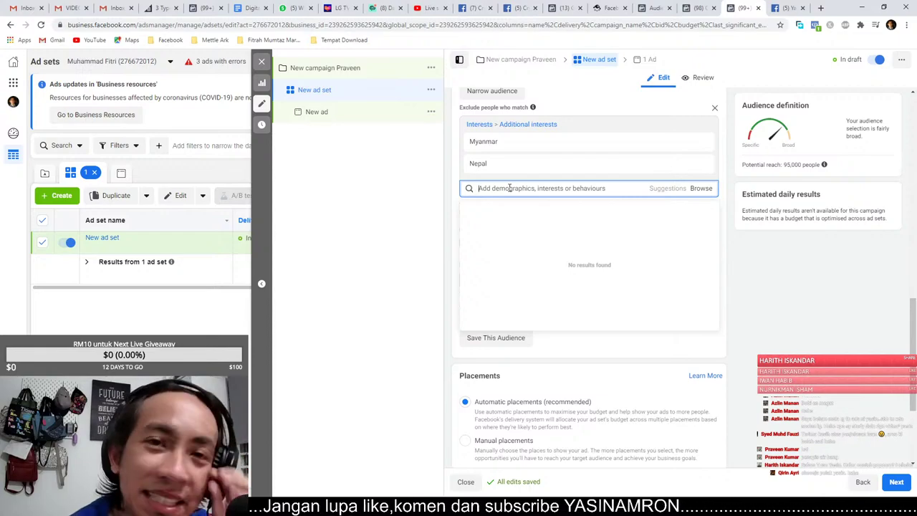
text(expa)
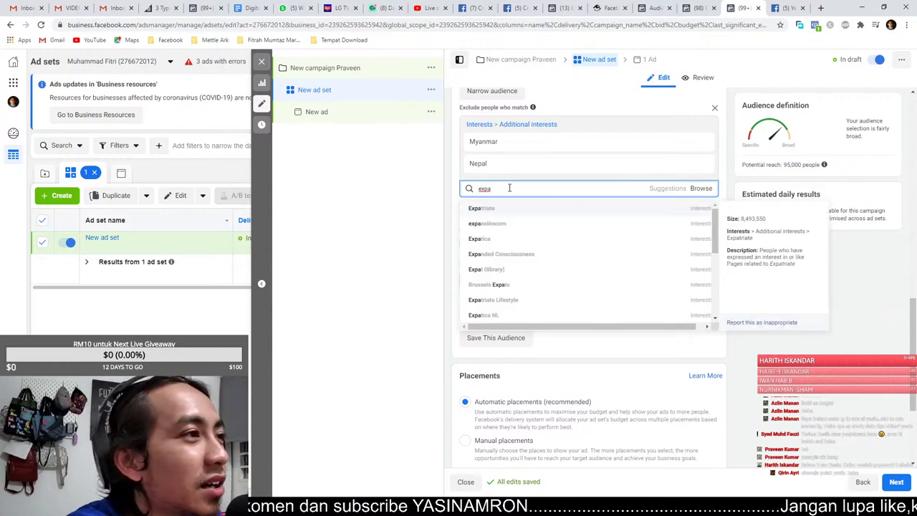
key(Return)
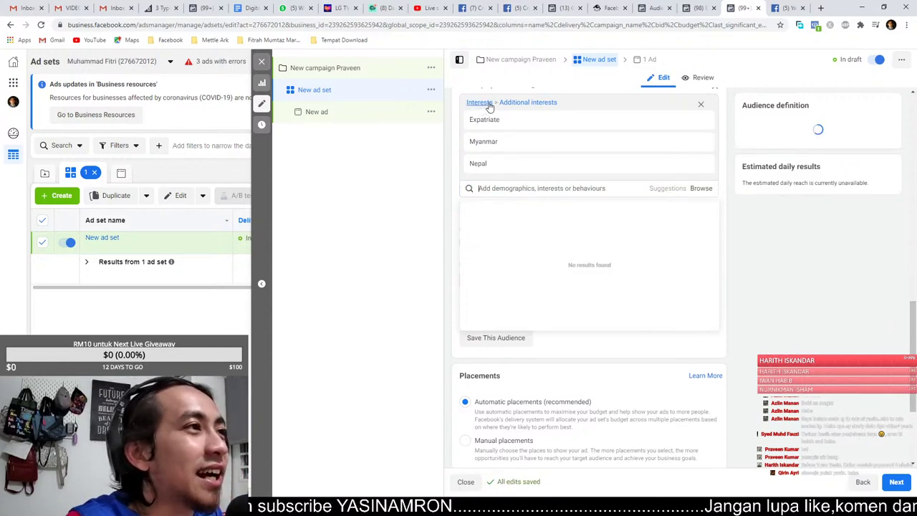
Copy the Expatriate exclusion's name and enter it in Google Translate in a new browser tab.
drag(506, 120, 469, 122)
key(ctrl+c)
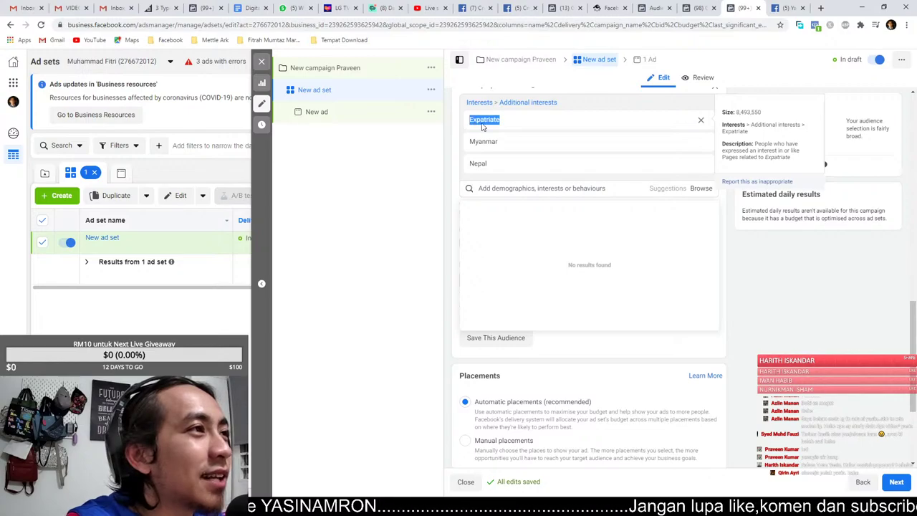
click(822, 8)
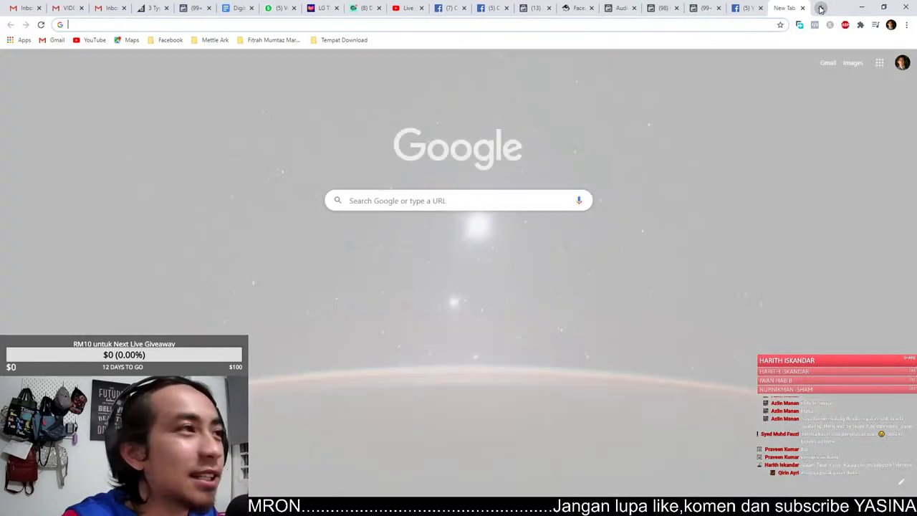
text(google)
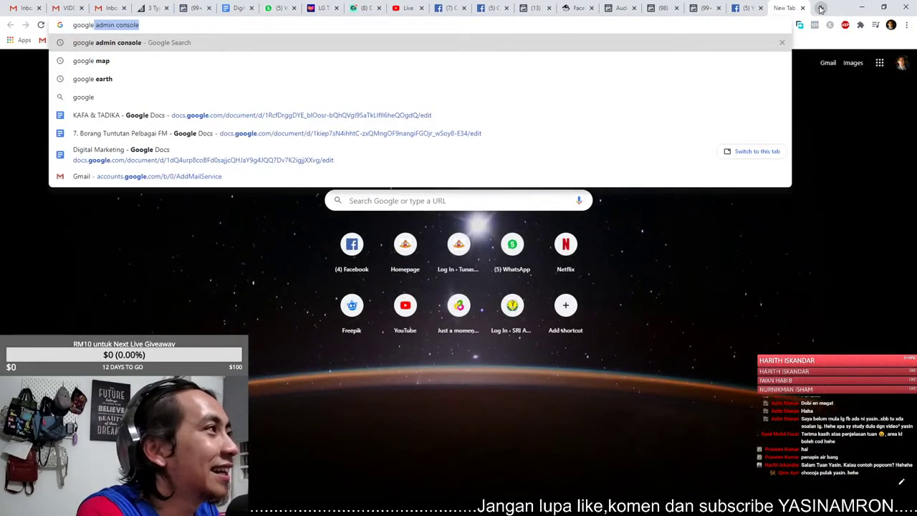
text( translate)
key(Return)
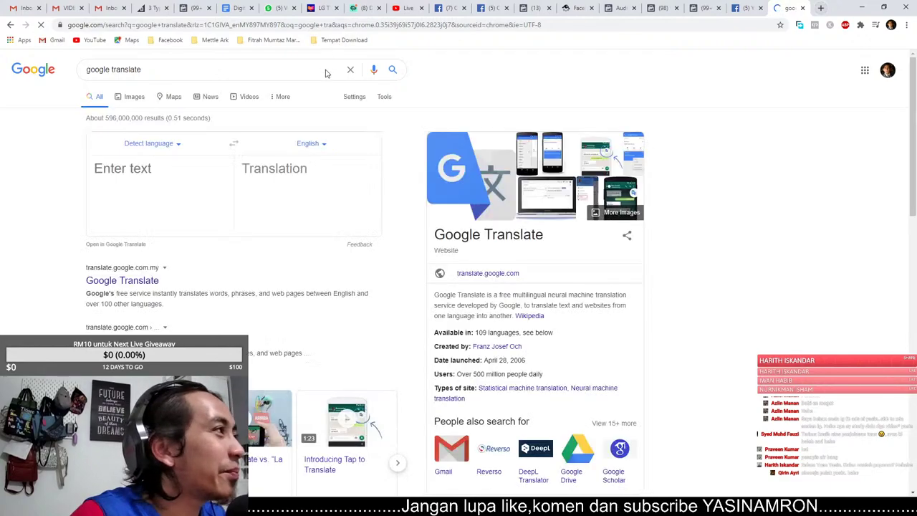
click(167, 197)
key(ctrl+v)
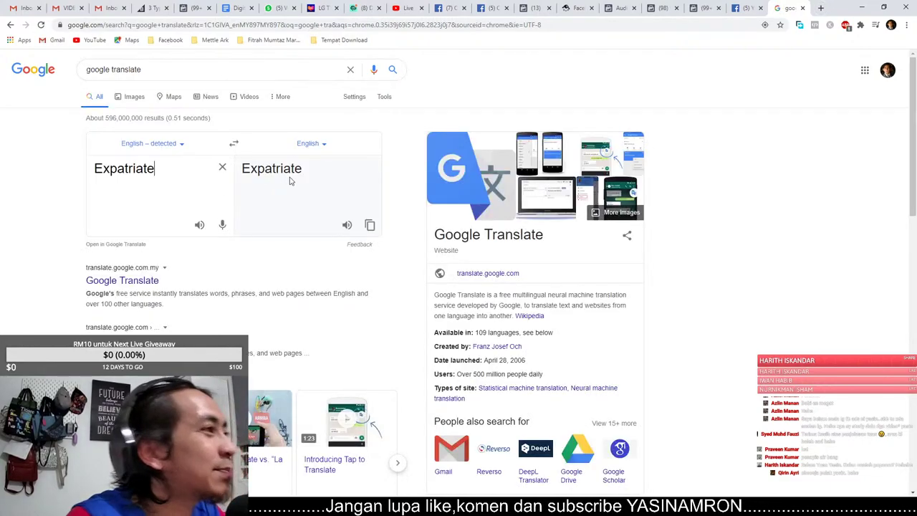
Translate Expatriate into Malay and look over the translation result.
click(313, 144)
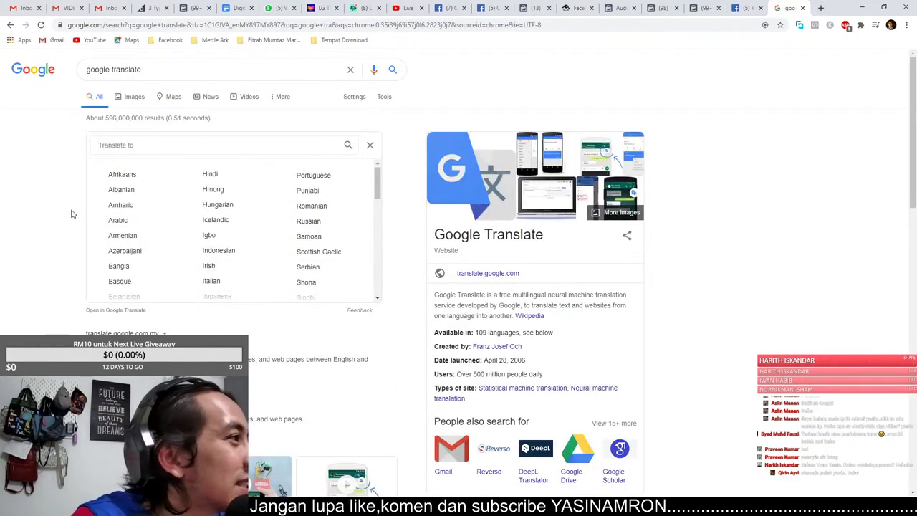
scroll(244, 252, down, 2)
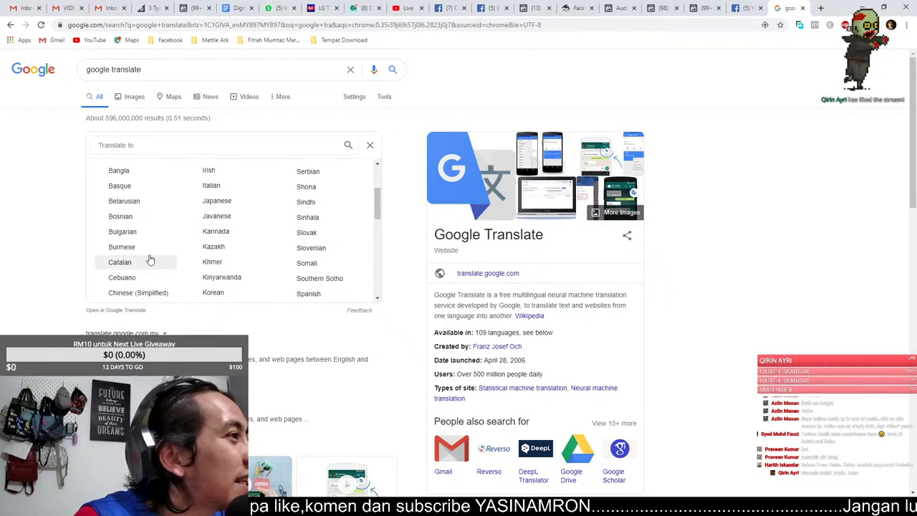
scroll(287, 265, down, 2)
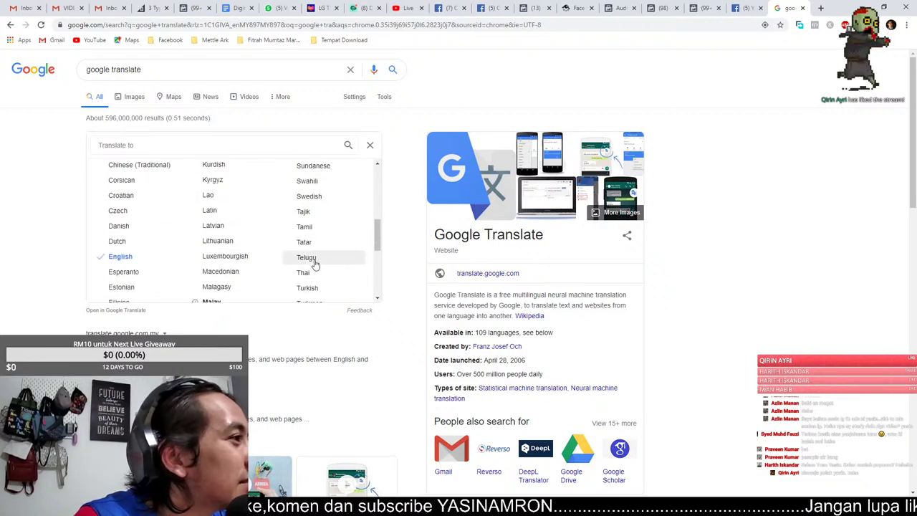
click(213, 302)
scroll(206, 299, down, 2)
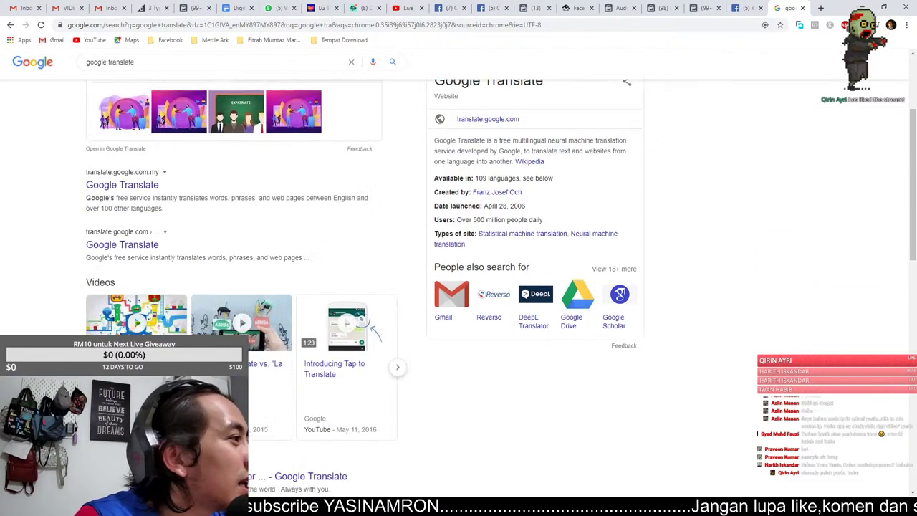
scroll(215, 215, up, 3)
Search Google for the meaning of expatriate in Malay and read the mykamus.com dictionary entry.
click(160, 75)
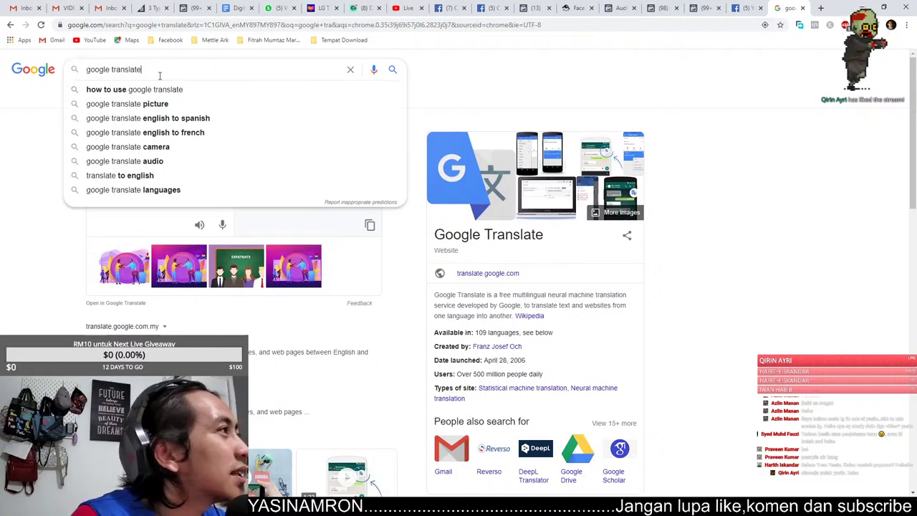
key(ctrl+a)
key(BackSpace)
click(158, 211)
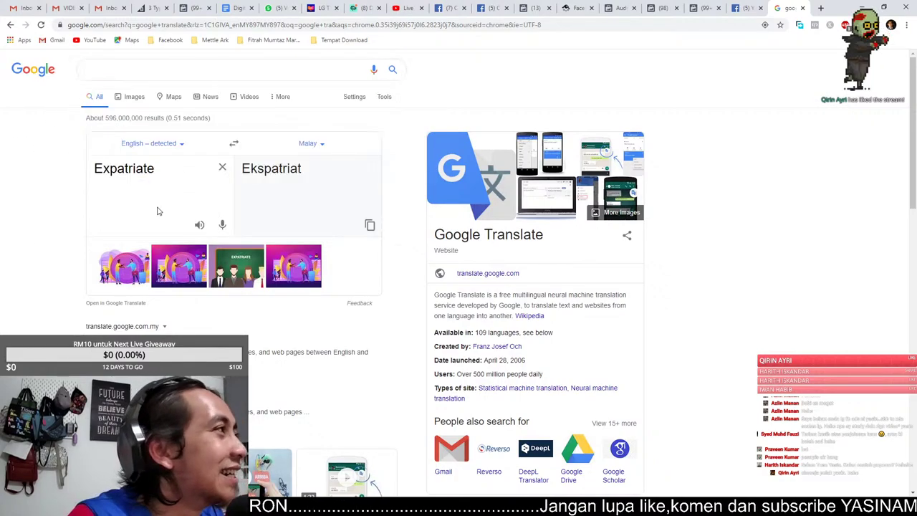
double_click(126, 169)
key(ctrl+c)
click(145, 70)
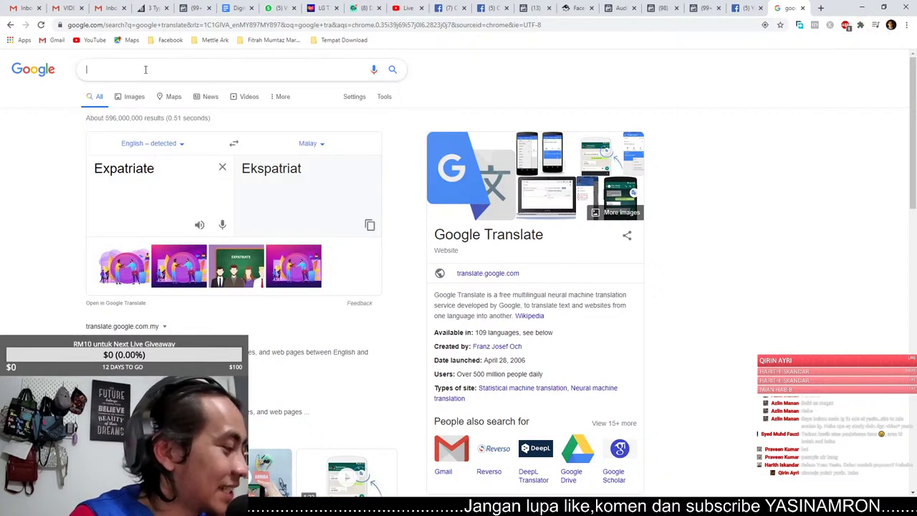
key(ctrl+v)
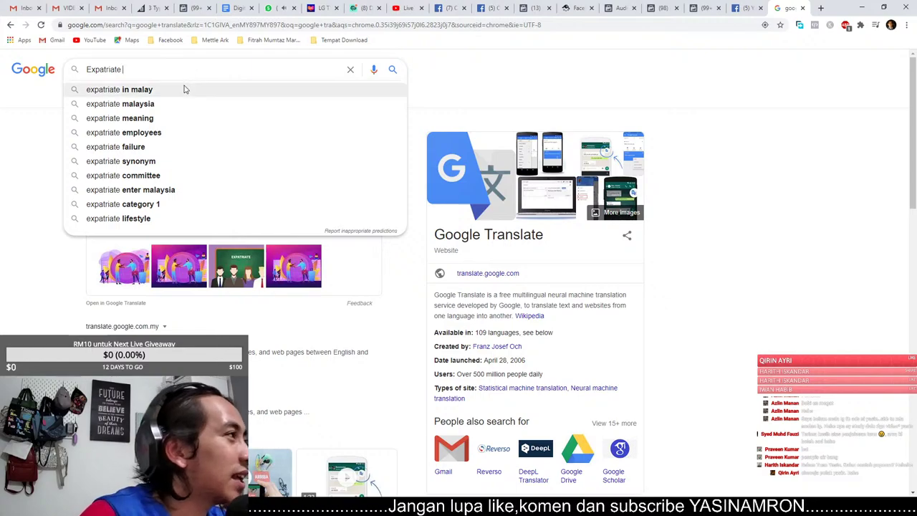
click(185, 88)
click(195, 68)
text(meaning)
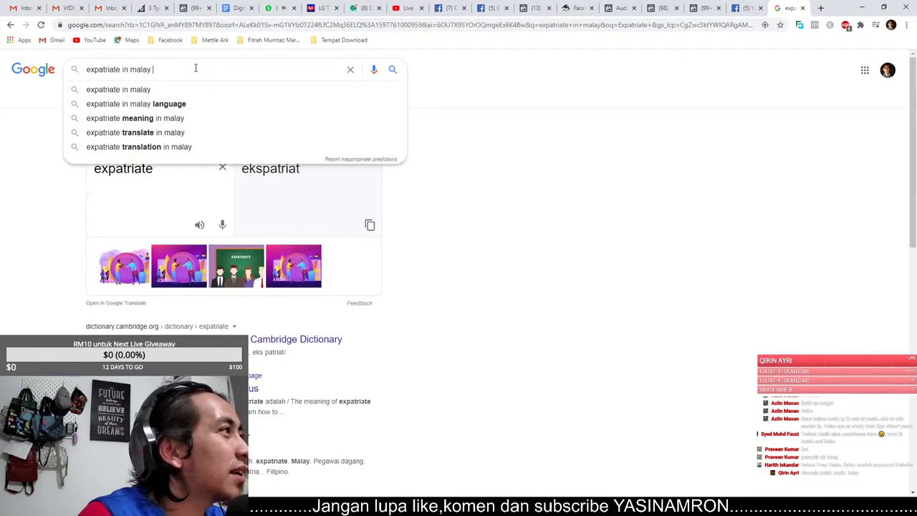
key(Return)
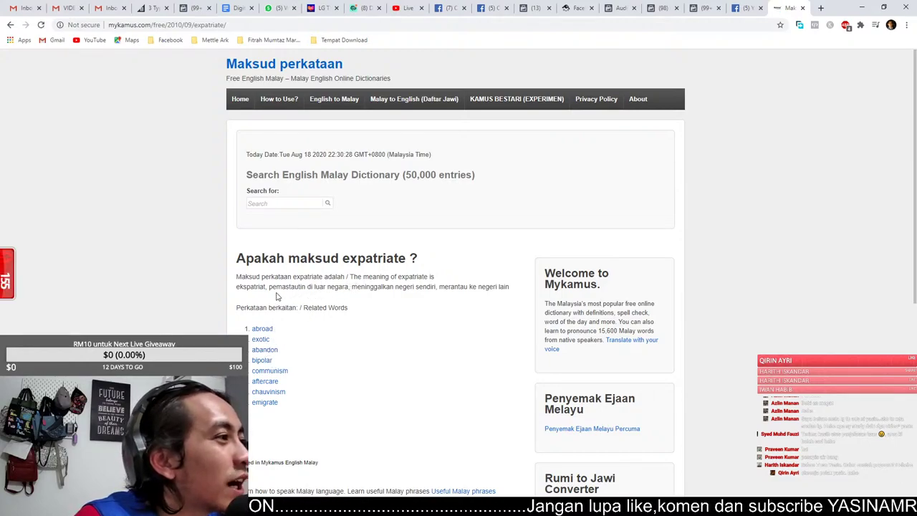
Return to the ad set in Ads Manager and review its detailed targeting and potential reach.
click(748, 8)
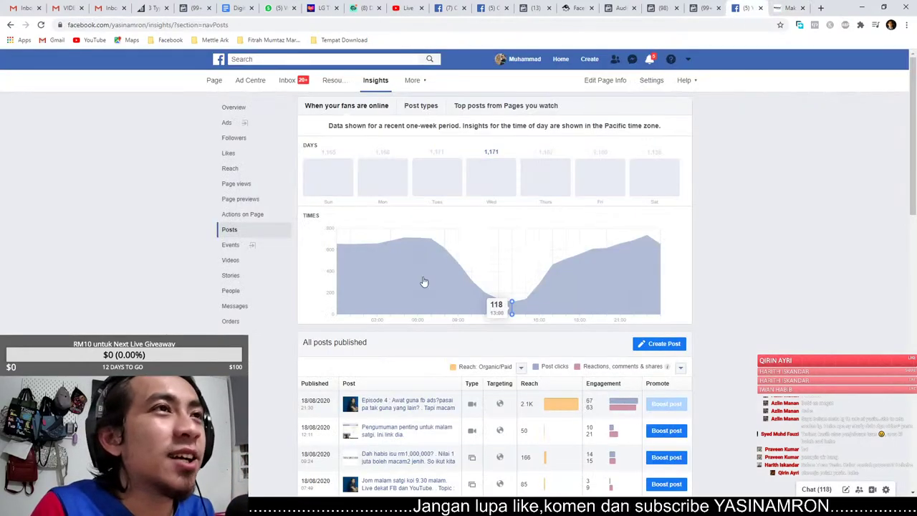
click(694, 9)
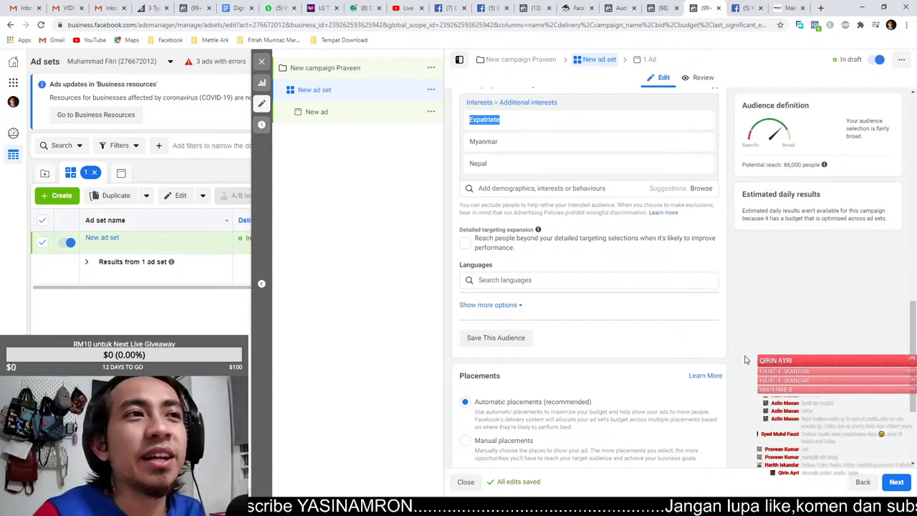
scroll(789, 201, up, 5)
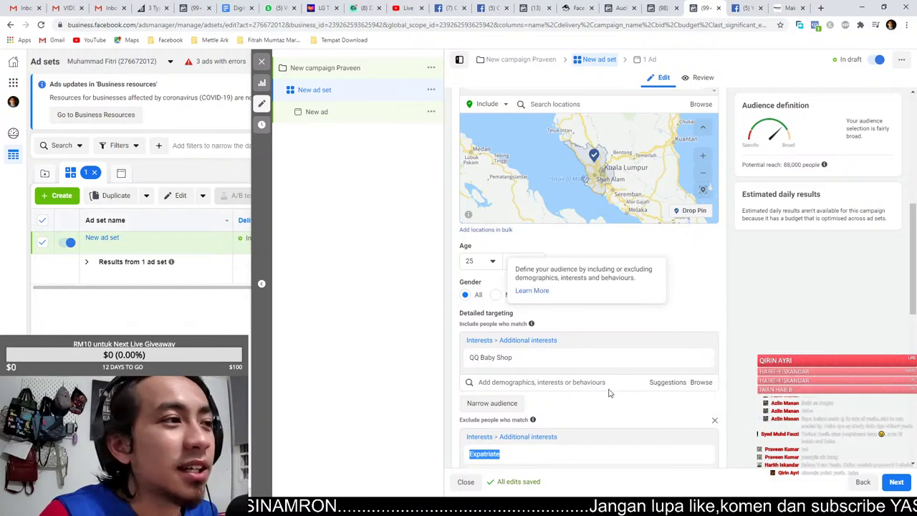
scroll(595, 387, down, 2)
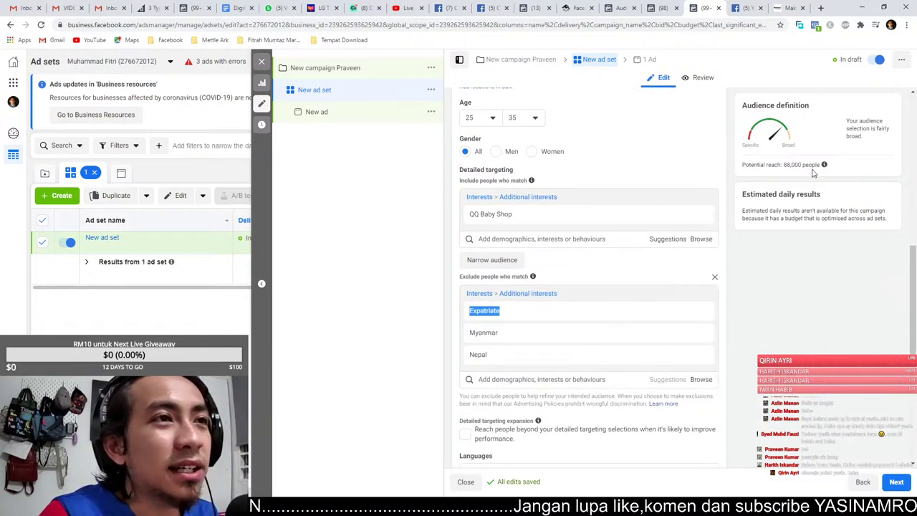
Remove the Expatriate interest from the exclusions to compare the potential reach, and add it back.
click(701, 312)
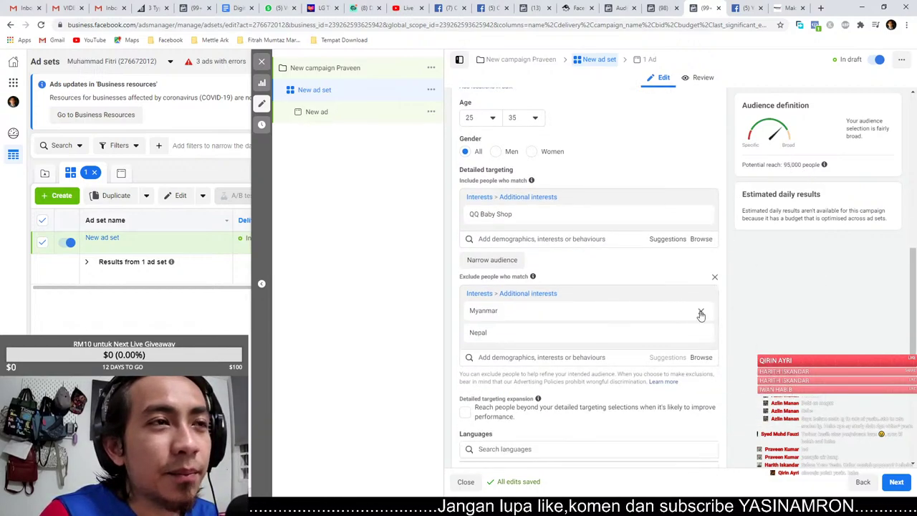
click(526, 358)
text(expat)
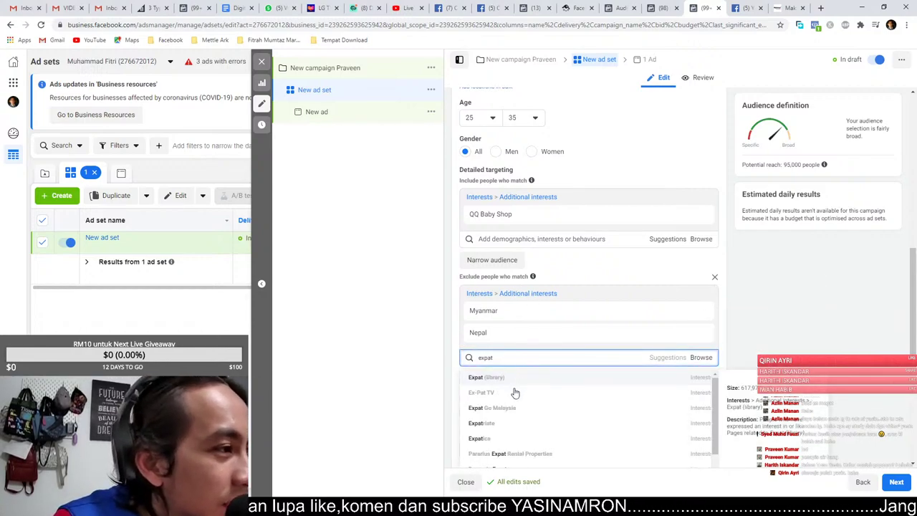
click(503, 424)
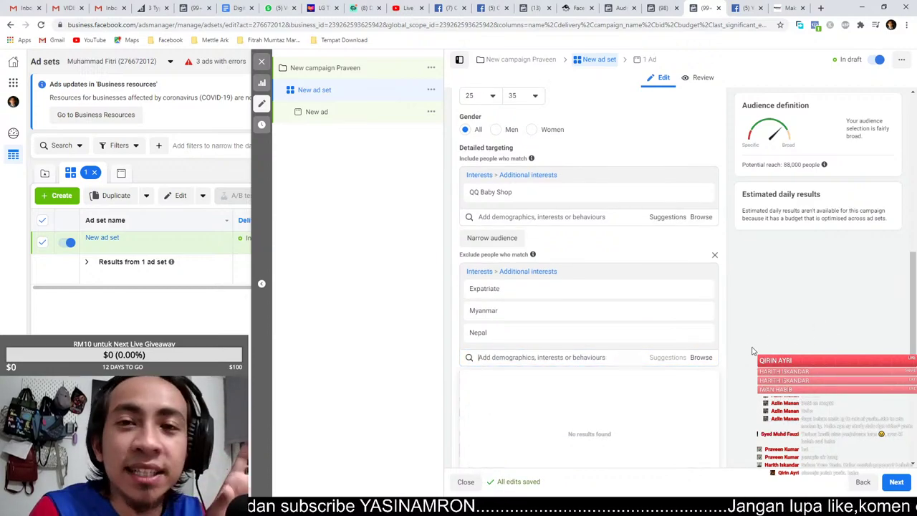
Switch the ad set to manual placements and deselect the Audience Network and Instagram platforms.
scroll(785, 340, down, 3)
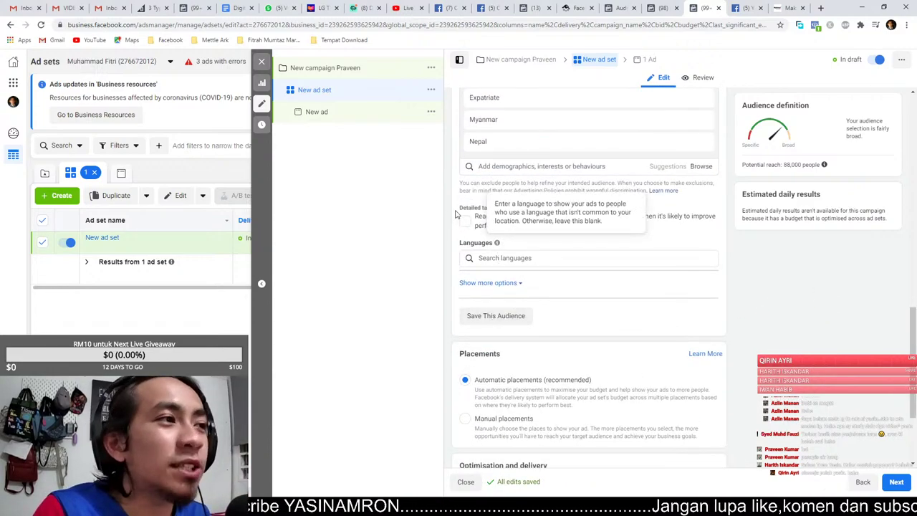
scroll(527, 301, up, 1)
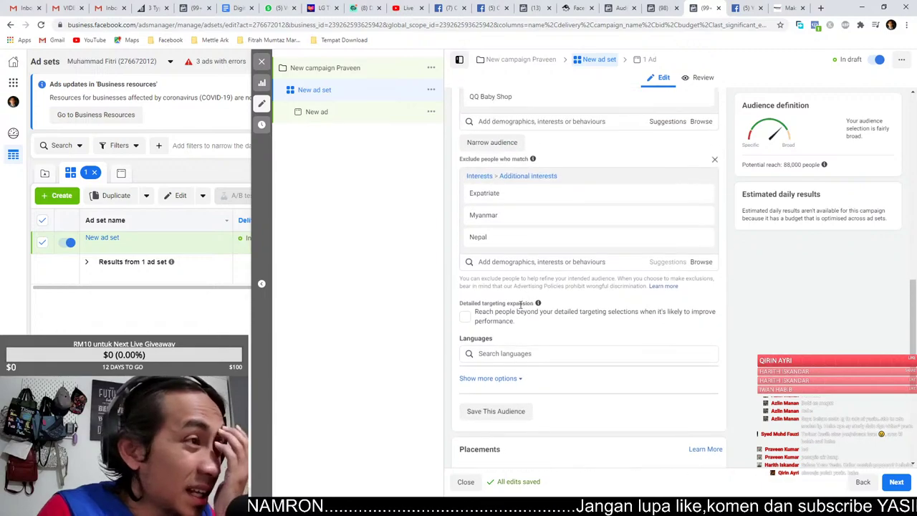
scroll(536, 375, down, 3)
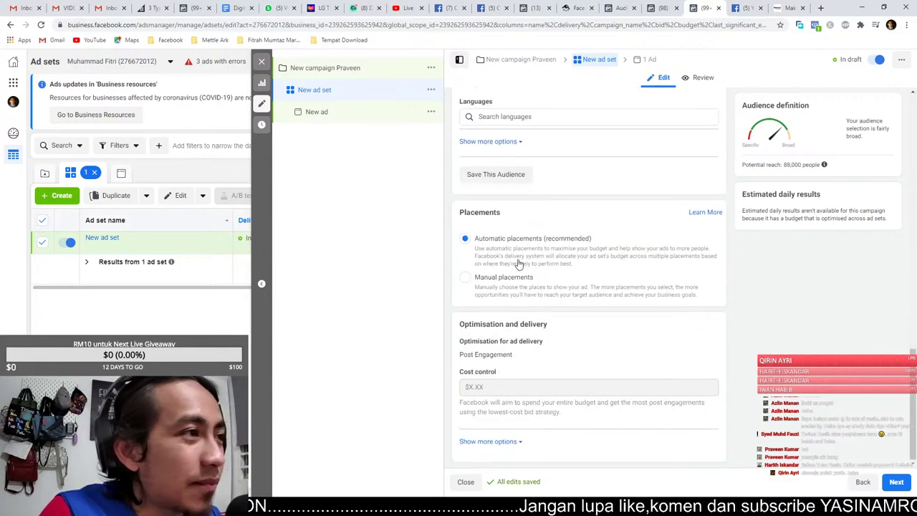
click(465, 278)
click(465, 368)
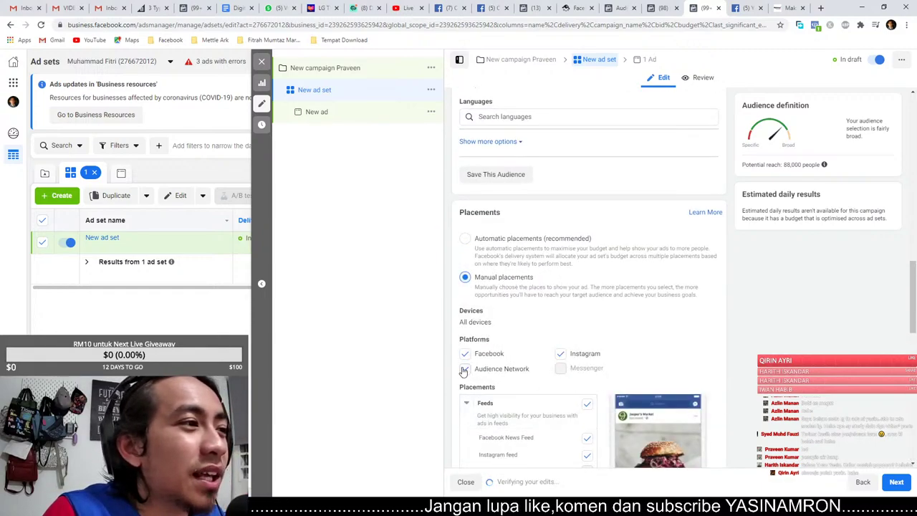
click(560, 353)
Deselect the In-stream, Search and In-article placements, leaving only Facebook News Feed and Facebook video feeds selected.
scroll(580, 322, down, 1)
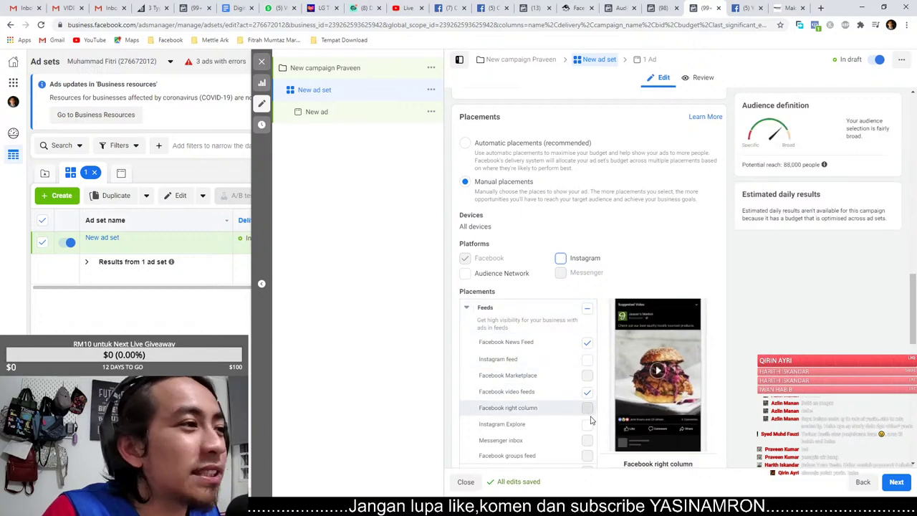
scroll(579, 401, down, 3)
click(588, 361)
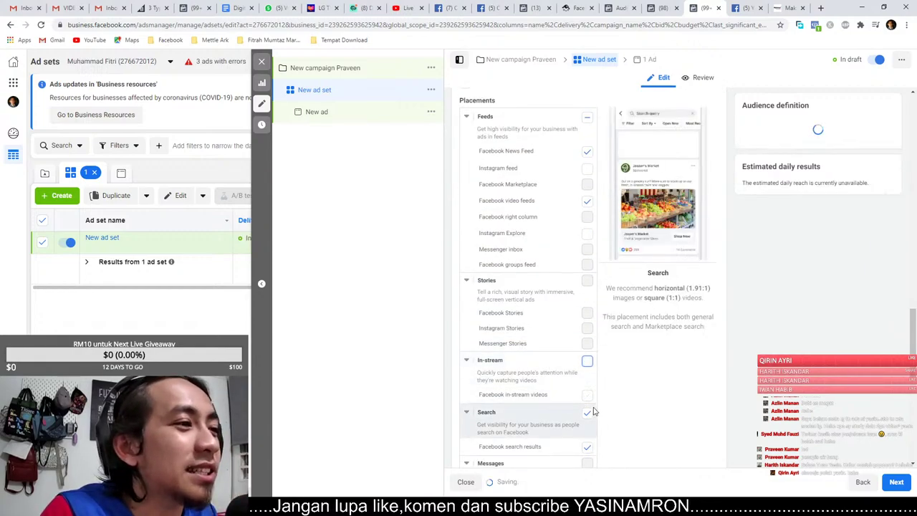
click(588, 413)
scroll(566, 387, down, 3)
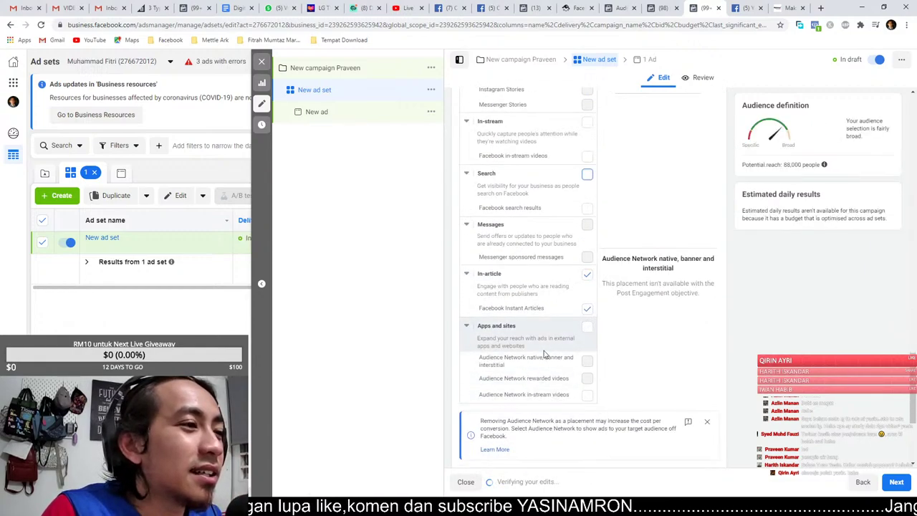
click(588, 274)
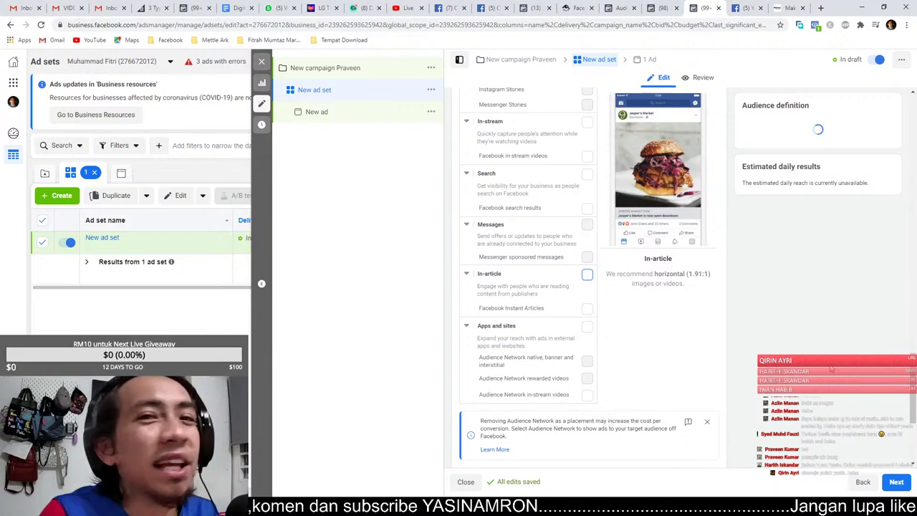
Review the ad set's placements and optimisation settings, and open the new ad to check its option for adding an Instagram placement.
scroll(538, 287, up, 3)
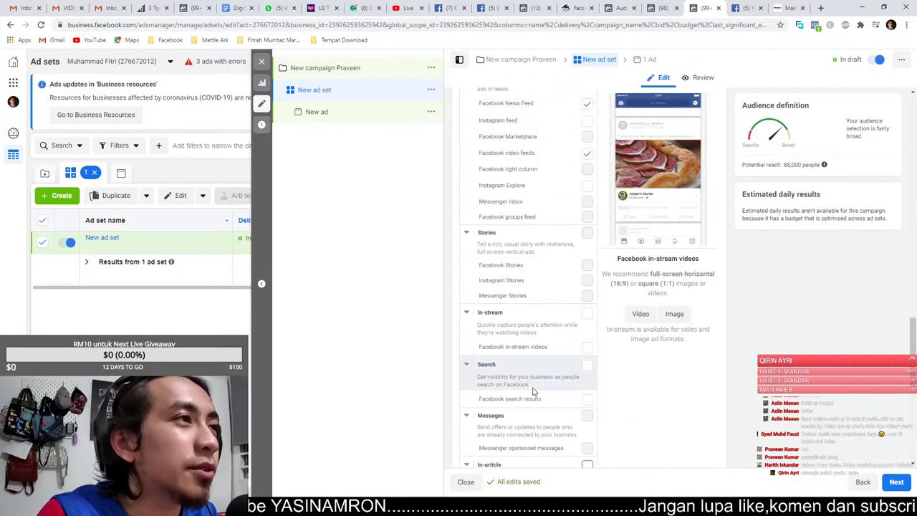
scroll(530, 387, down, 6)
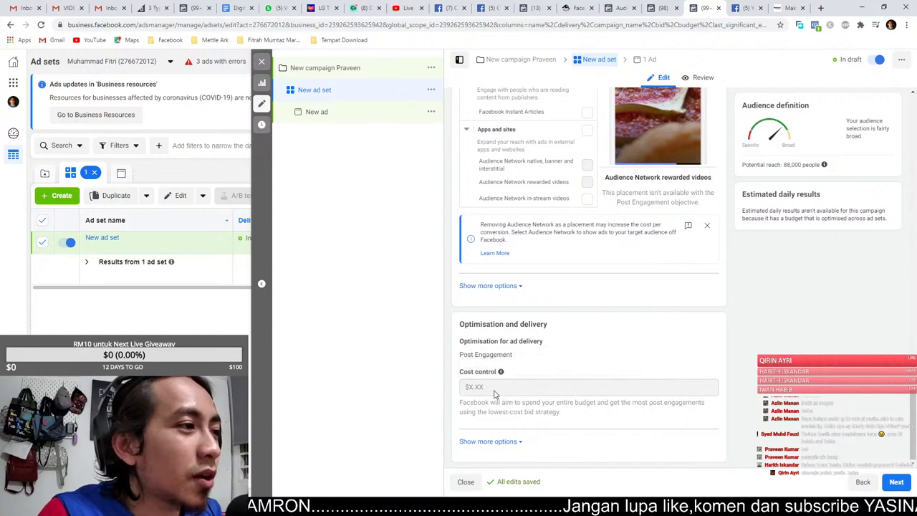
click(339, 113)
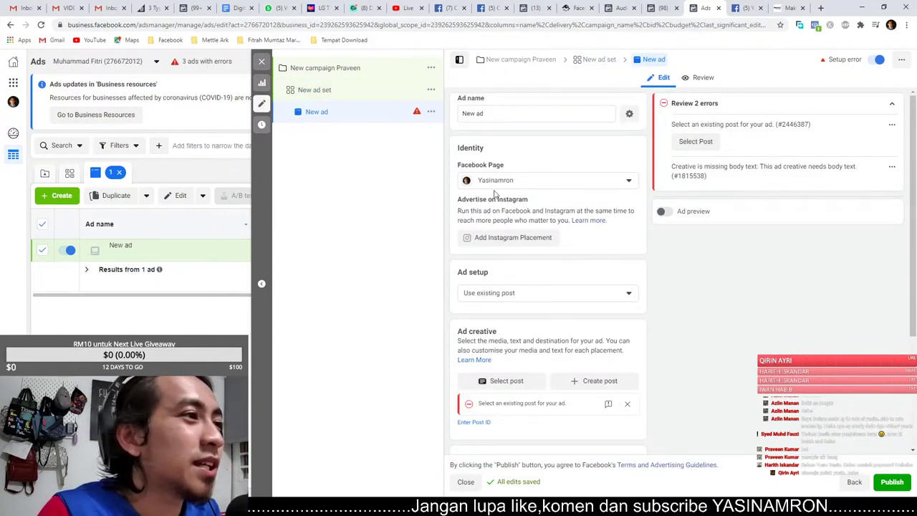
click(524, 238)
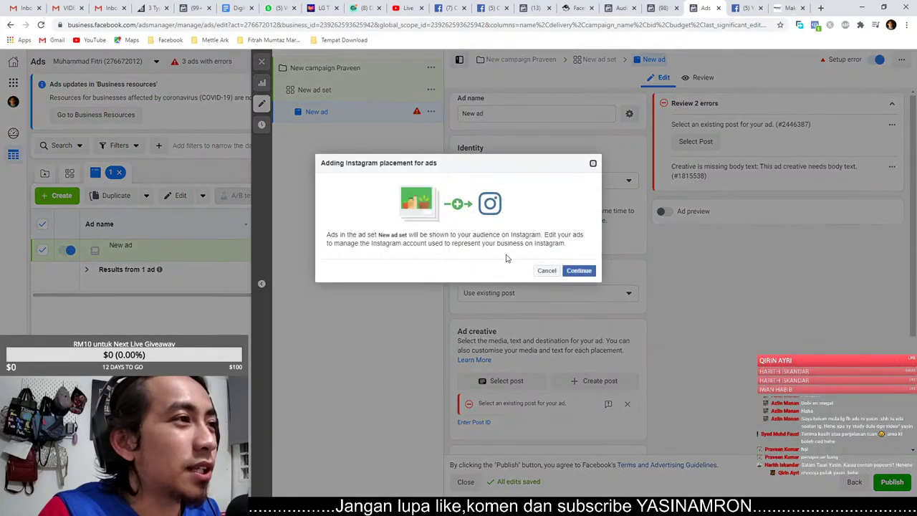
click(593, 163)
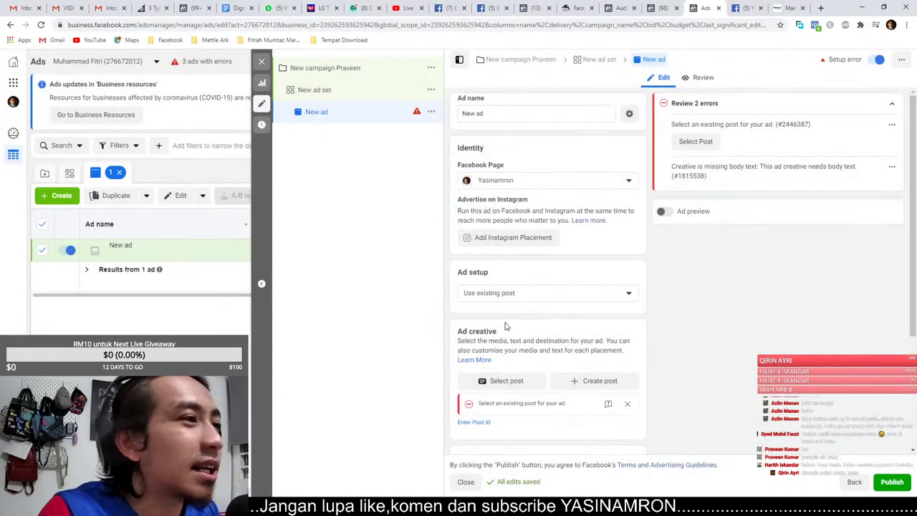
Change the new ad's setup from using an existing post to Create Ad.
click(513, 294)
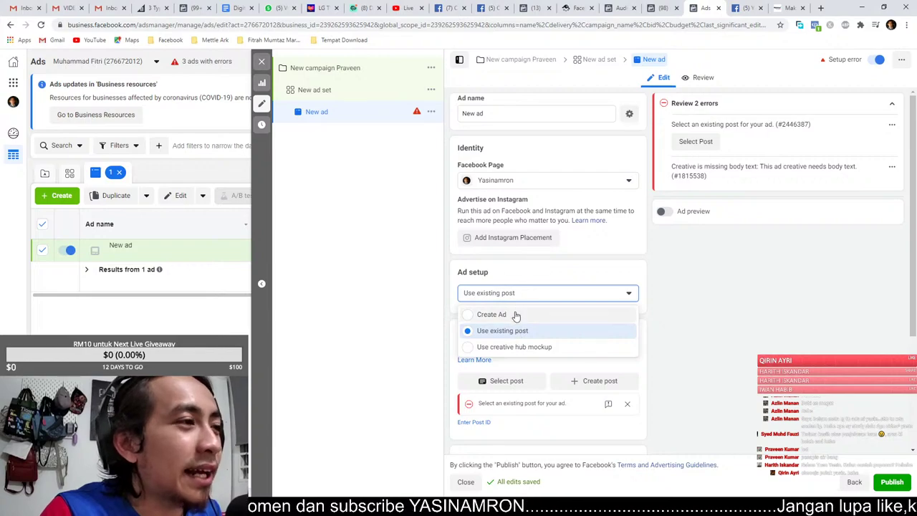
click(492, 315)
scroll(630, 322, down, 2)
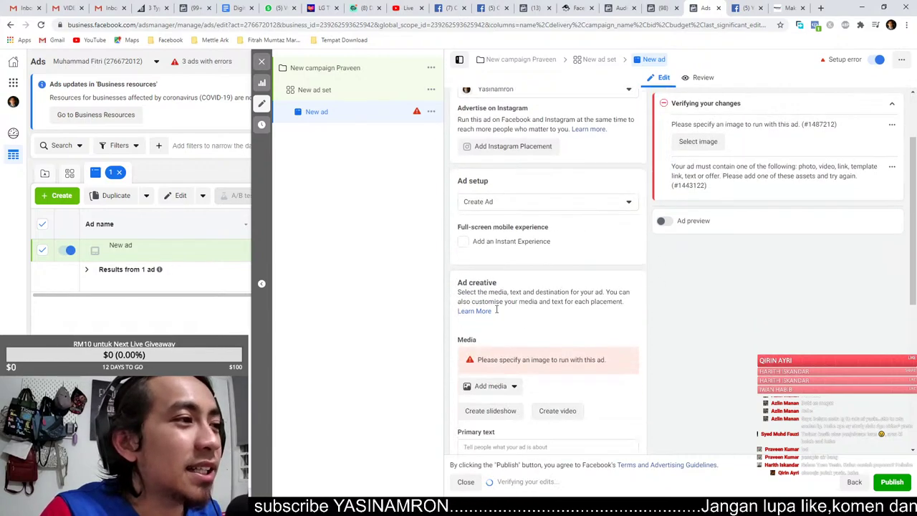
Start adding an image to the ad's media and search the free stock photos for "water filter".
scroll(518, 300, down, 2)
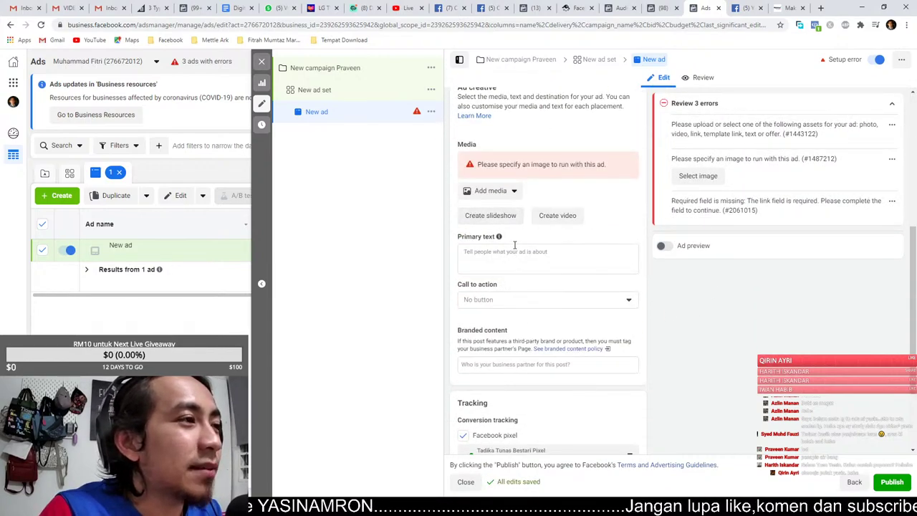
click(506, 192)
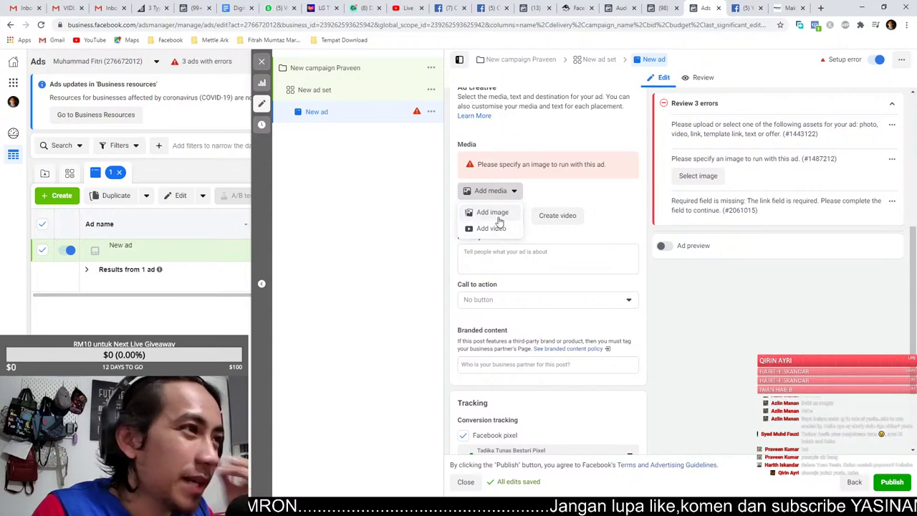
click(493, 214)
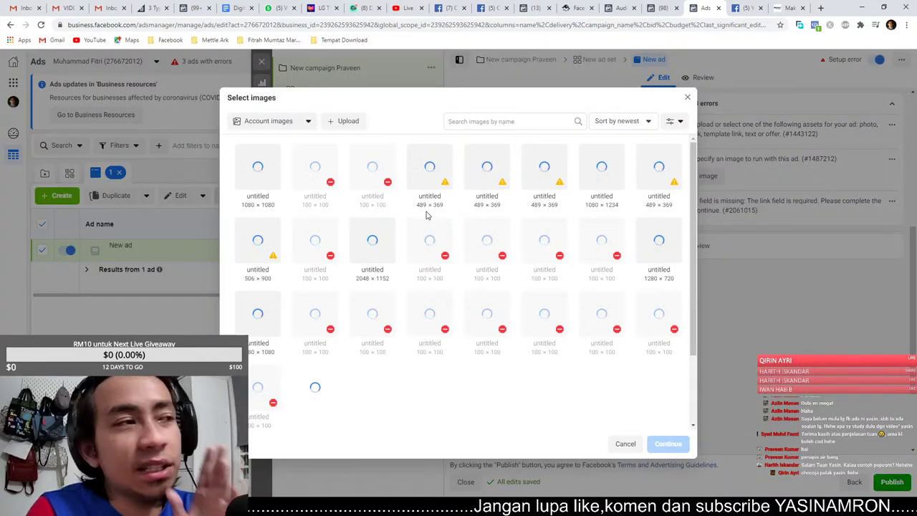
click(301, 123)
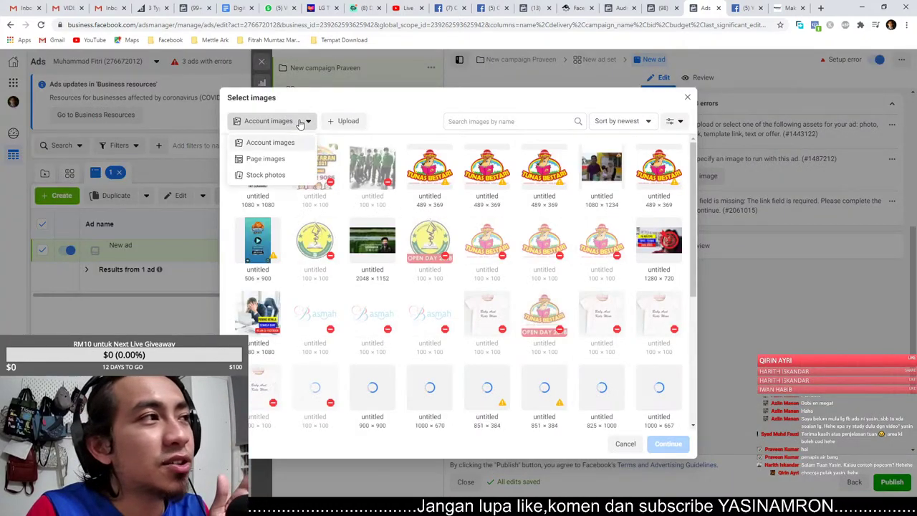
click(272, 176)
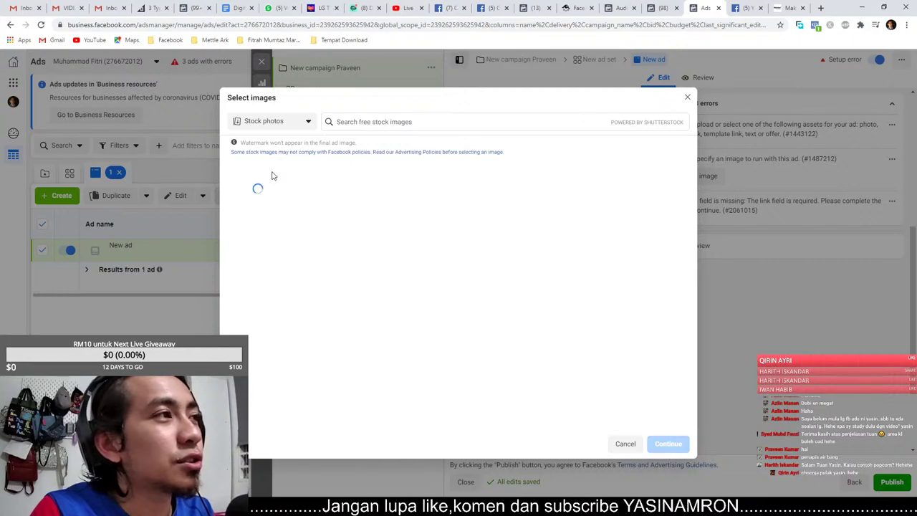
click(416, 121)
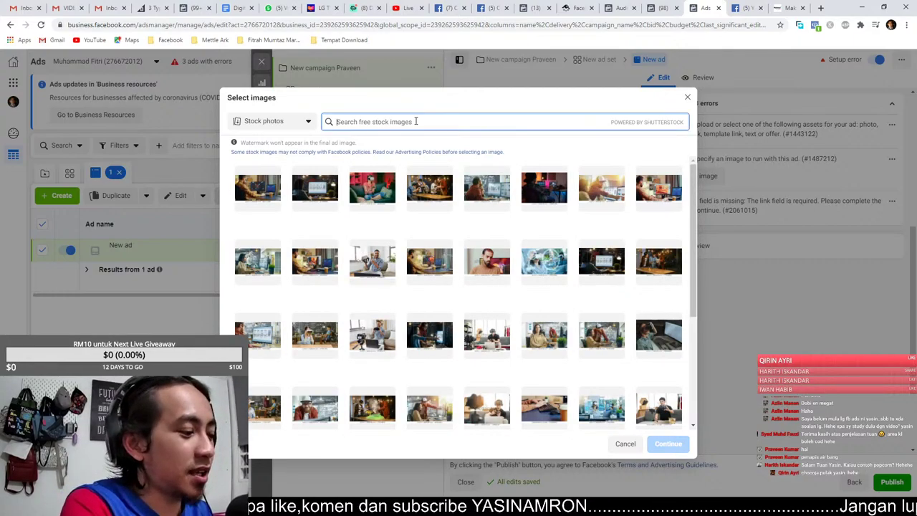
text(water filter)
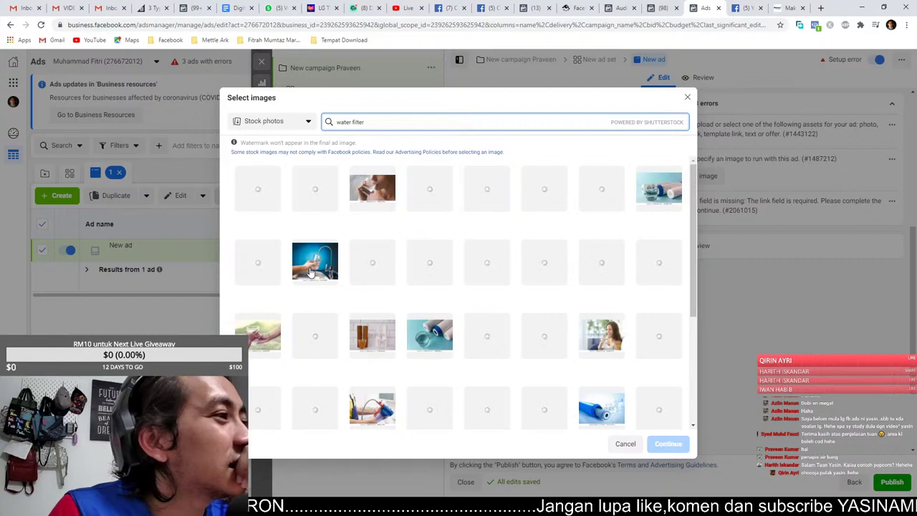
Search the stock photos for "baby bottle" instead and use the photo of a crying baby being offered a bottle as the ad image.
drag(380, 121, 286, 116)
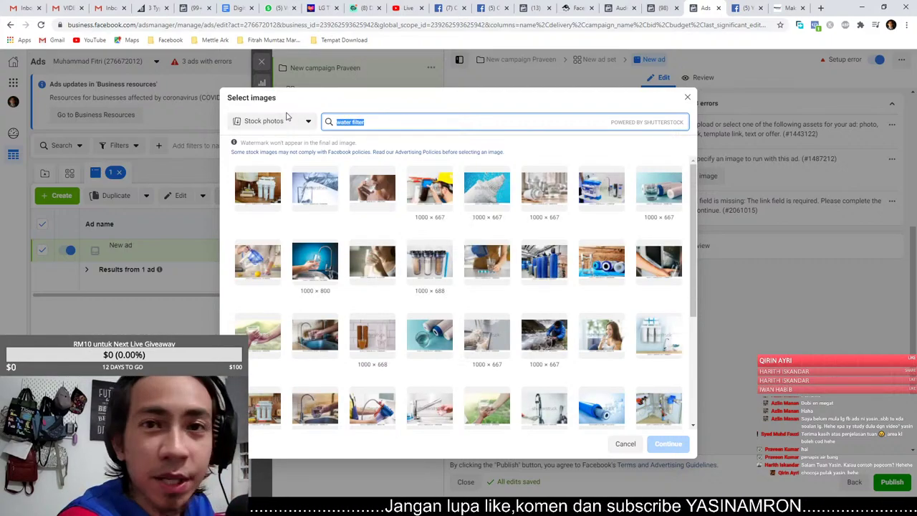
text(baby)
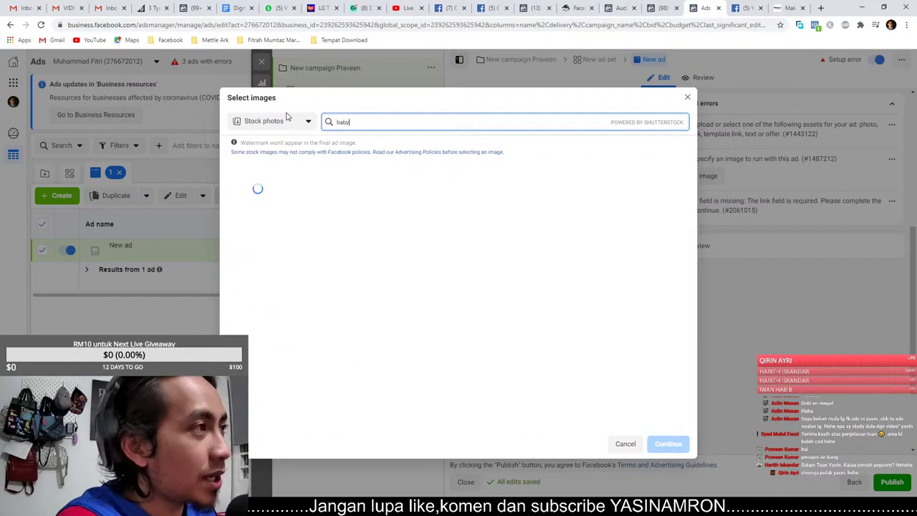
text( bottle)
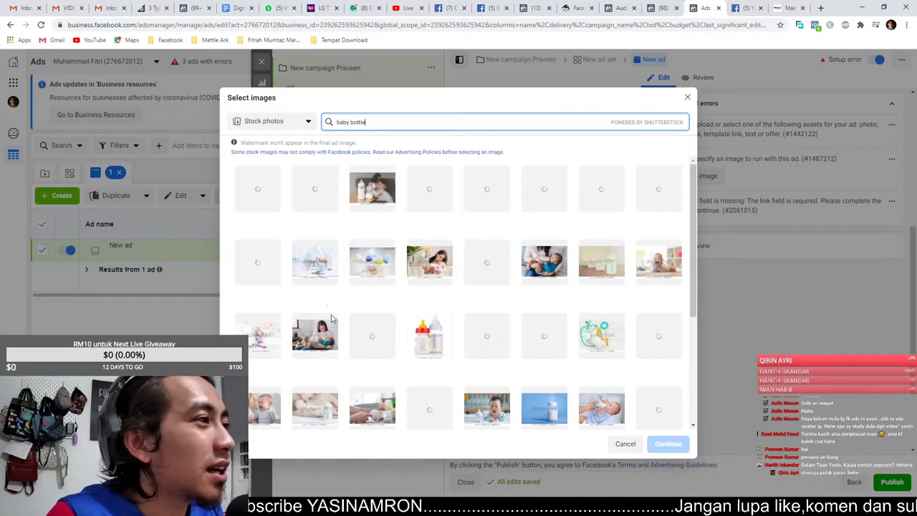
click(265, 409)
click(673, 449)
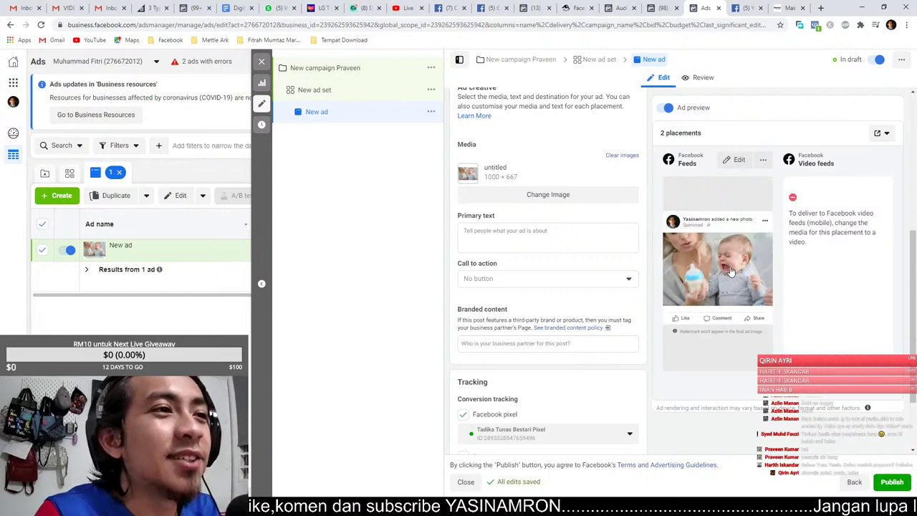
Begin the ad's primary text with the question "anak teriak sebab buat susu lambat sangat?".
click(508, 234)
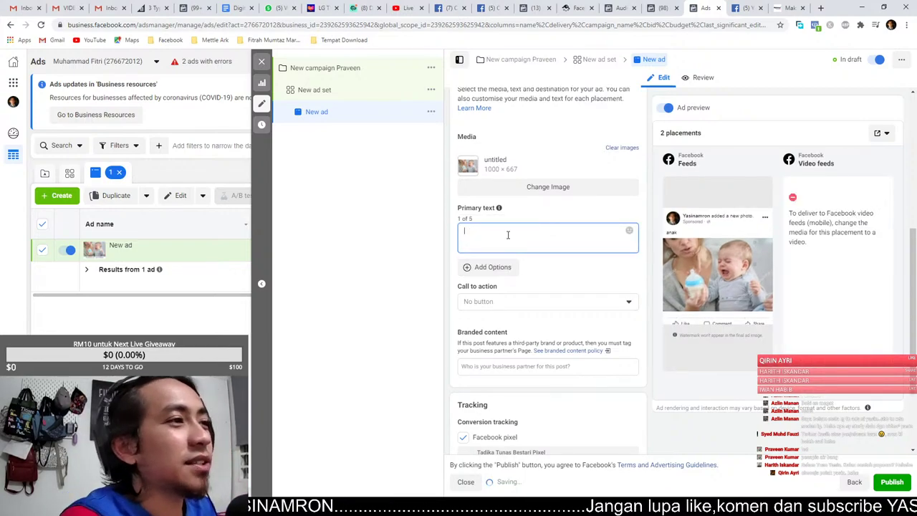
text(anak ten)
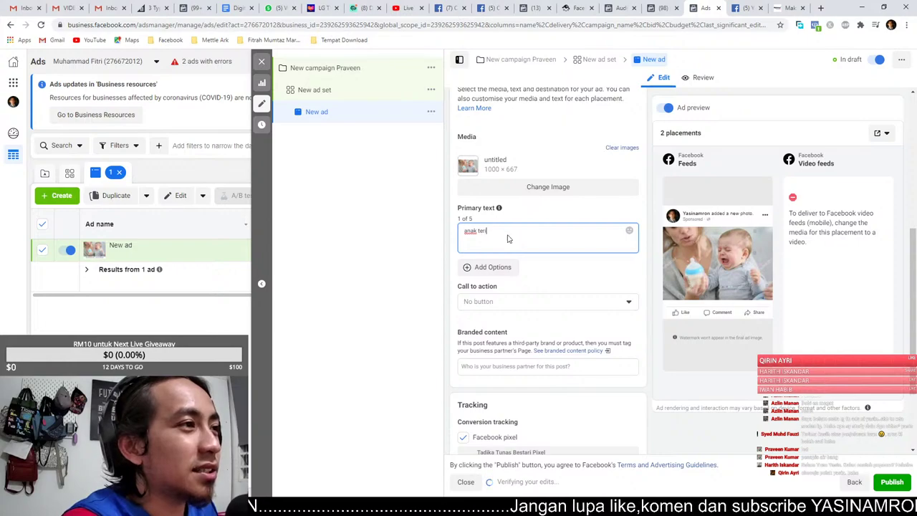
text(ak sebab bua)
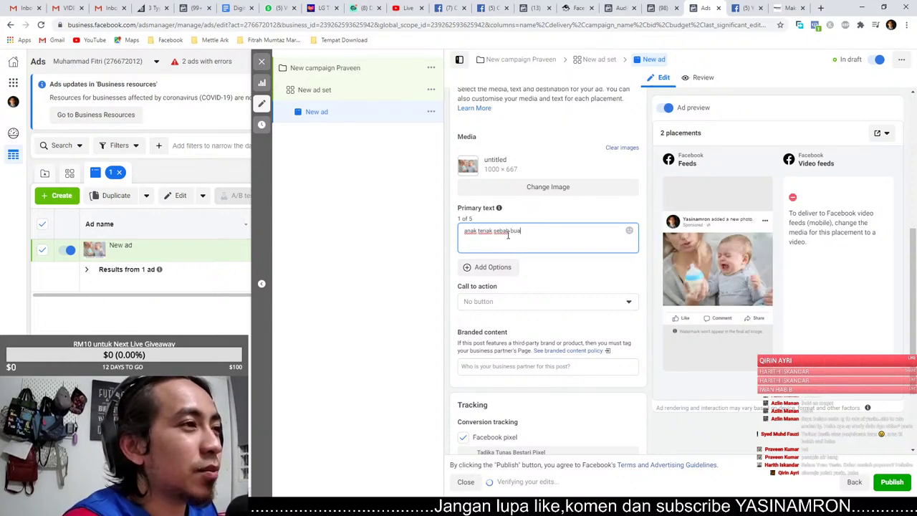
text(t sus)
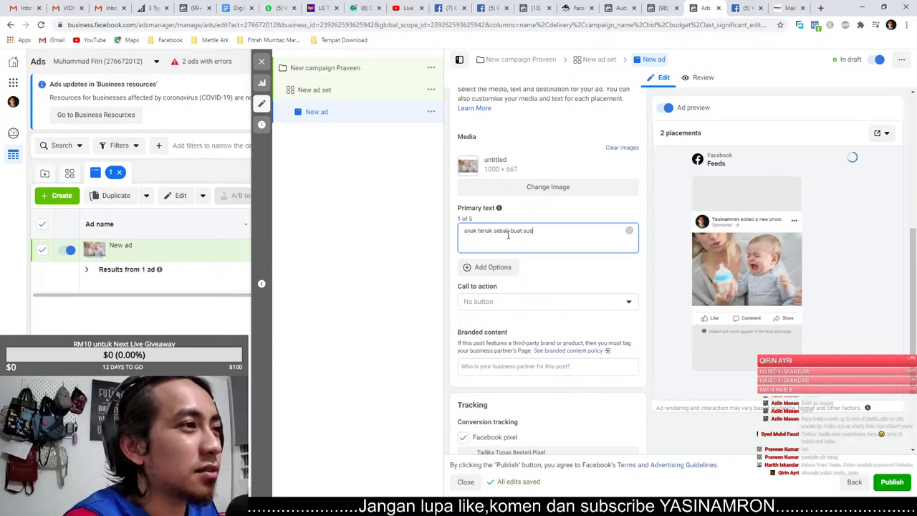
text(u lambat)
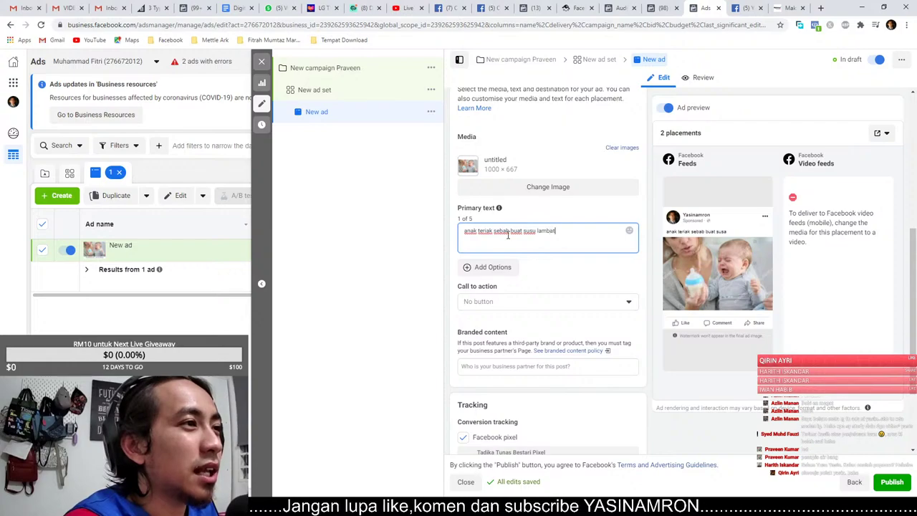
text( s)
text(abri)
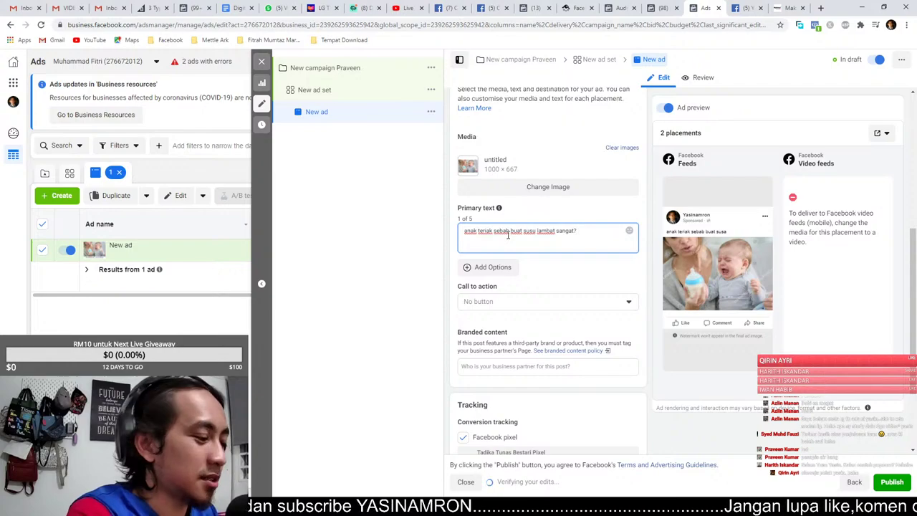
Continue the primary text with "gunalah cuckoo. confirm 3 saat saja setel".
text( guna)
key(BackSpace)
key(BackSpace)
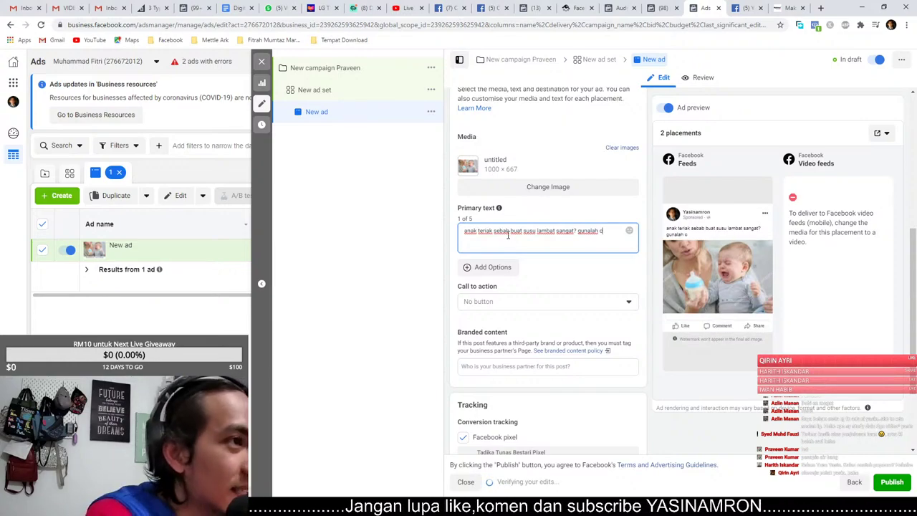
text(uck)
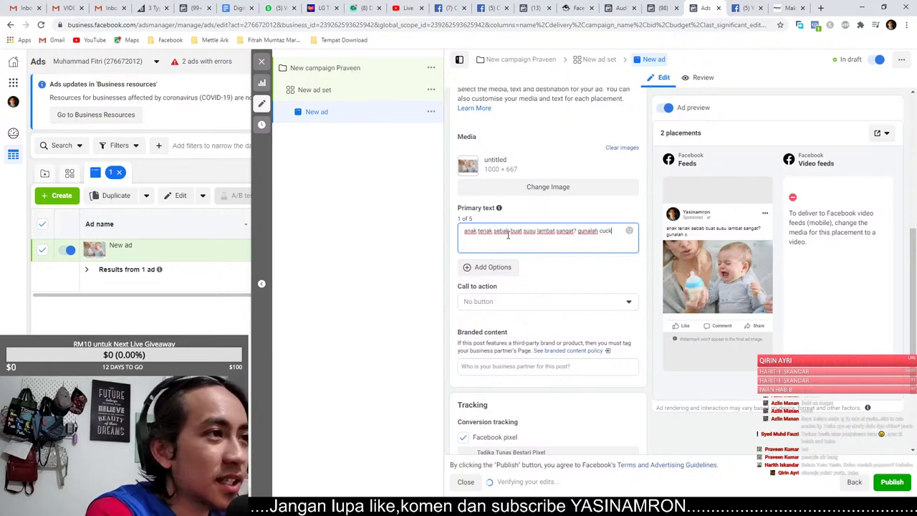
text(oo)
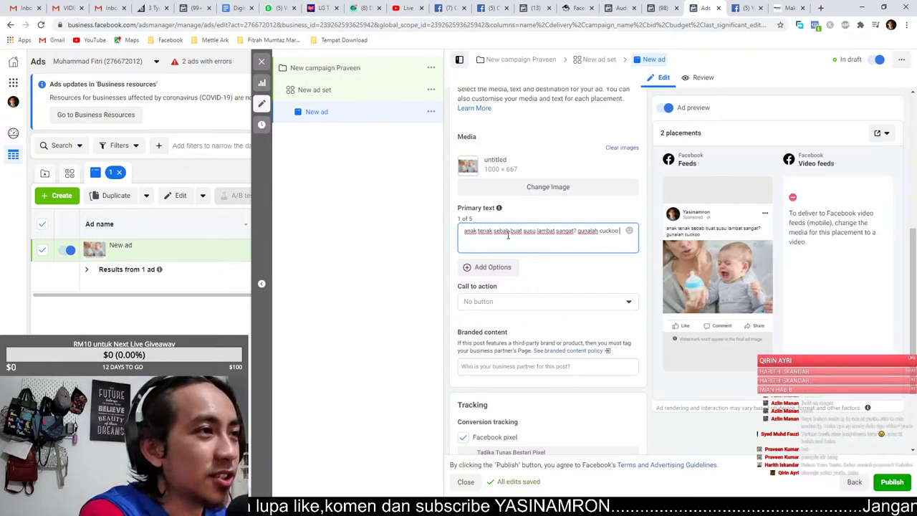
key(BackSpace)
text(. con)
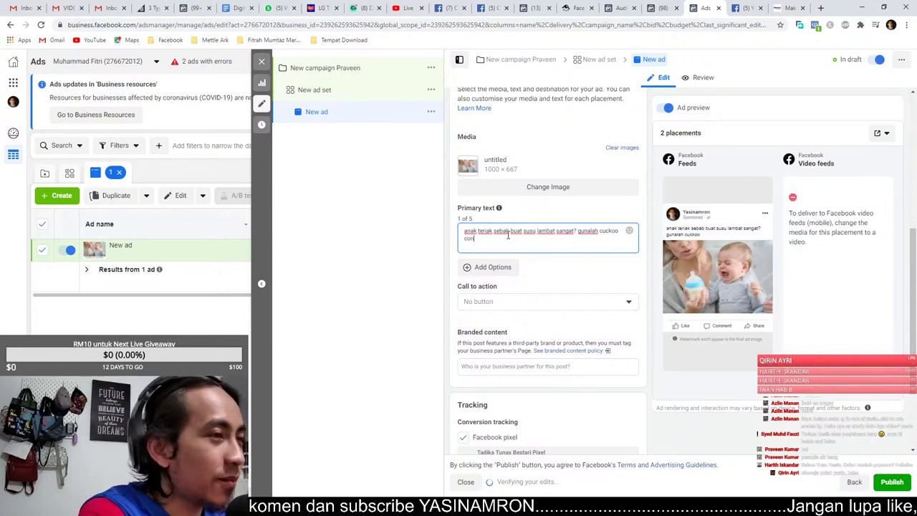
text(firm 3 saat su)
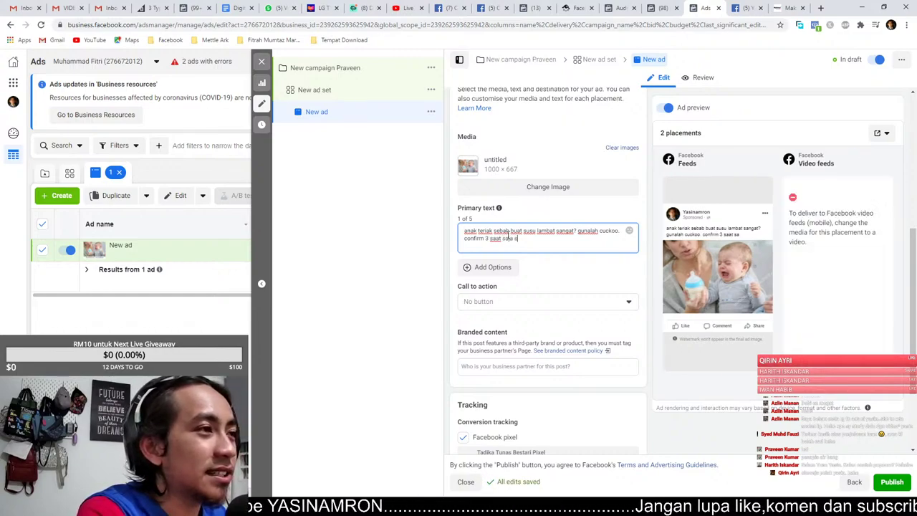
text(ja setel)
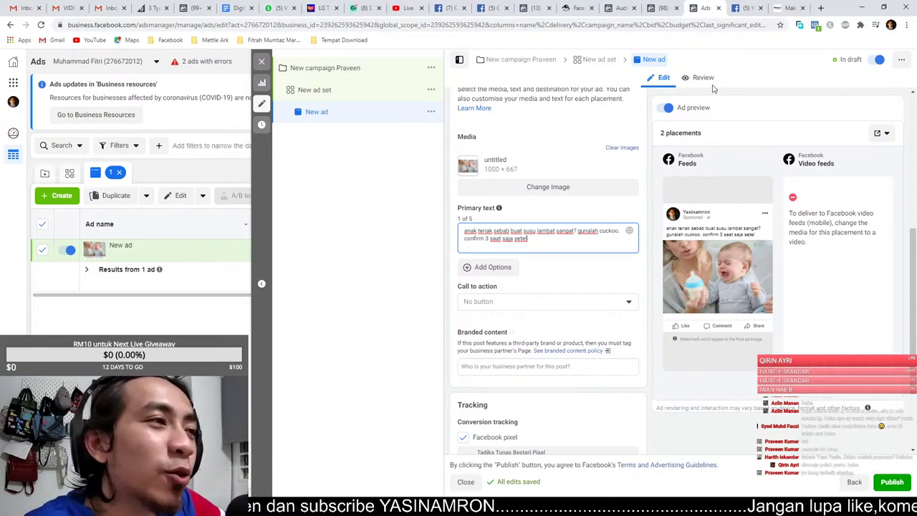
Return to the ad set and review its location, age, detailed targeting and exclusion settings.
click(310, 90)
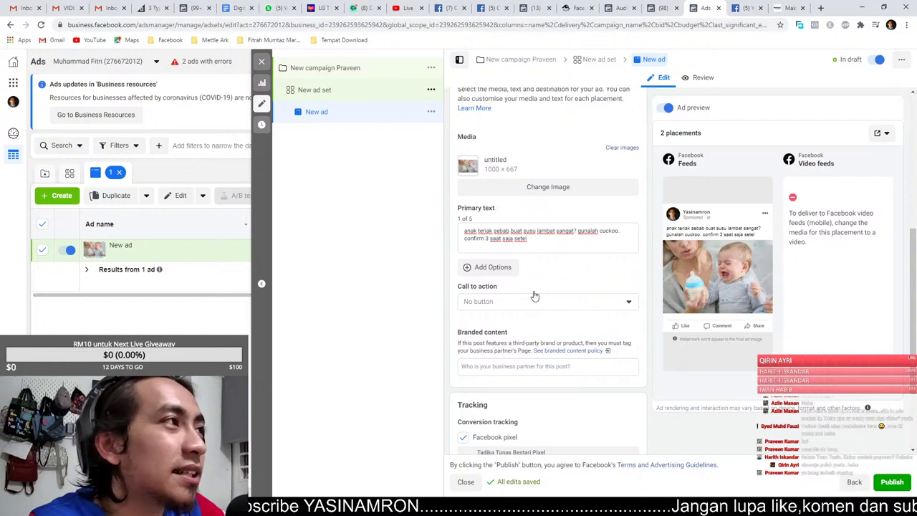
scroll(624, 327, down, 3)
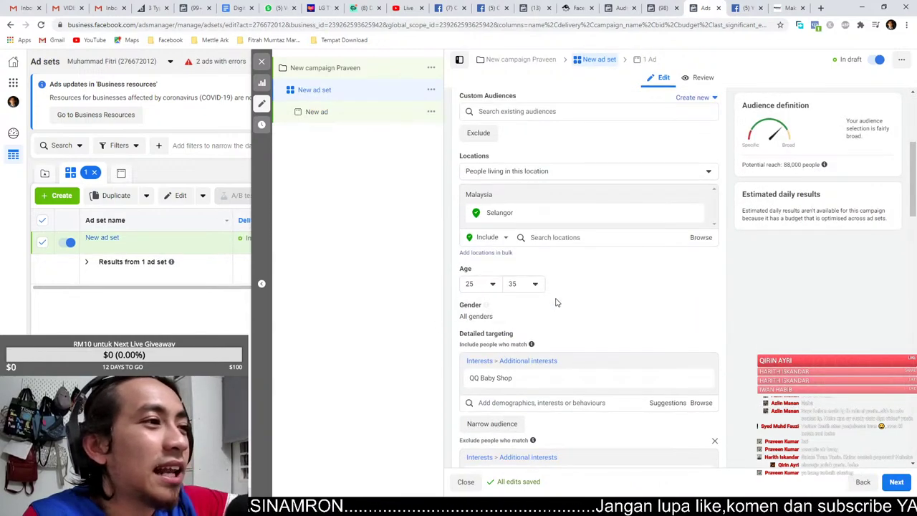
scroll(555, 301, down, 2)
scroll(493, 243, up, 1)
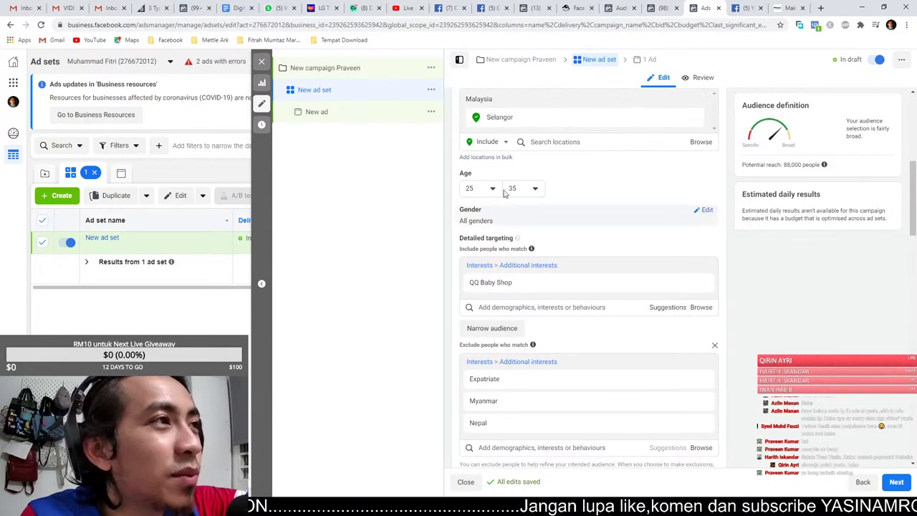
scroll(541, 292, down, 3)
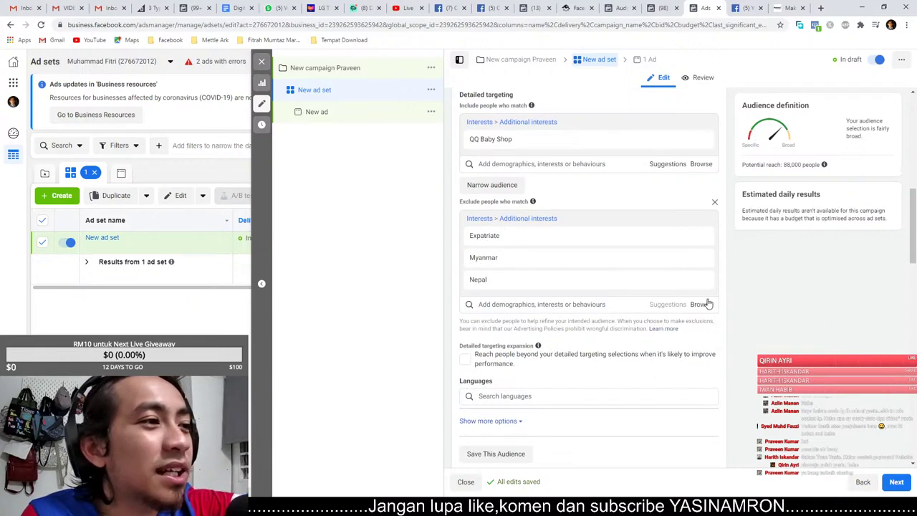
Switch to the Facebook Page's Posts insights to examine when the fans are online.
click(742, 12)
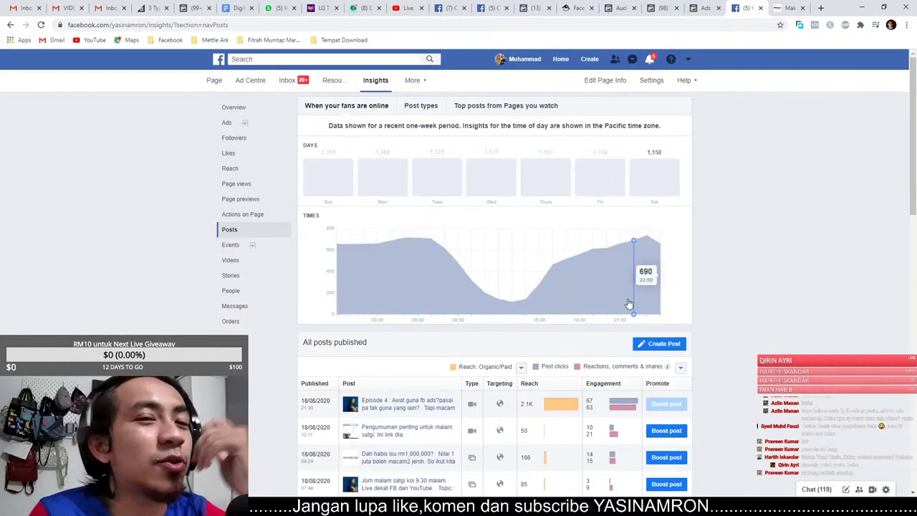
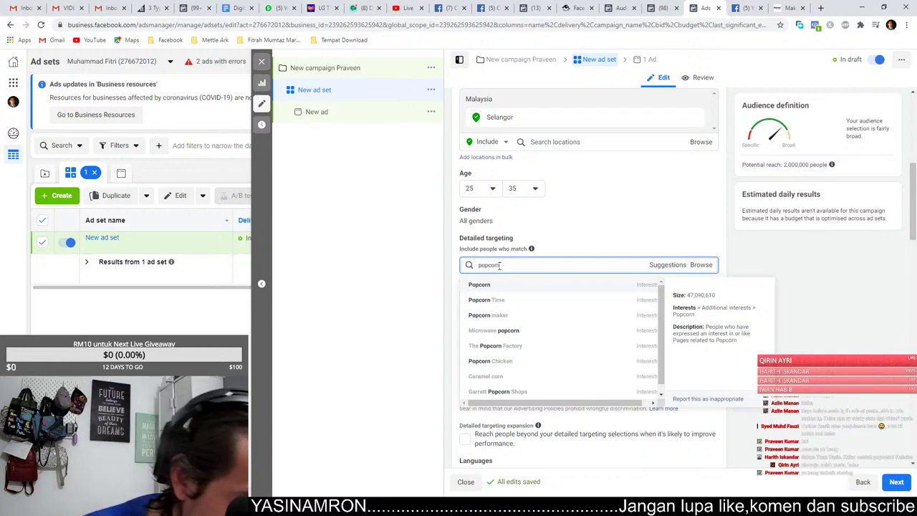
Replace the popcorn search in the ad set's detailed targeting with "netflix" and add the Netflix interest.
drag(508, 267, 463, 268)
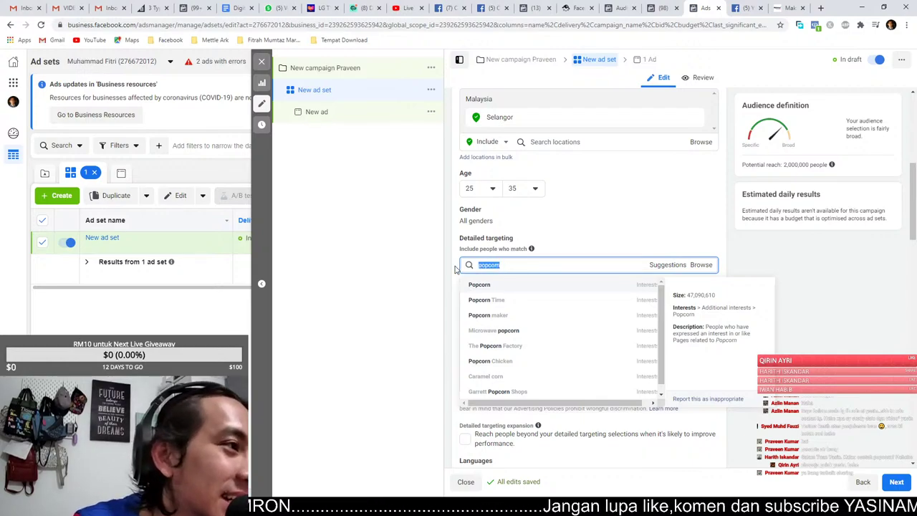
key(BackSpace)
text(ne)
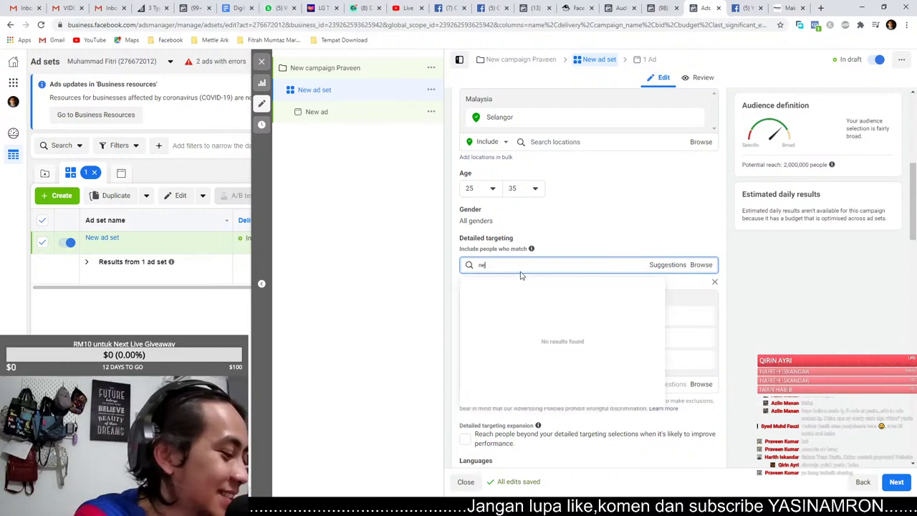
text(tflix)
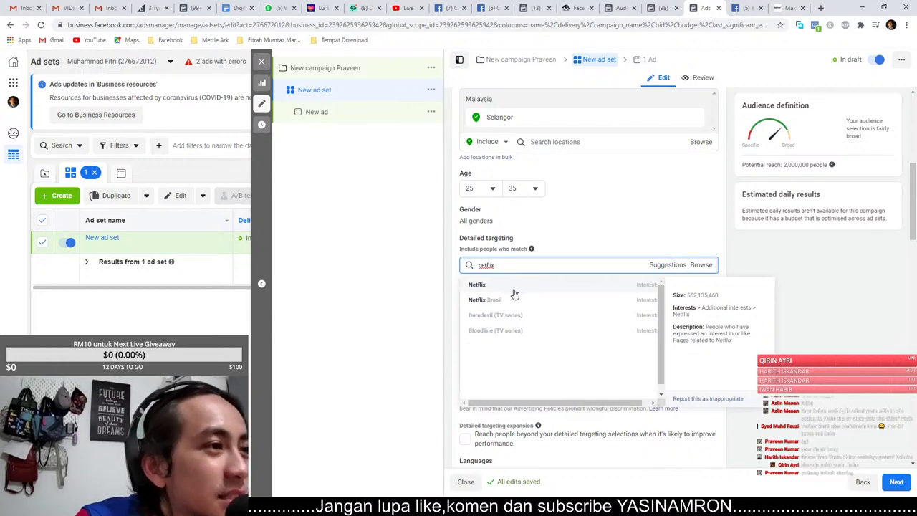
click(514, 289)
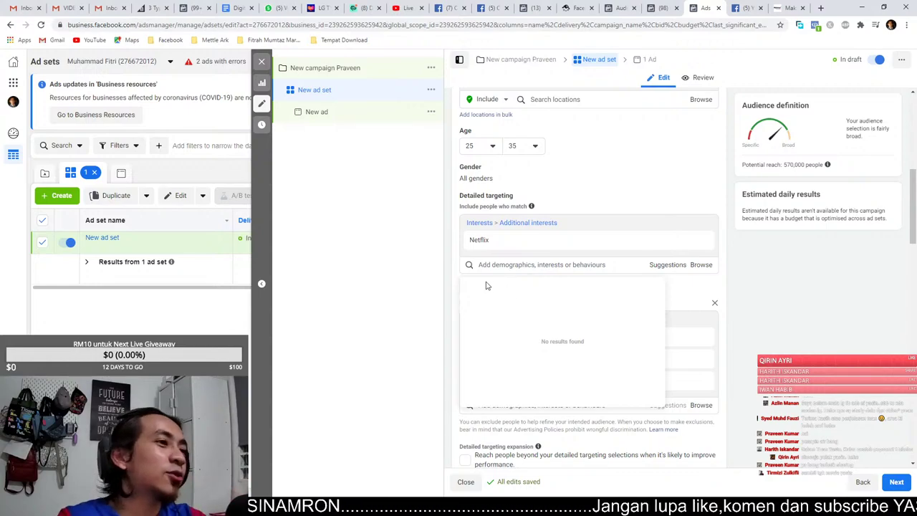
mouse_move(498, 248)
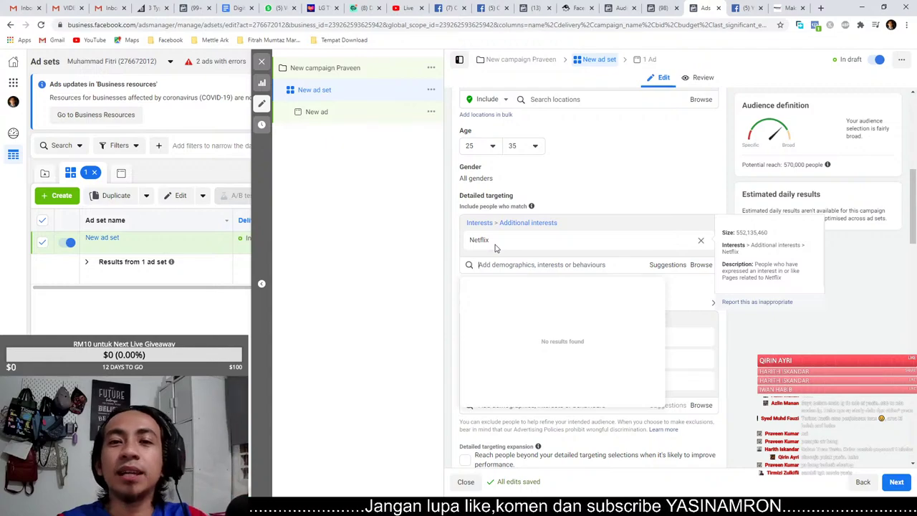
mouse_move(810, 166)
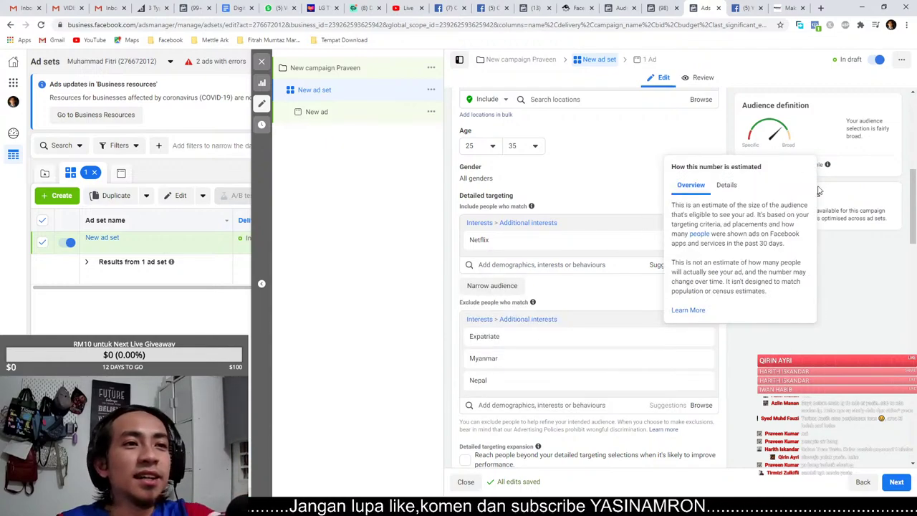
scroll(581, 190, up, 3)
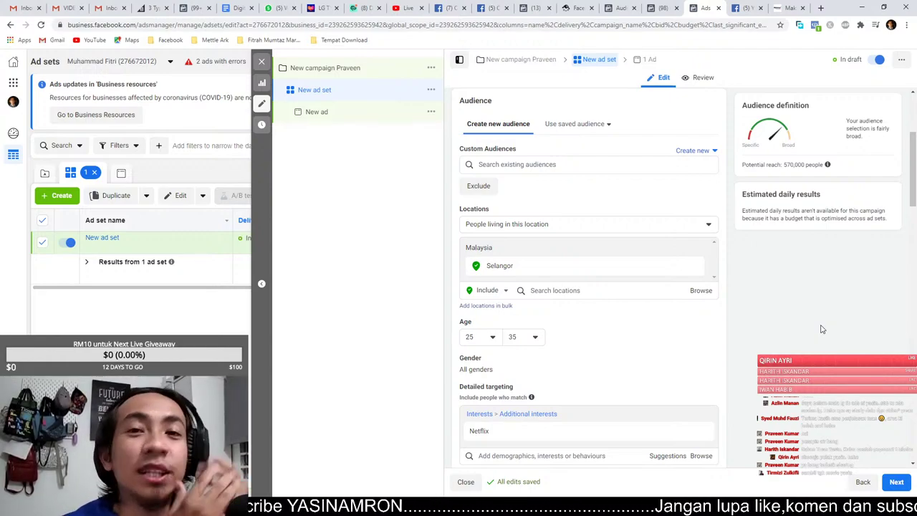
Open the new ad and review its ad setup, creative, call to action and tracking settings.
click(334, 115)
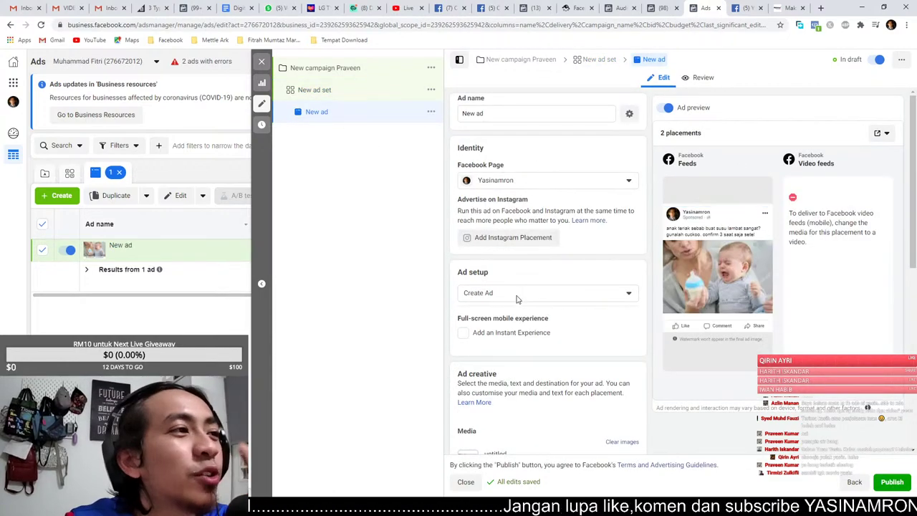
click(509, 294)
click(502, 314)
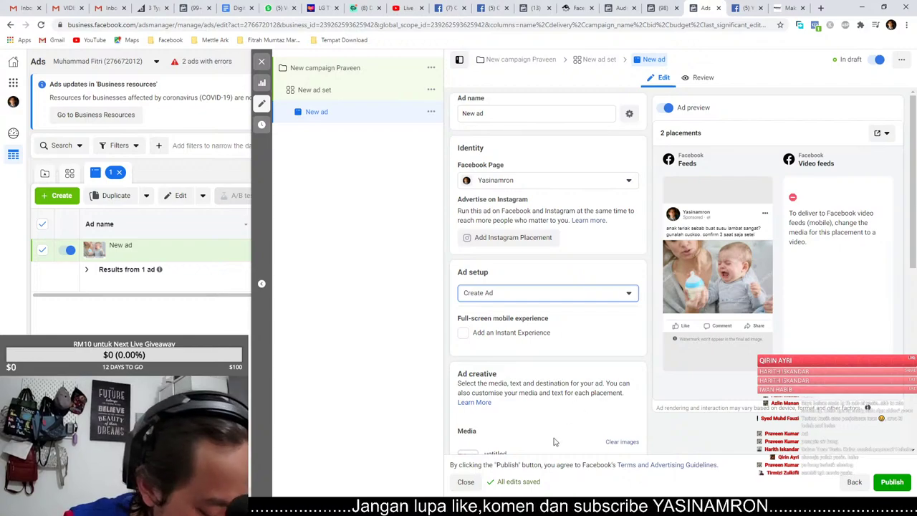
scroll(513, 327, down, 1)
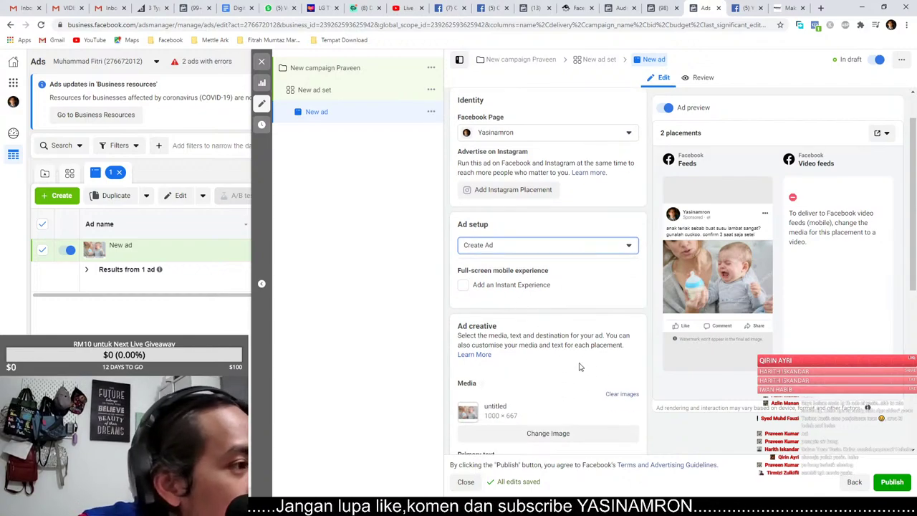
scroll(514, 195, up, 1)
scroll(523, 286, down, 3)
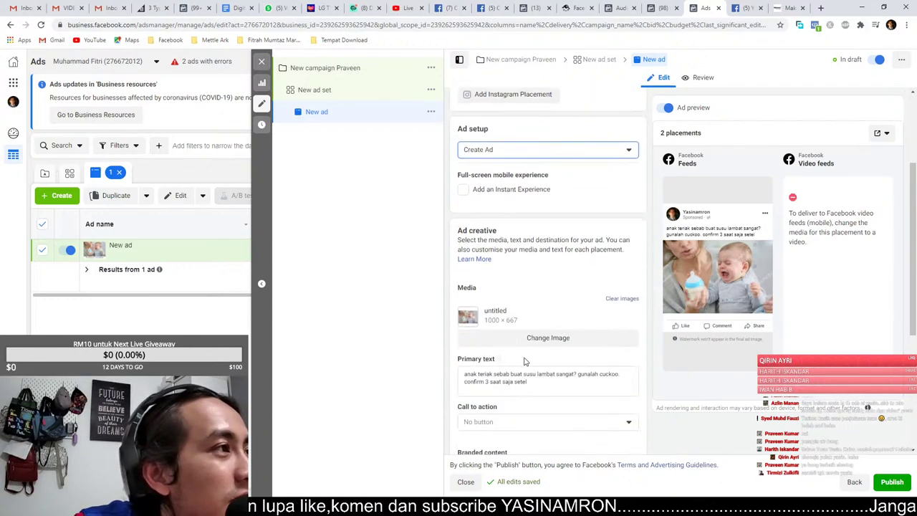
scroll(526, 362, down, 2)
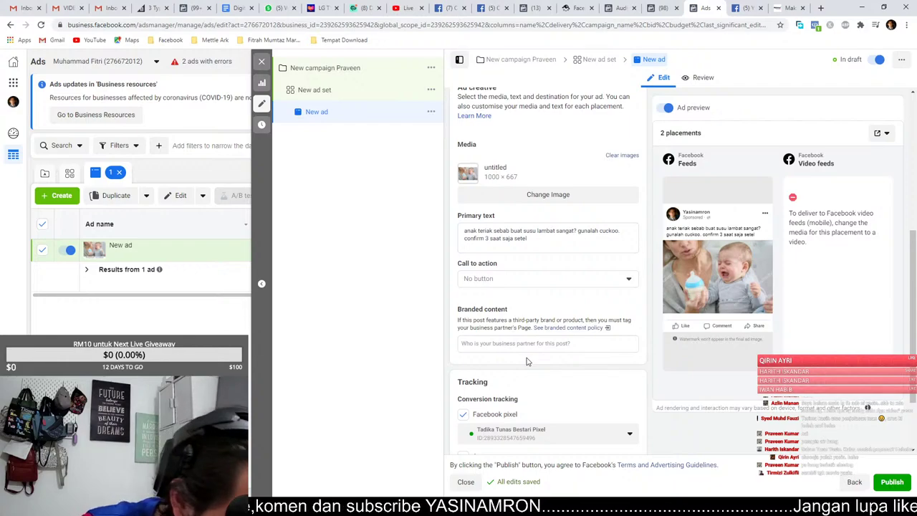
scroll(527, 362, down, 1)
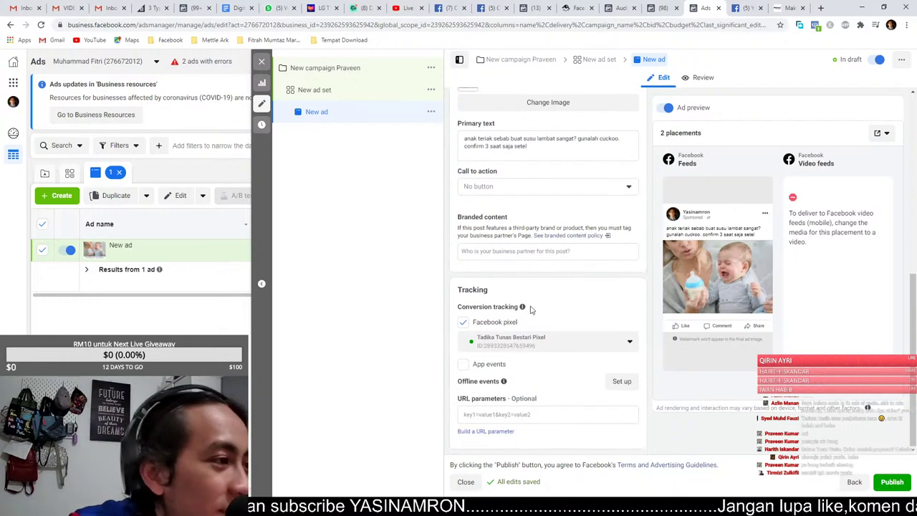
scroll(524, 303, up, 1)
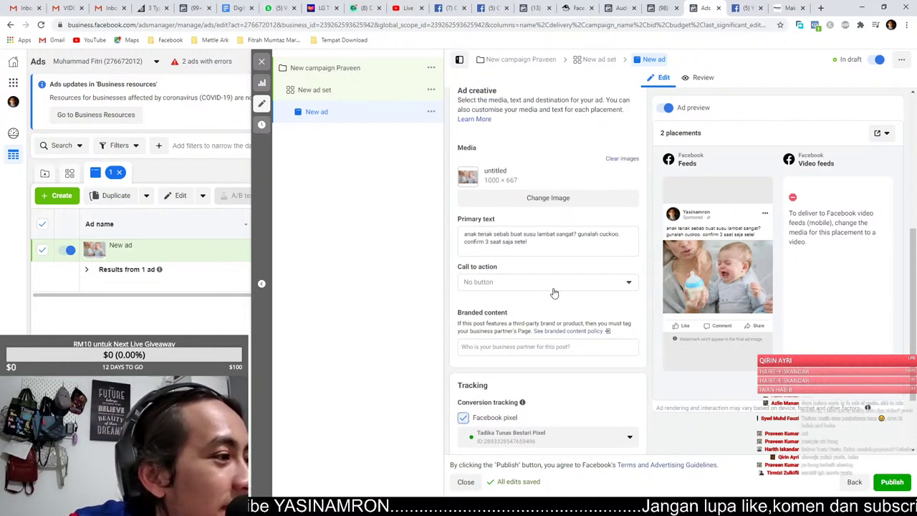
scroll(552, 294, up, 1)
Remove the ad's current image and clear its primary text.
click(622, 255)
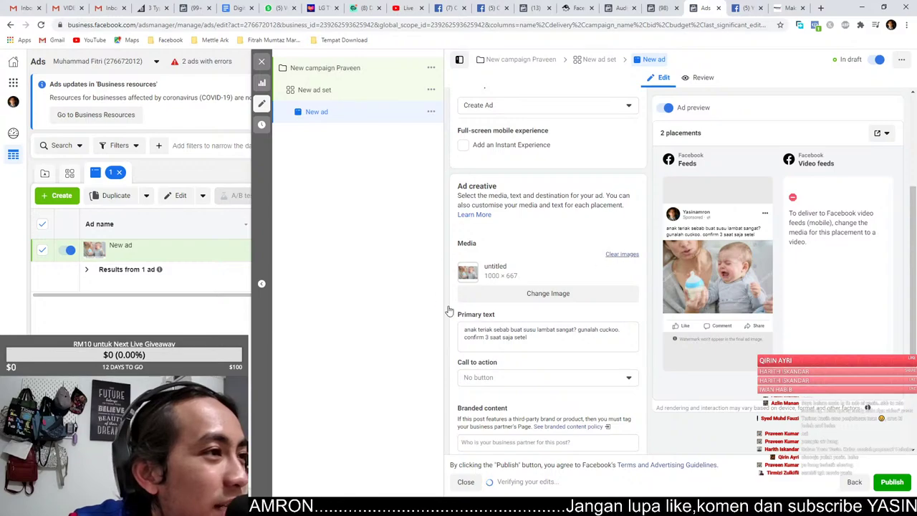
click(464, 360)
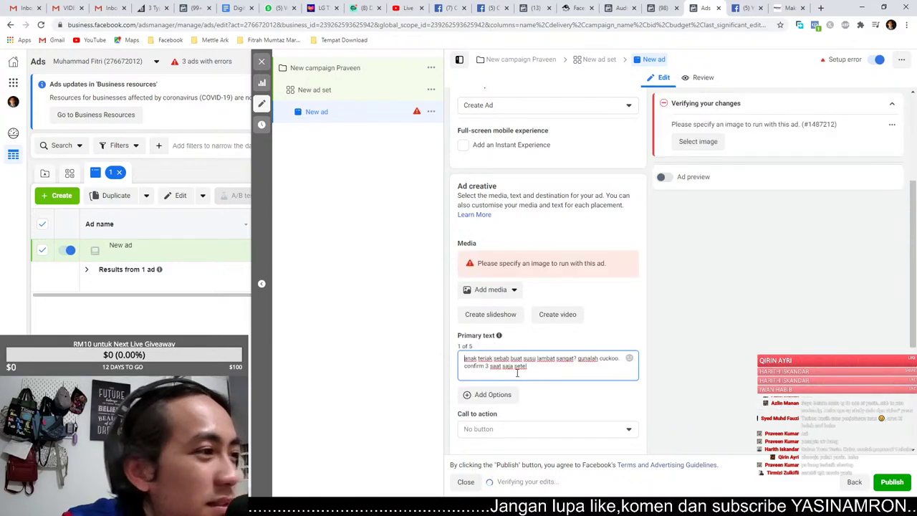
key(ctrl+a)
key(BackSpace)
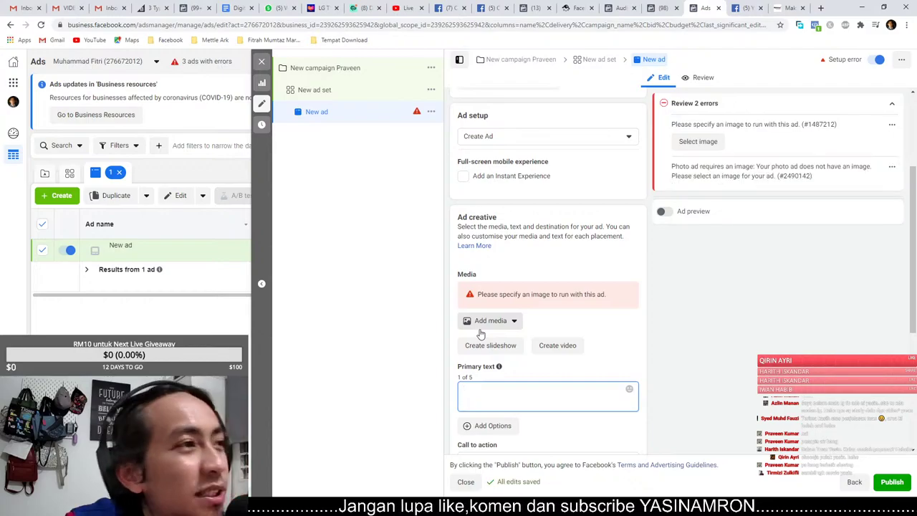
Open Netflix in a new browser tab and enter the first viewer profile.
click(821, 8)
text(net)
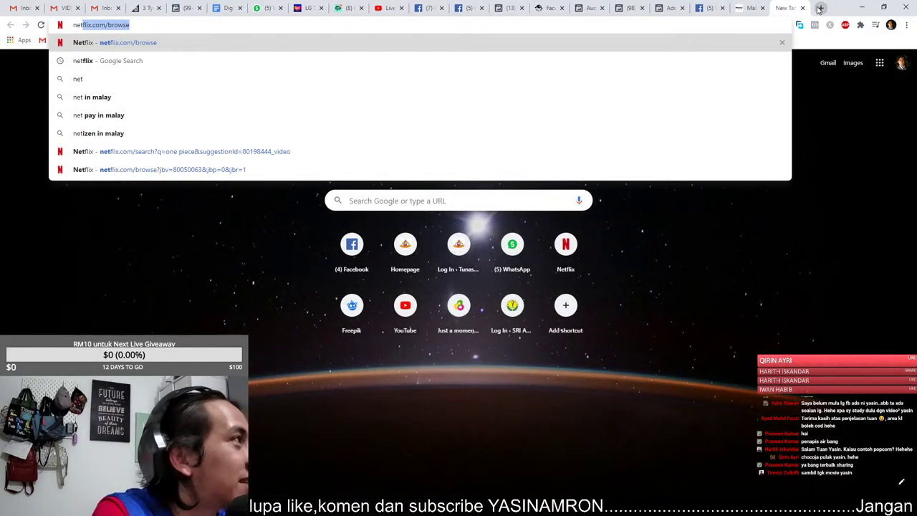
key(Return)
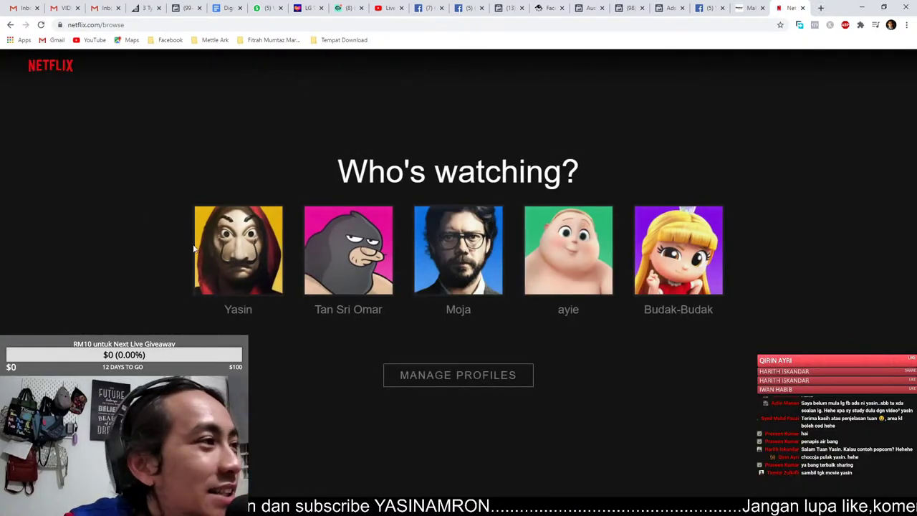
click(225, 264)
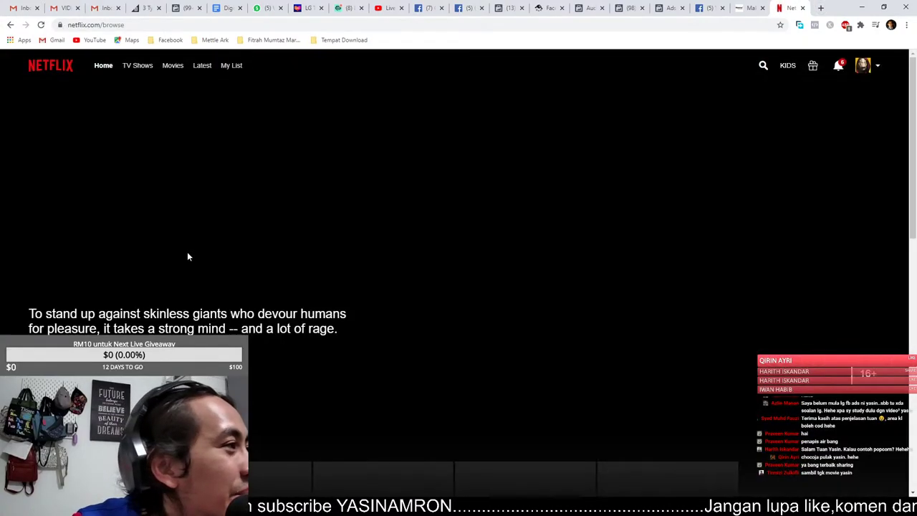
Browse the Netflix home page's rows of movies and series for ad ideas, and close Netflix to return to the ad.
scroll(254, 400, down, 8)
scroll(255, 401, up, 3)
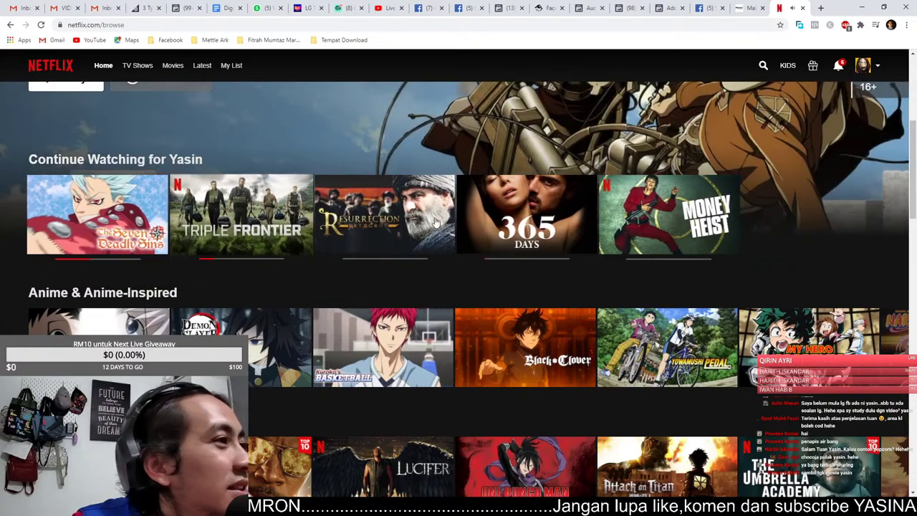
mouse_move(651, 249)
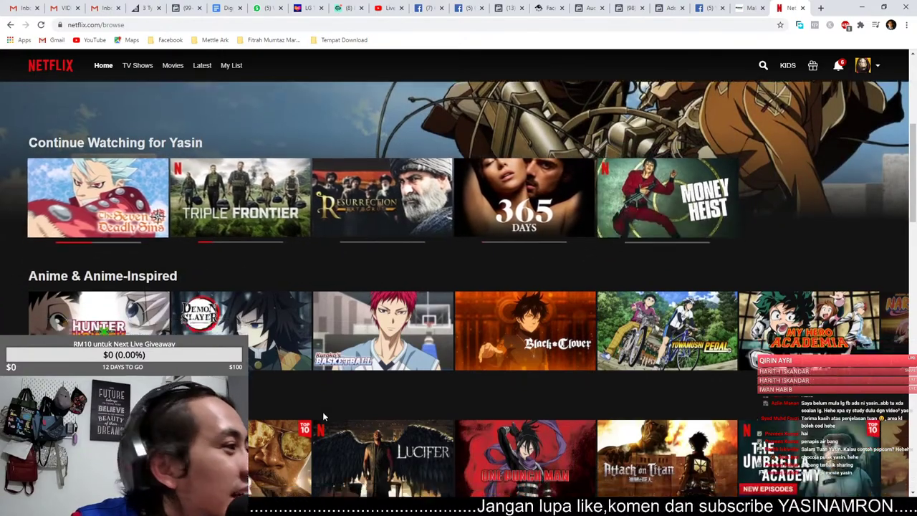
scroll(322, 412, down, 6)
scroll(321, 416, down, 7)
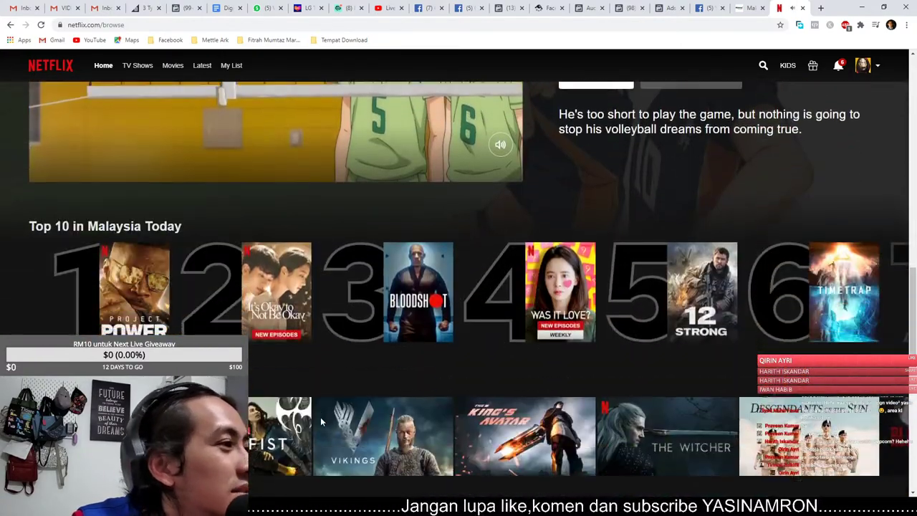
scroll(262, 377, down, 5)
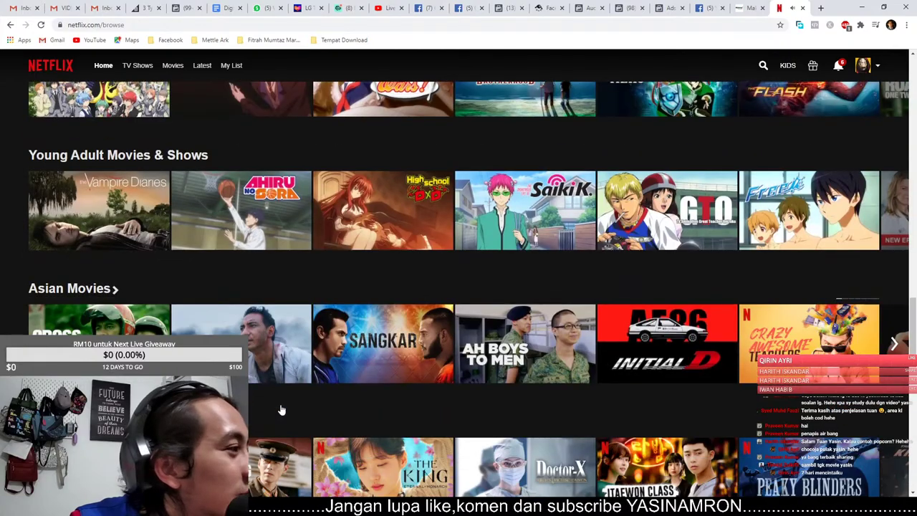
mouse_move(251, 396)
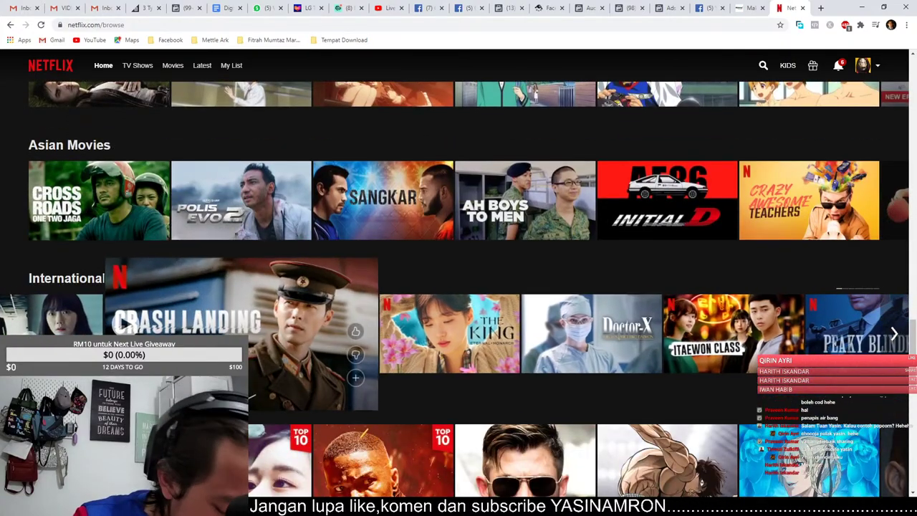
scroll(251, 397, down, 2)
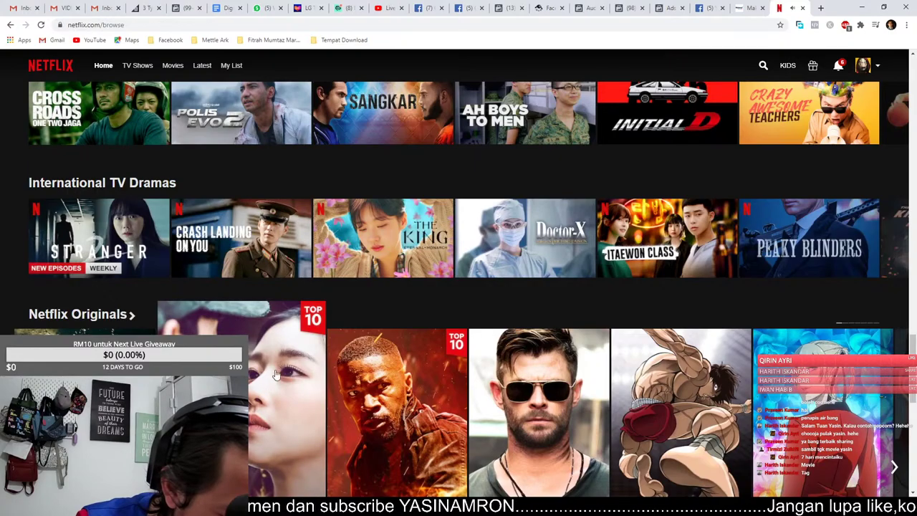
scroll(531, 407, down, 3)
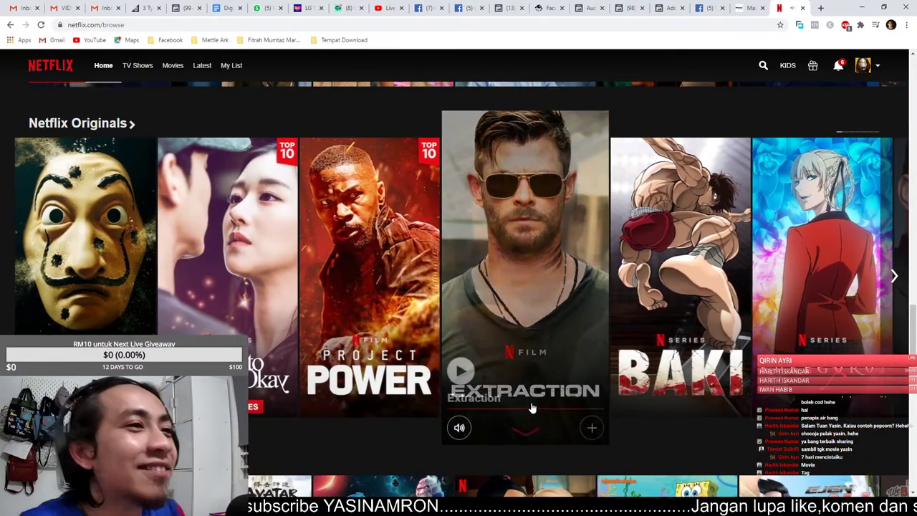
scroll(531, 407, down, 4)
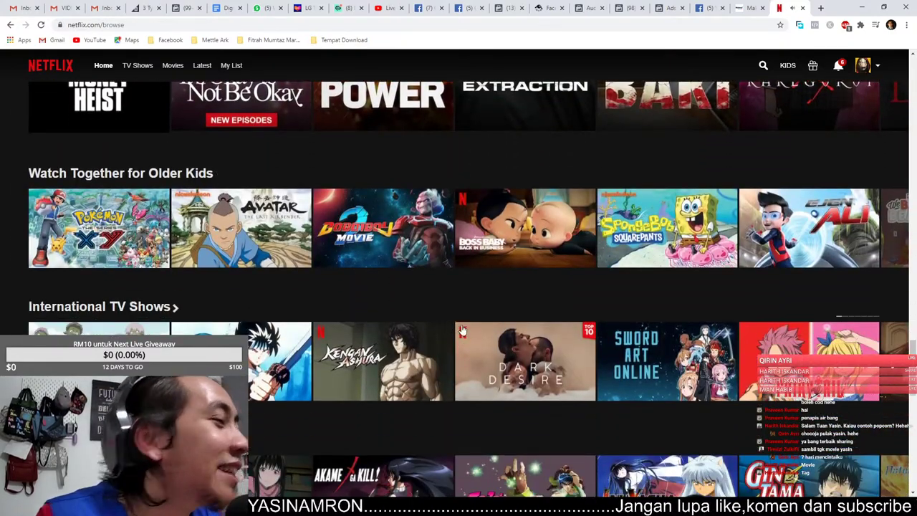
mouse_move(470, 383)
scroll(470, 383, down, 5)
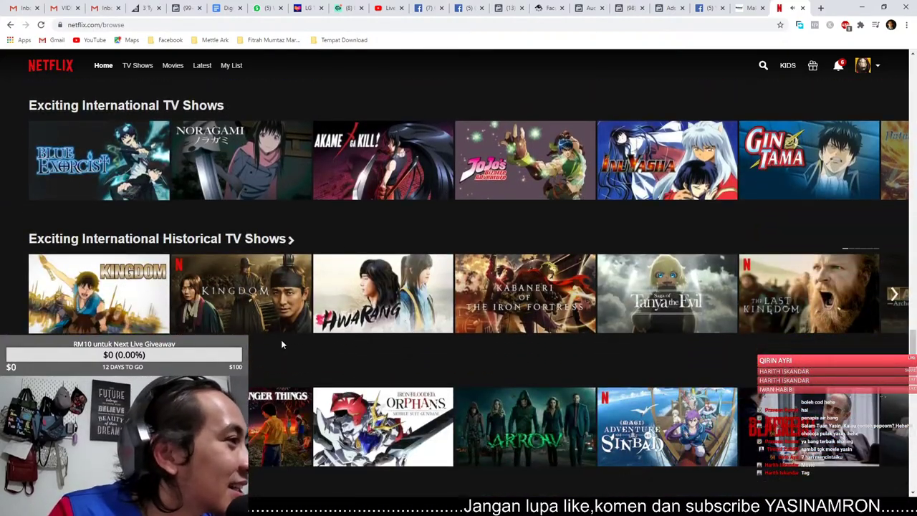
scroll(280, 339, down, 5)
scroll(529, 320, up, 4)
scroll(529, 321, up, 4)
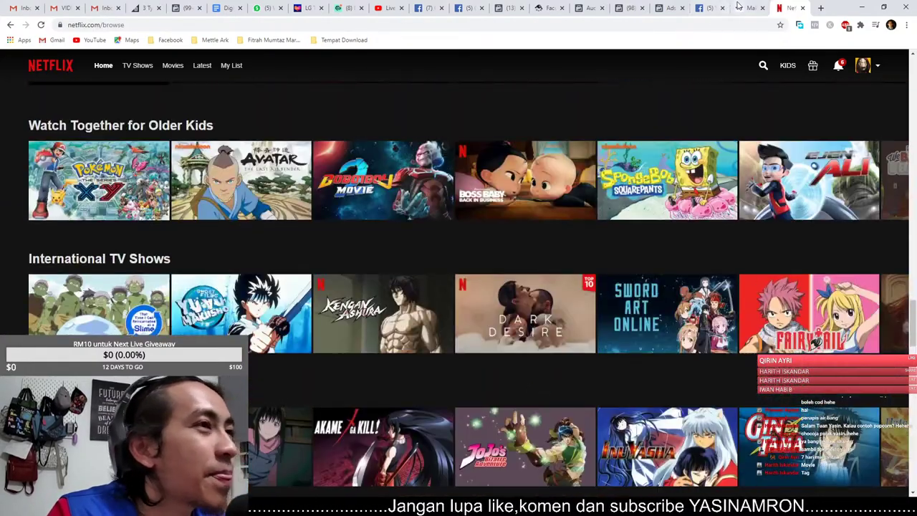
click(803, 8)
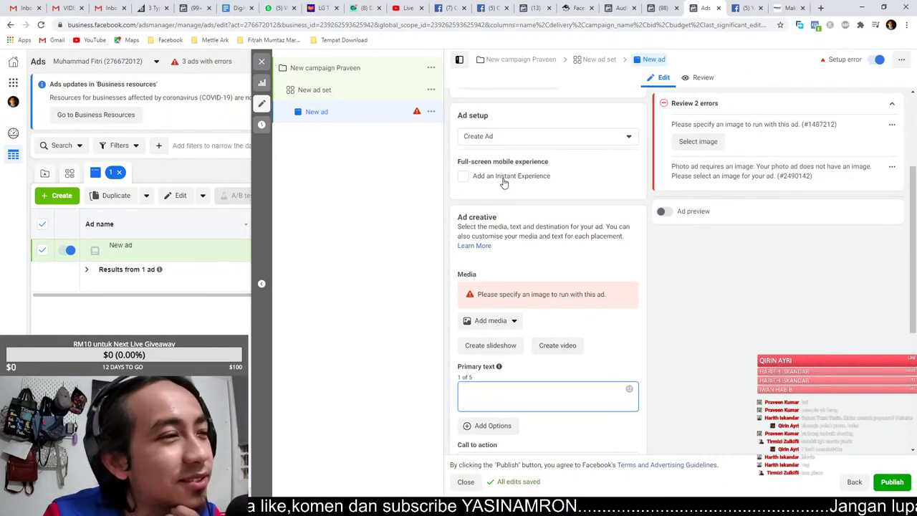
Start adding an image to the ad's media and switch the image source to stock photos.
scroll(516, 286, up, 1)
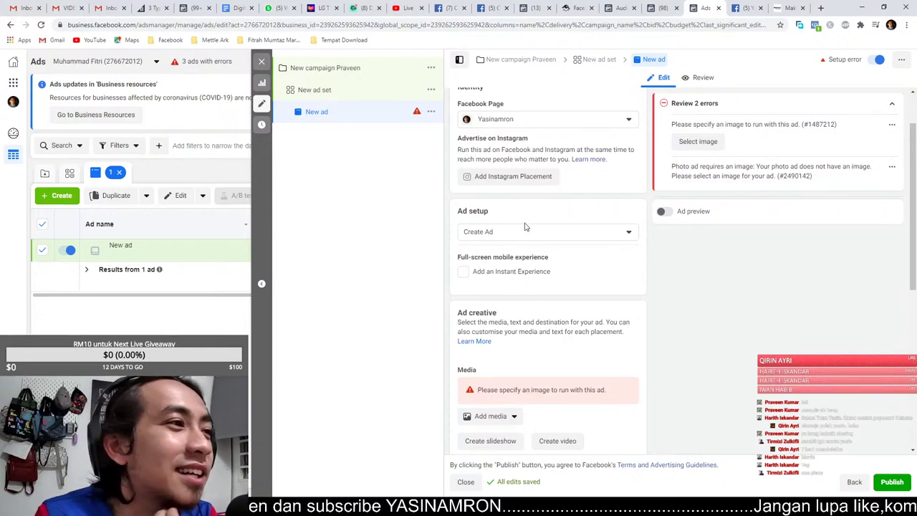
scroll(634, 383, down, 4)
click(469, 297)
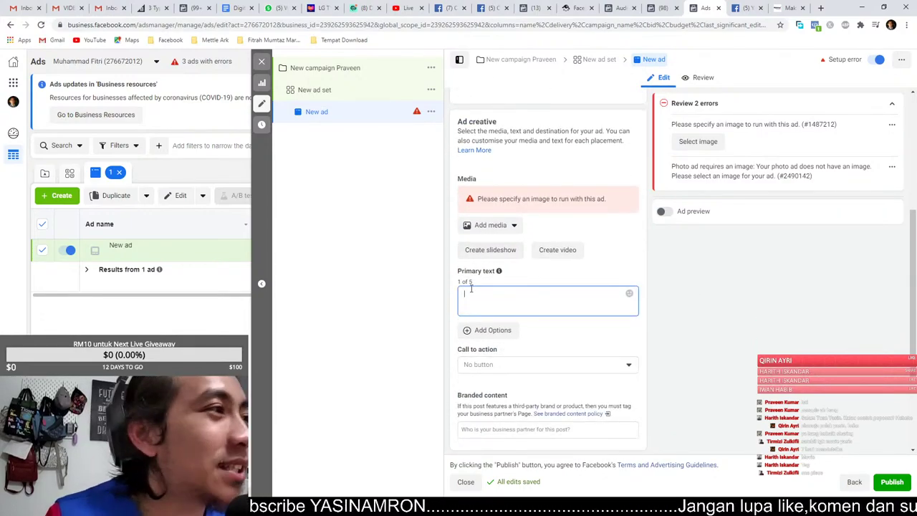
click(495, 225)
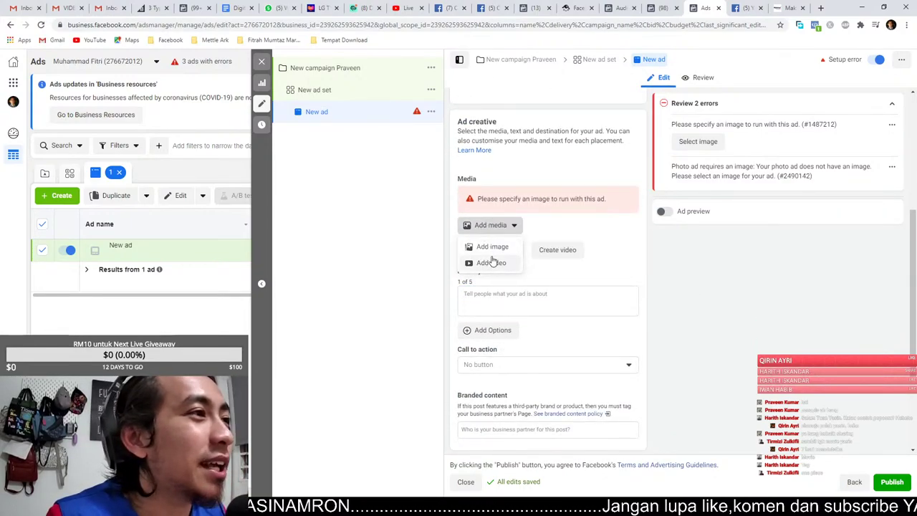
click(487, 246)
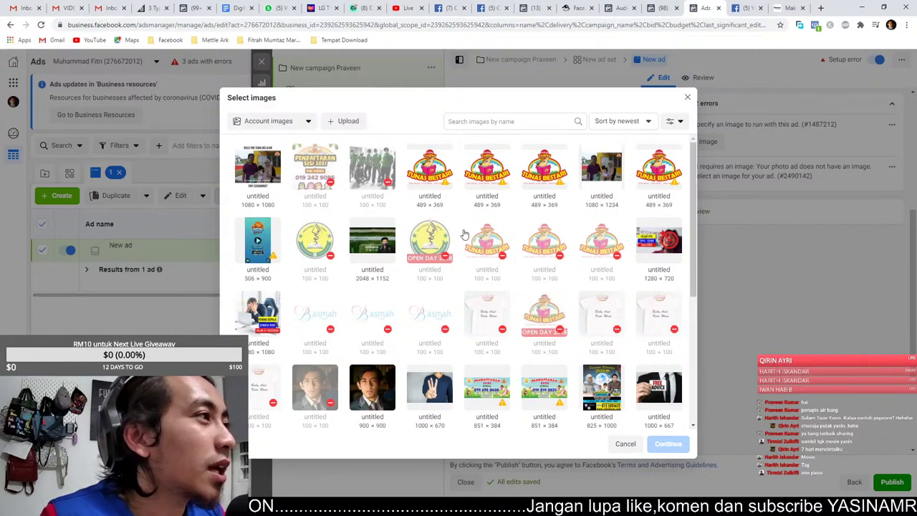
click(287, 123)
click(294, 175)
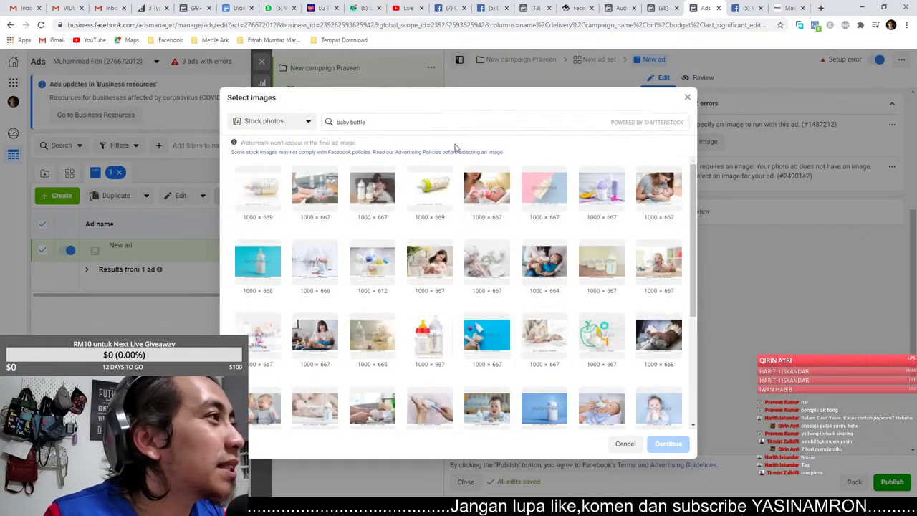
Search the stock photos for "one piece" and look through the results.
click(385, 122)
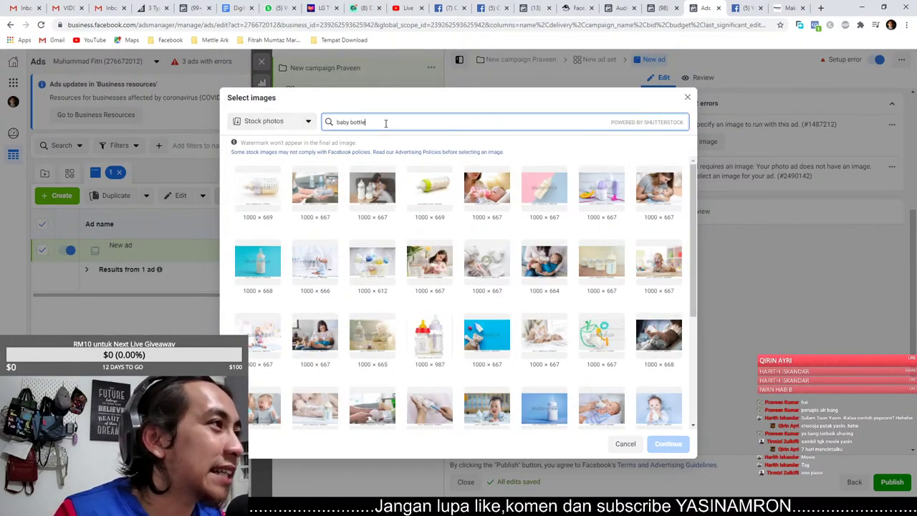
drag(385, 122, 328, 123)
text(one piece)
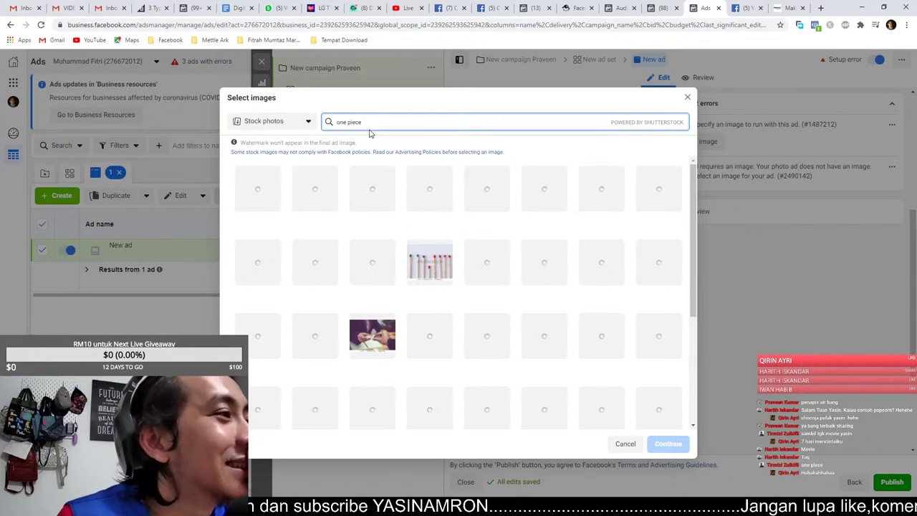
scroll(256, 369, down, 3)
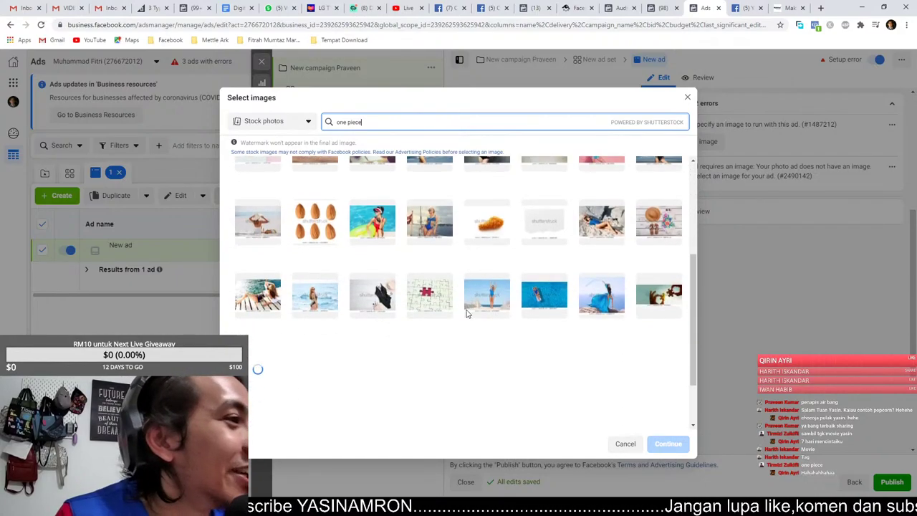
scroll(457, 327, up, 3)
Clear the stock photo search and search for "triple" instead.
triple_click(367, 121)
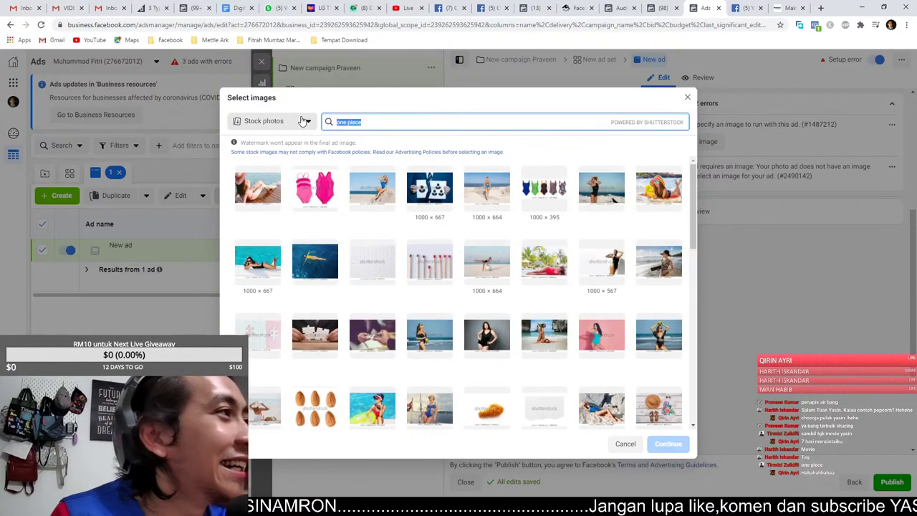
key(BackSpace)
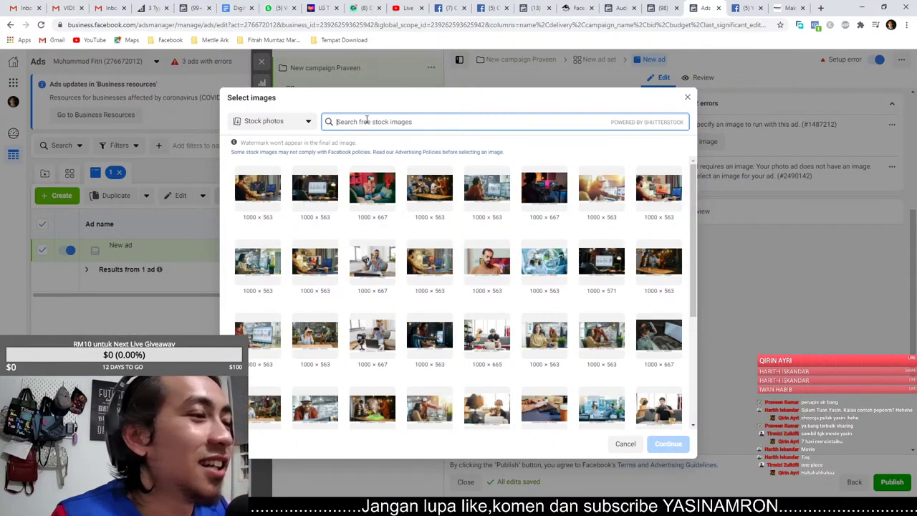
text(i)
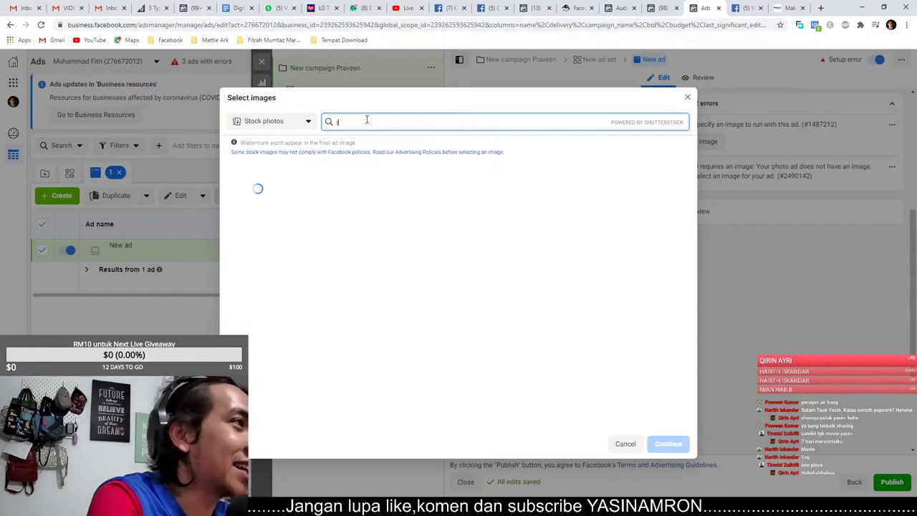
key(BackSpace)
text(j)
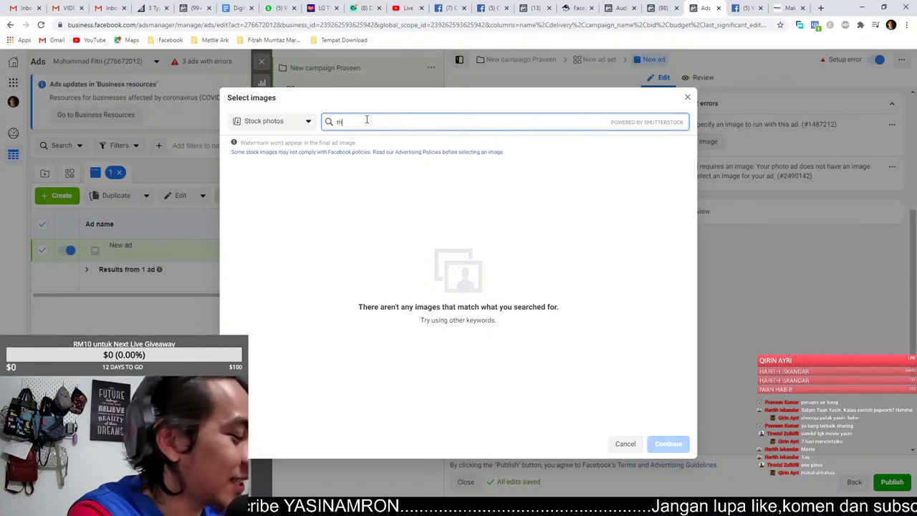
key(BackSpace)
key(BackSpace)
text(t)
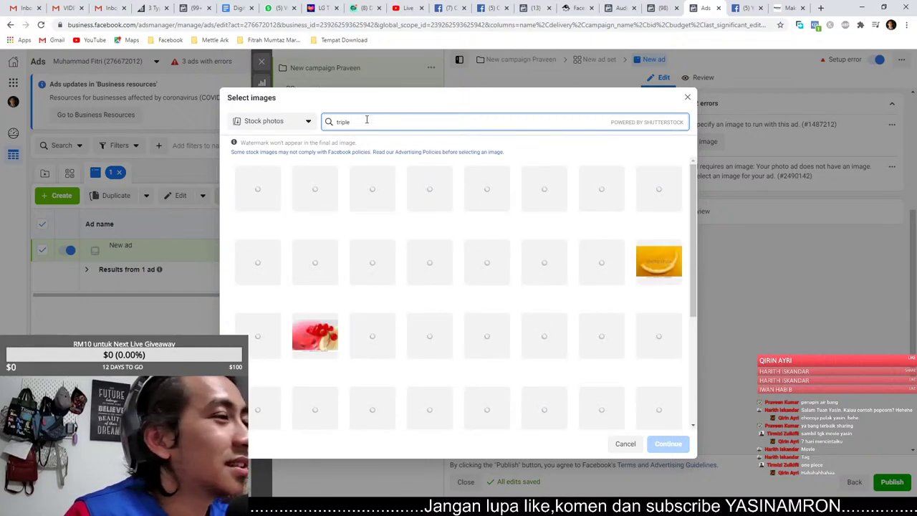
Search the stock photos for "jumanji" and look through the results.
double_click(366, 120)
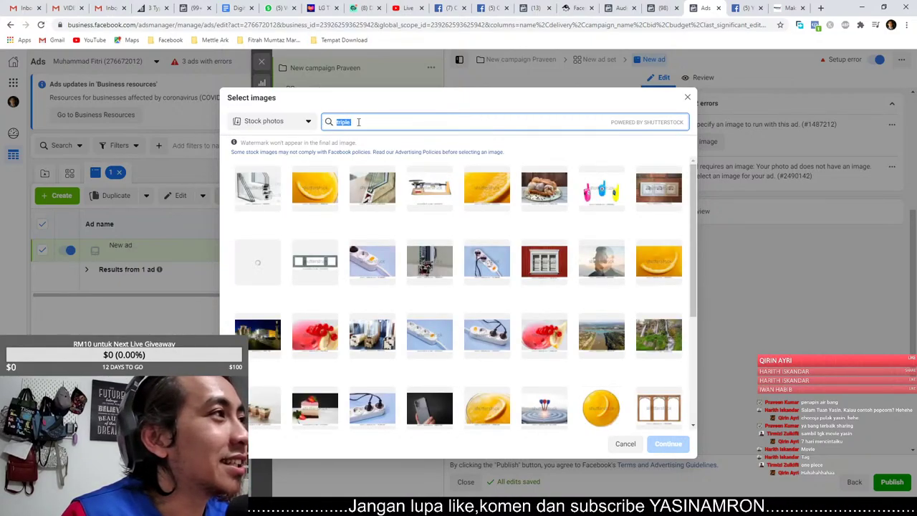
text(ium)
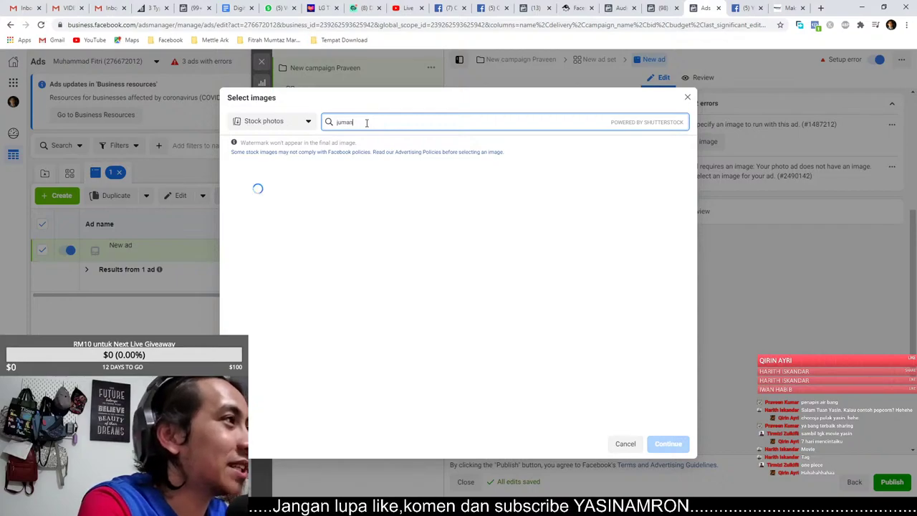
double_click(367, 122)
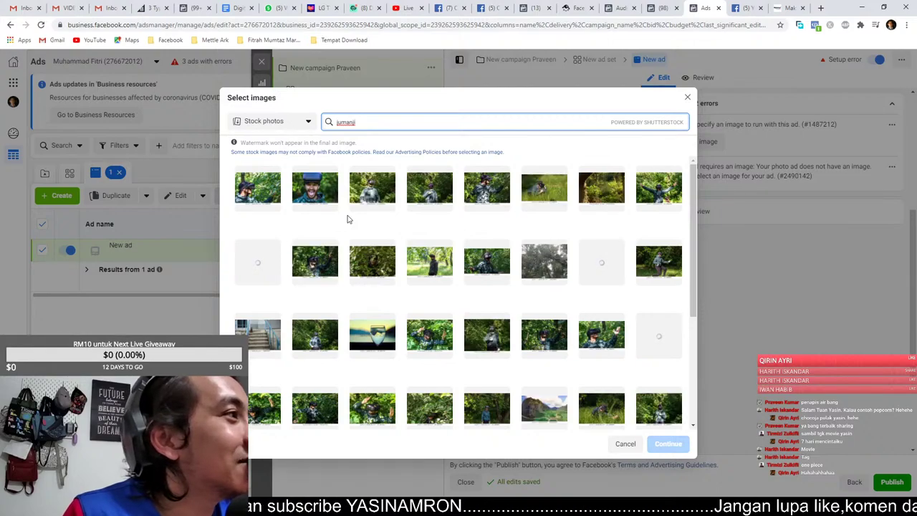
scroll(504, 358, down, 3)
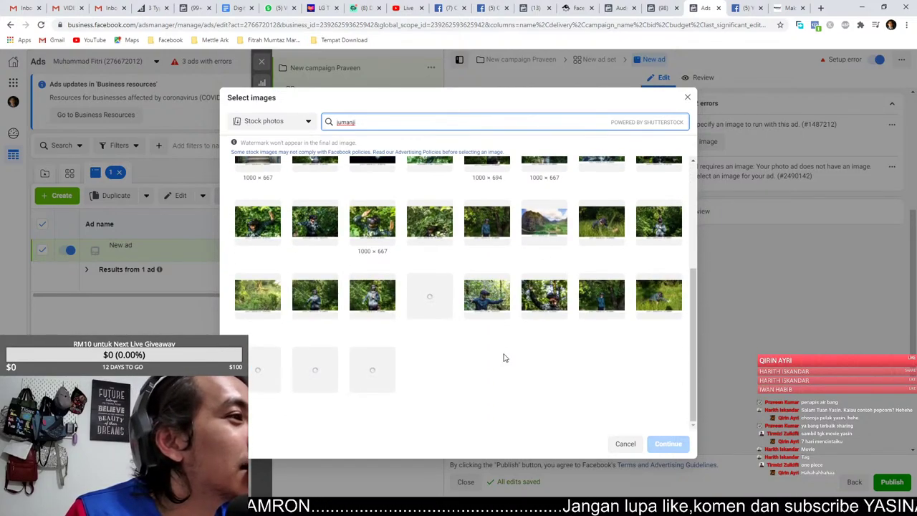
scroll(504, 358, up, 3)
Search the stock photos for "popcorn" and add the striped popcorn box photo on a black background to the ad.
drag(378, 121, 313, 122)
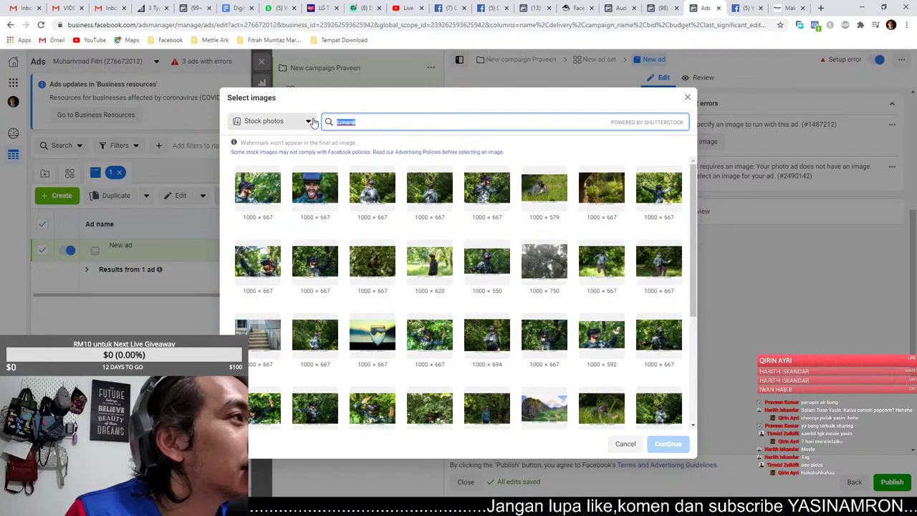
key(BackSpace)
text(pop)
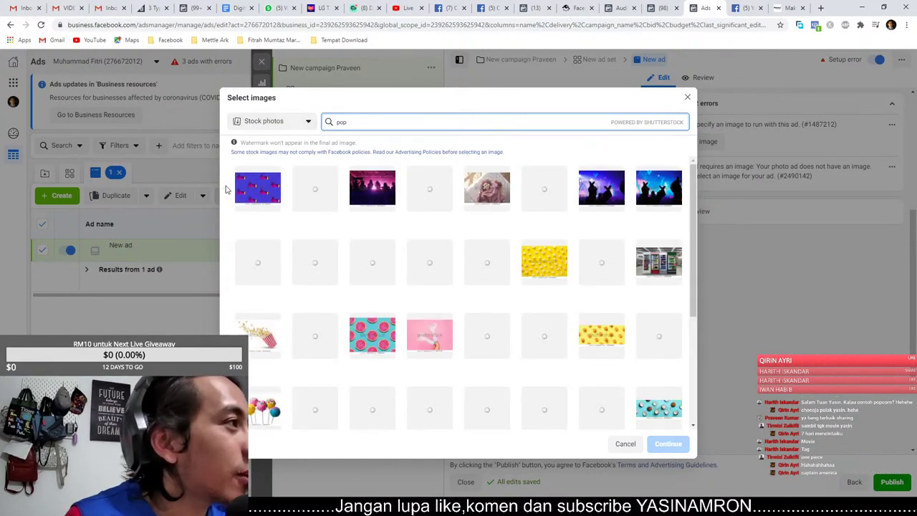
text(c)
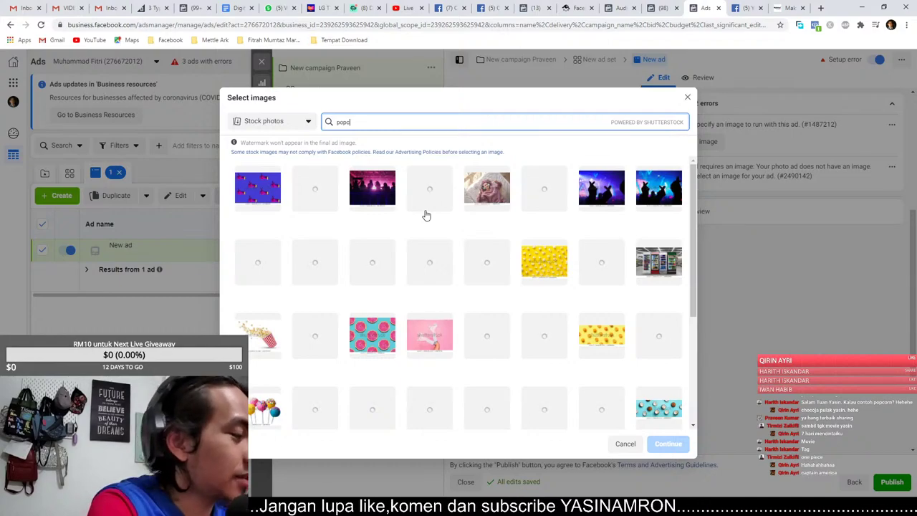
text(orn)
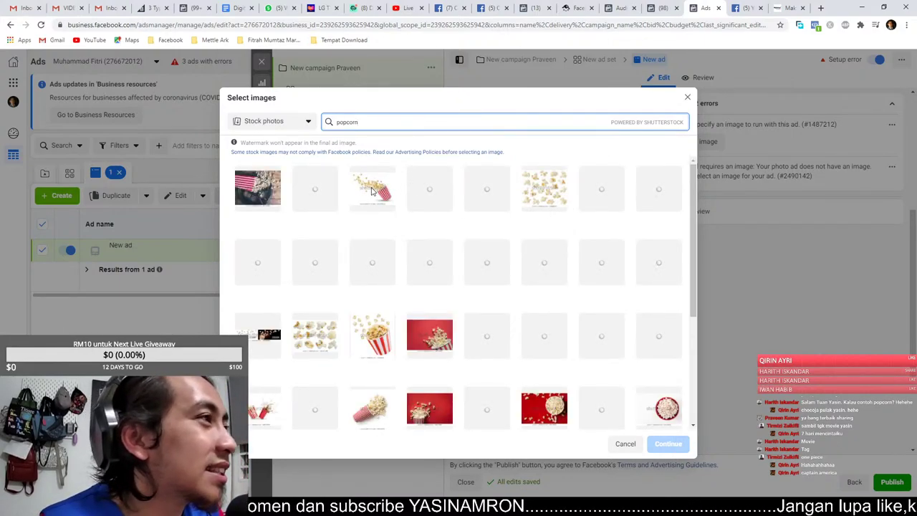
click(372, 191)
click(615, 207)
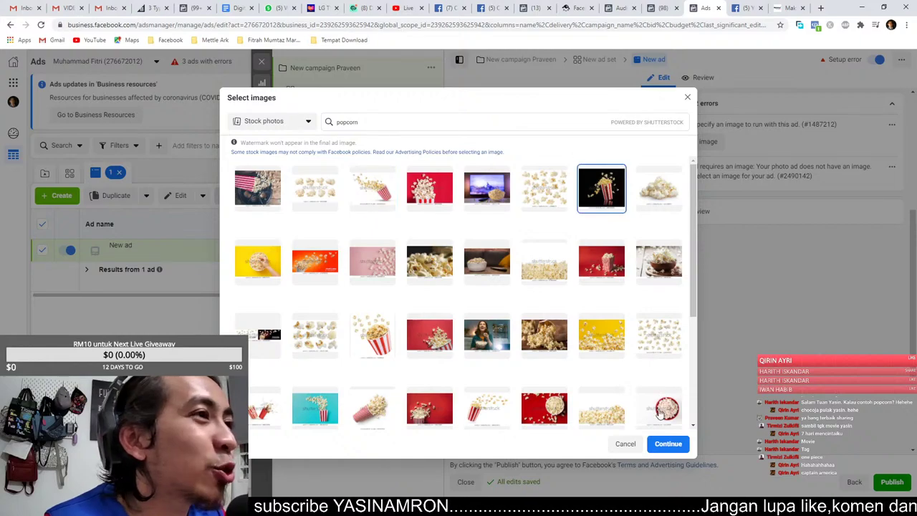
click(668, 444)
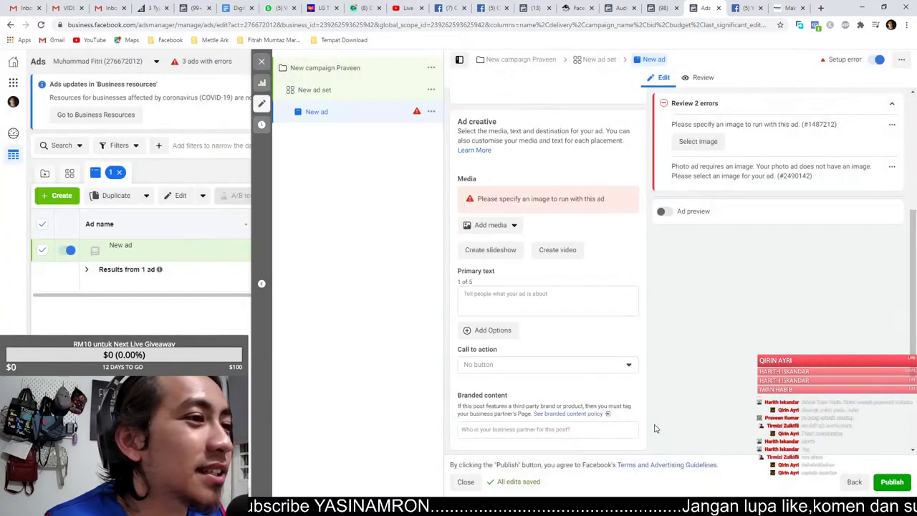
click(508, 297)
click(503, 238)
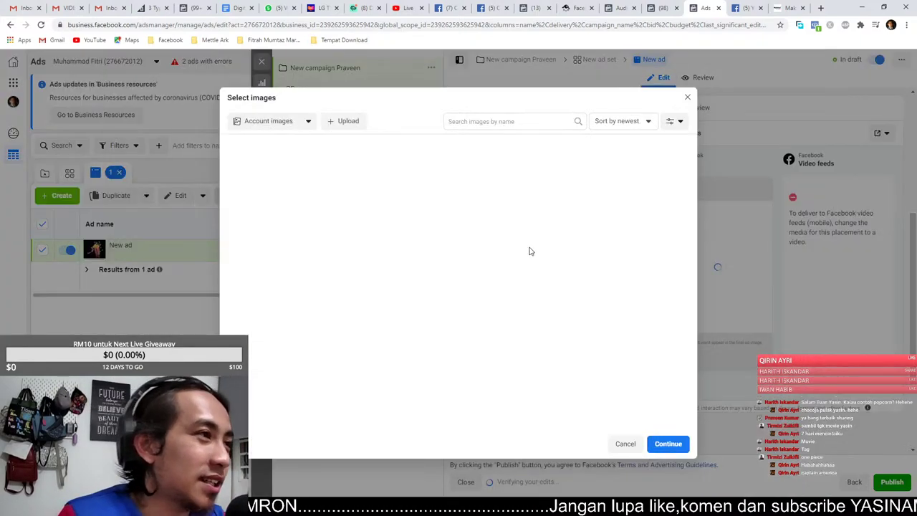
click(688, 96)
Start the ad's primary text with "Kaan best kalau makan popcorn", the popcorn seller's first name, and "sambil tengok netflix.".
click(537, 274)
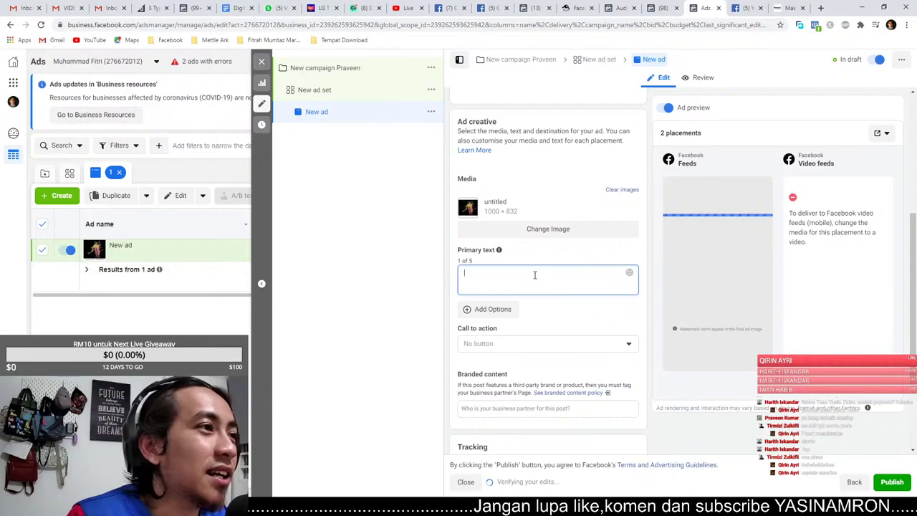
text(A)
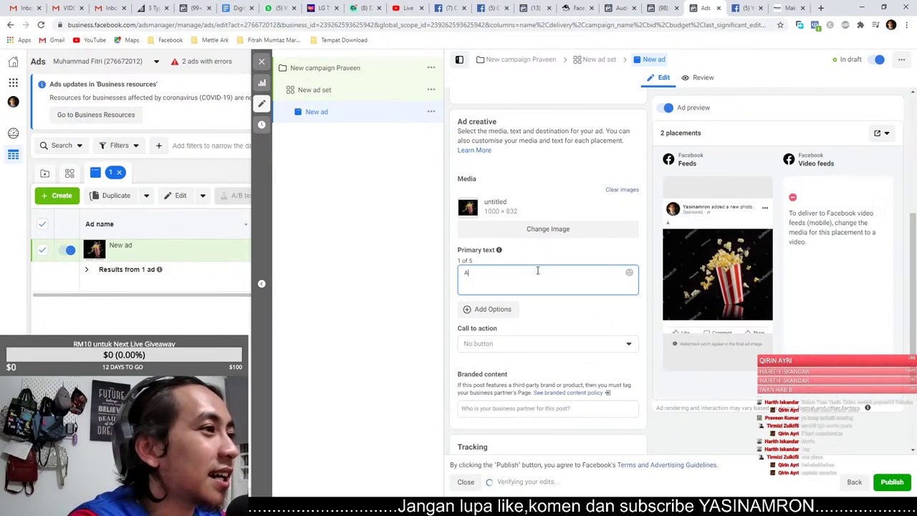
key(BackSpace)
text(Ka)
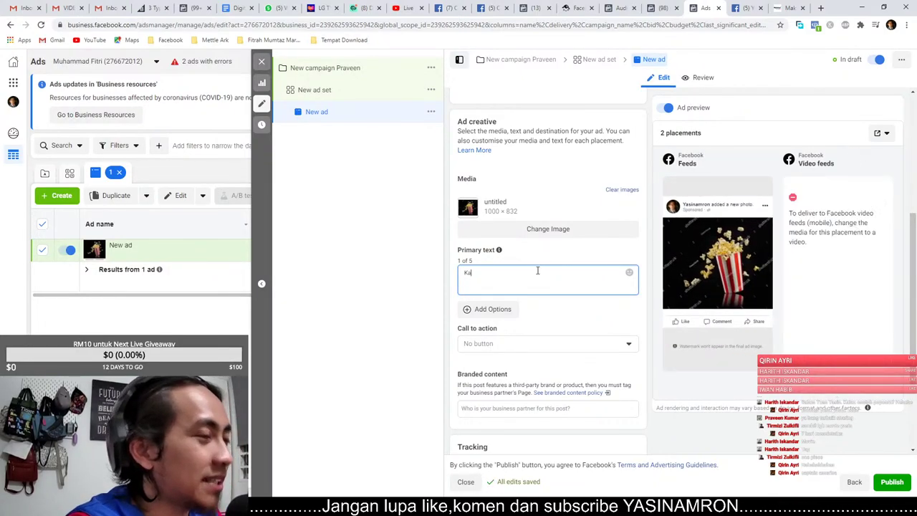
text(an best kalau)
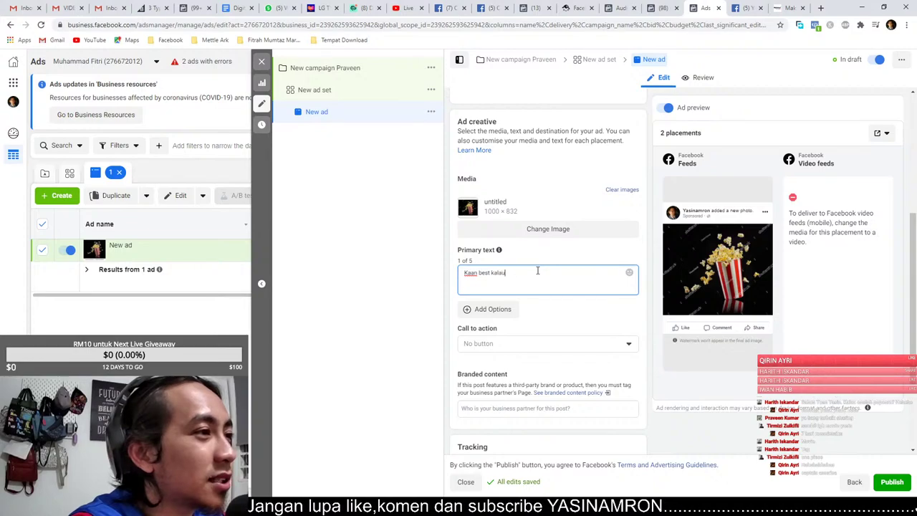
text( makan popcor)
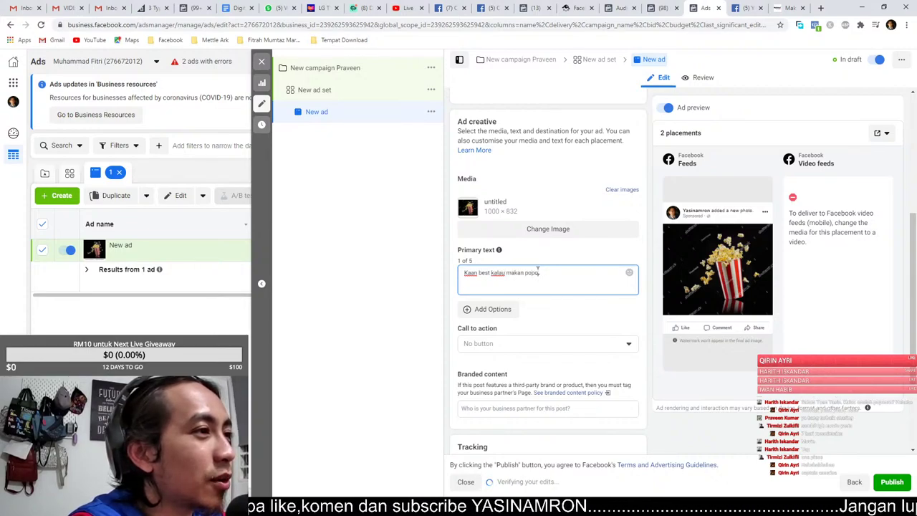
text(n ha)
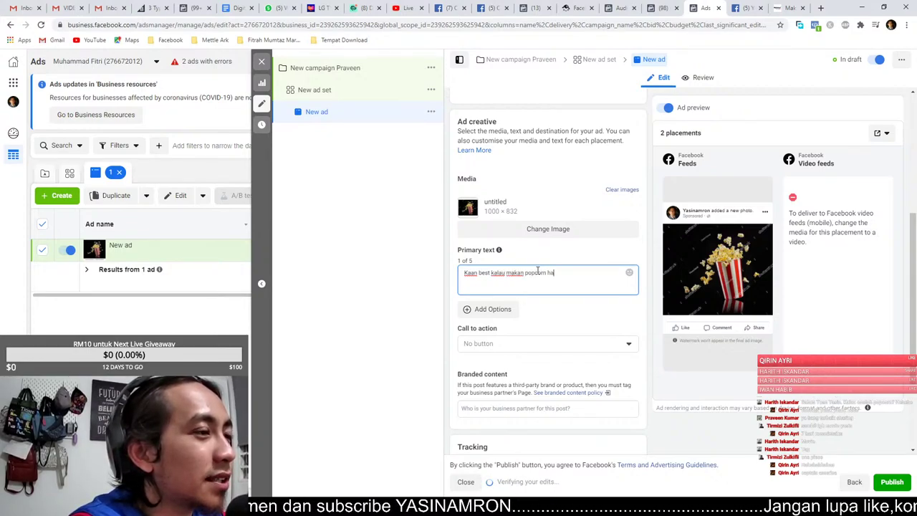
text(rith sam)
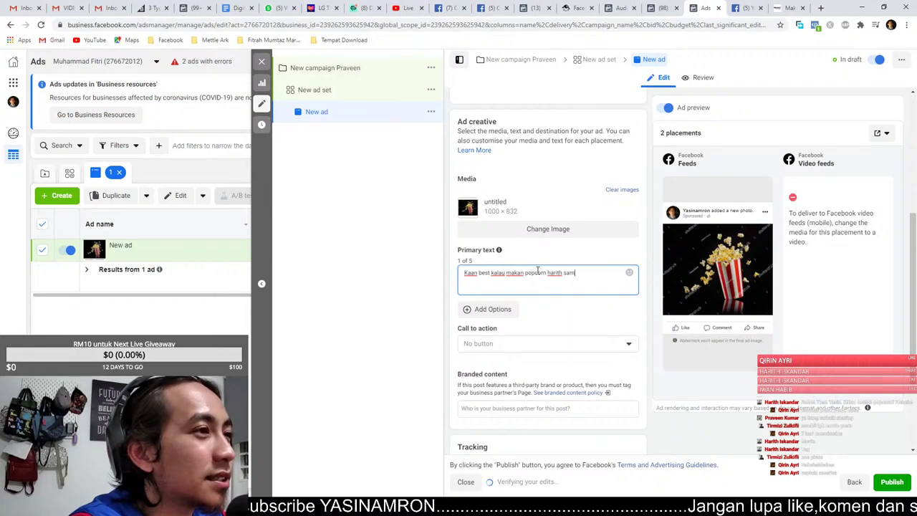
text(bil tengo)
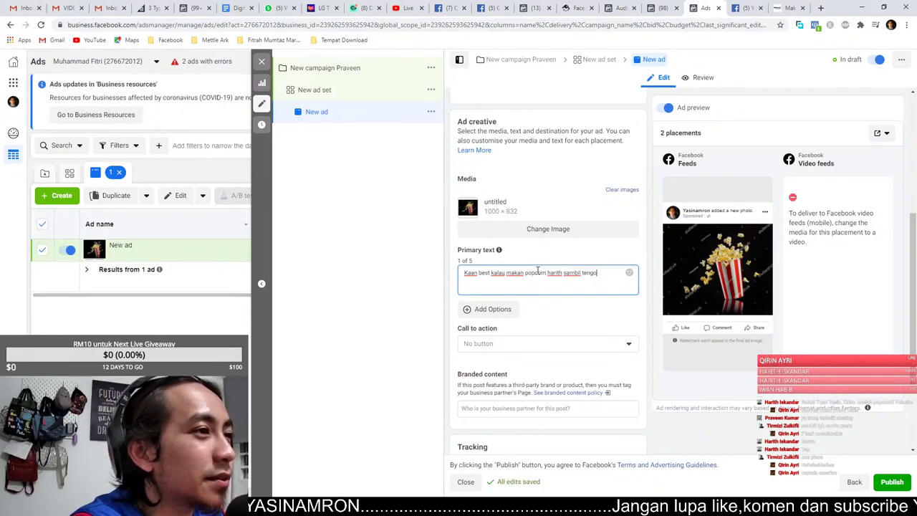
text(k netflix.)
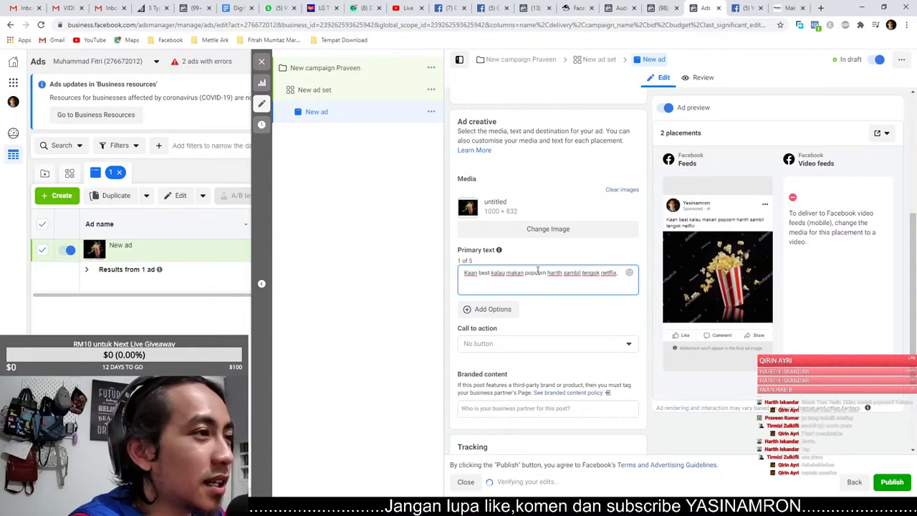
Add a second line to the ad's primary text reading "Lagi best kalau makan popcorn caramel sambil".
text(La)
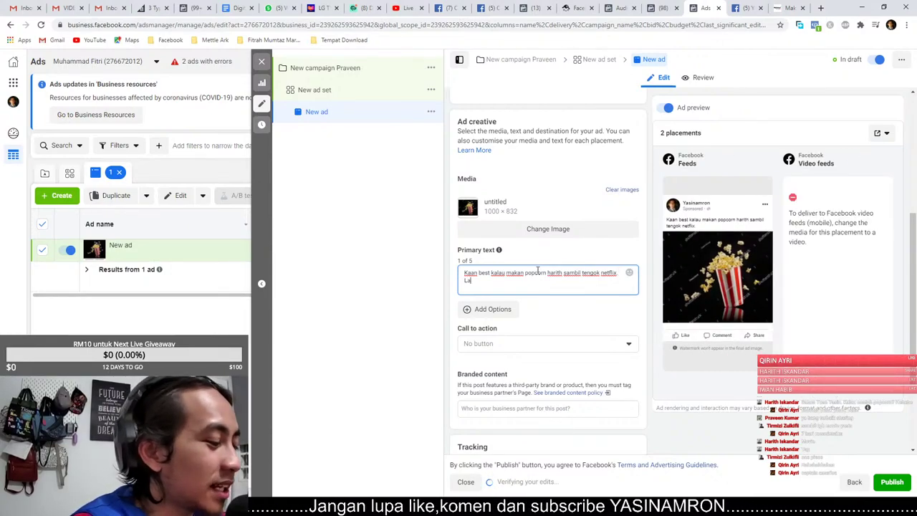
text(gi best kalau)
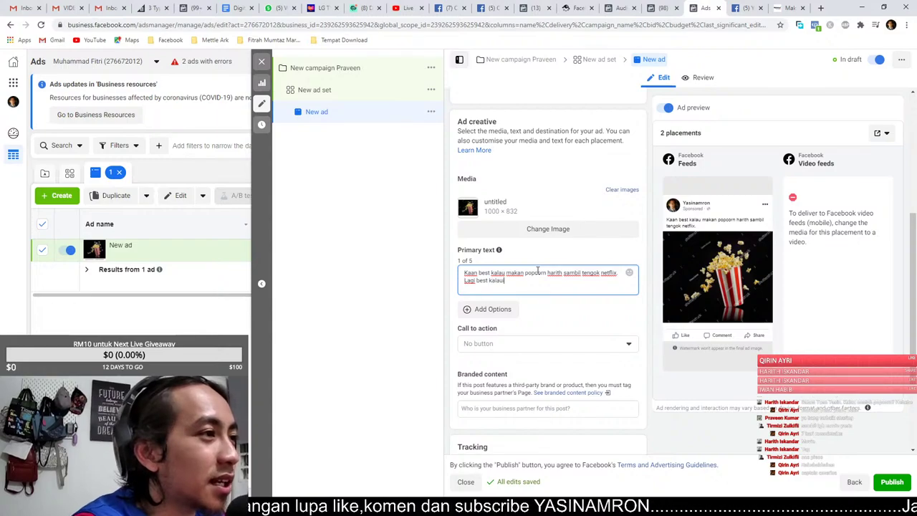
text( makan popcorn)
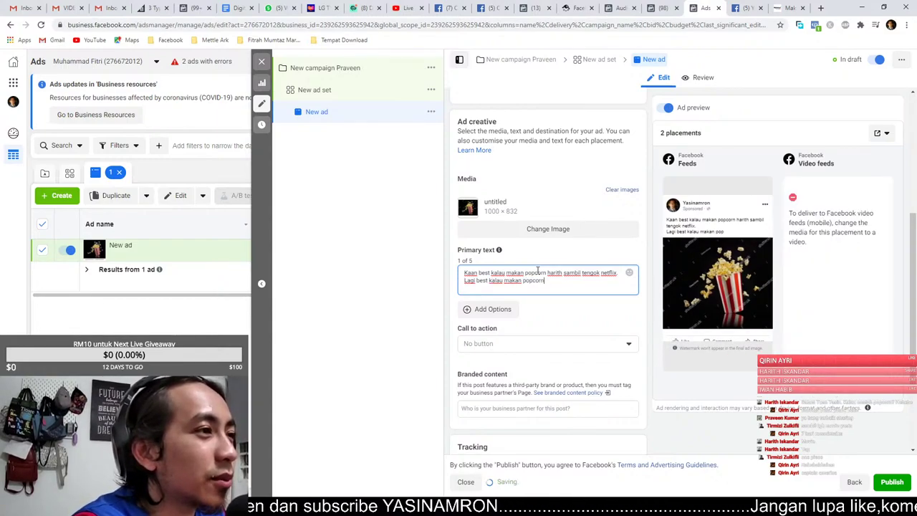
text( caramel)
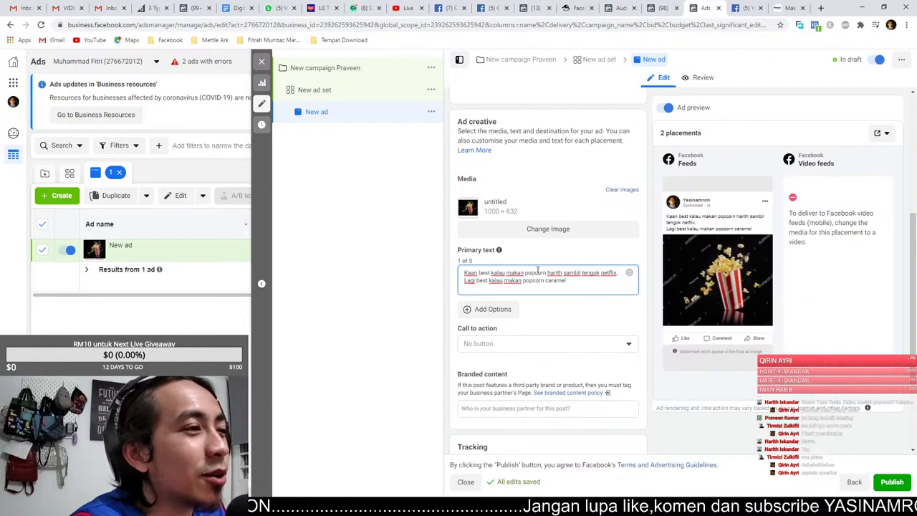
text( sambi)
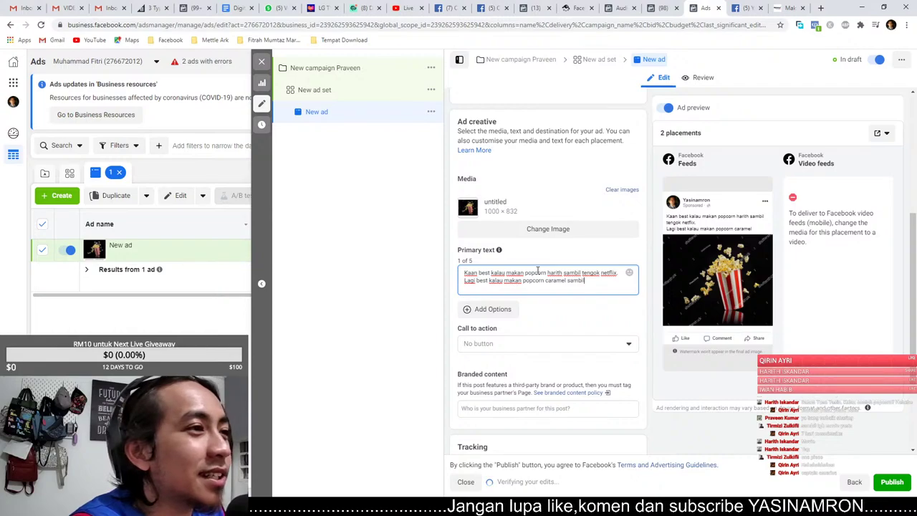
text(l)
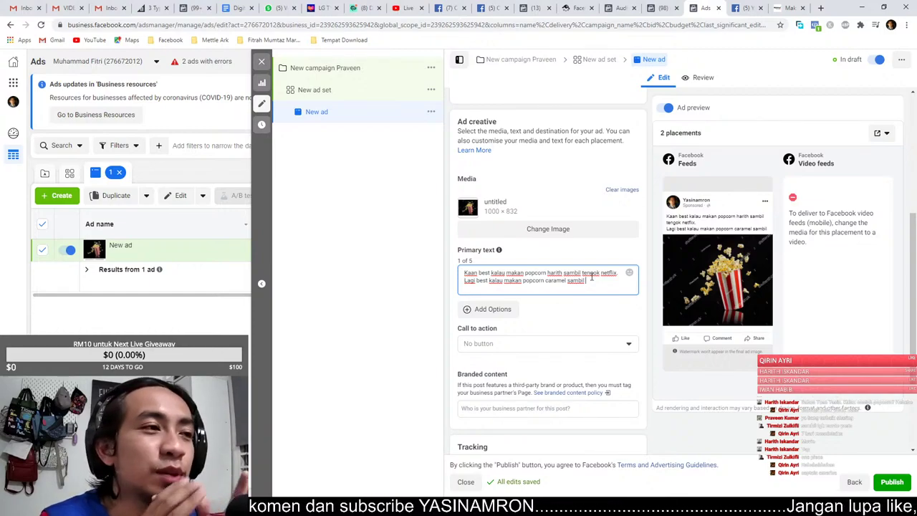
Review the ad set's location, age and interest targeting, followed by the ad and the campaign settings.
click(323, 96)
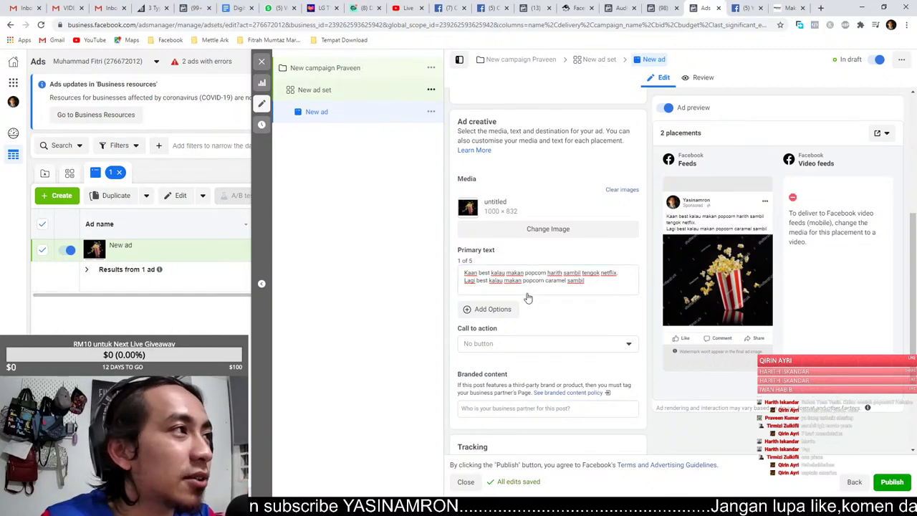
scroll(529, 336, down, 5)
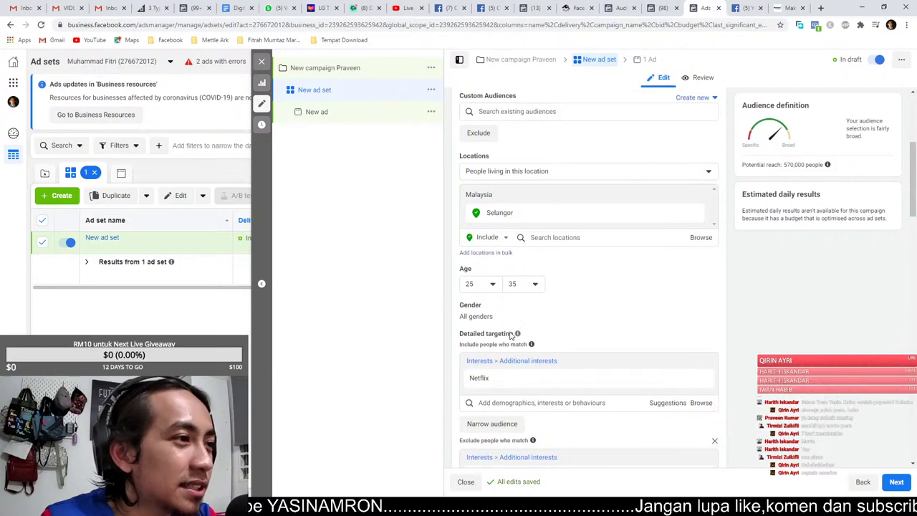
click(327, 114)
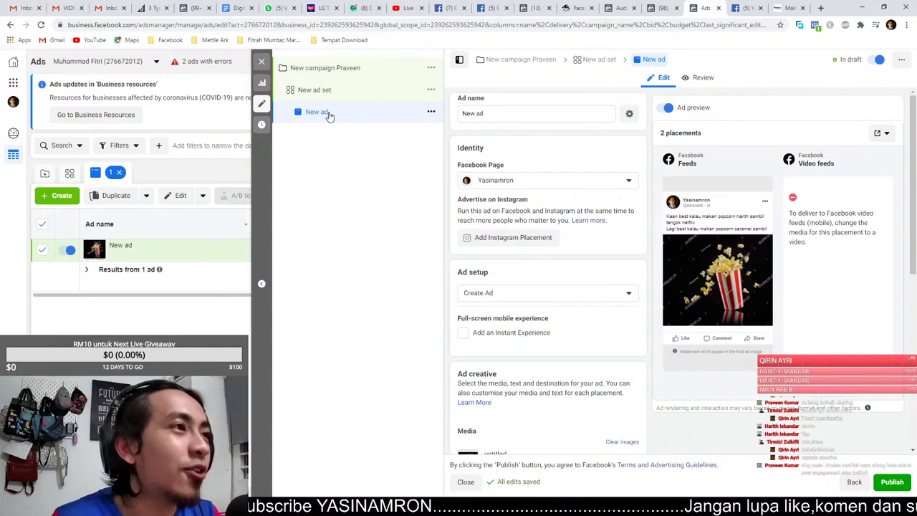
click(325, 69)
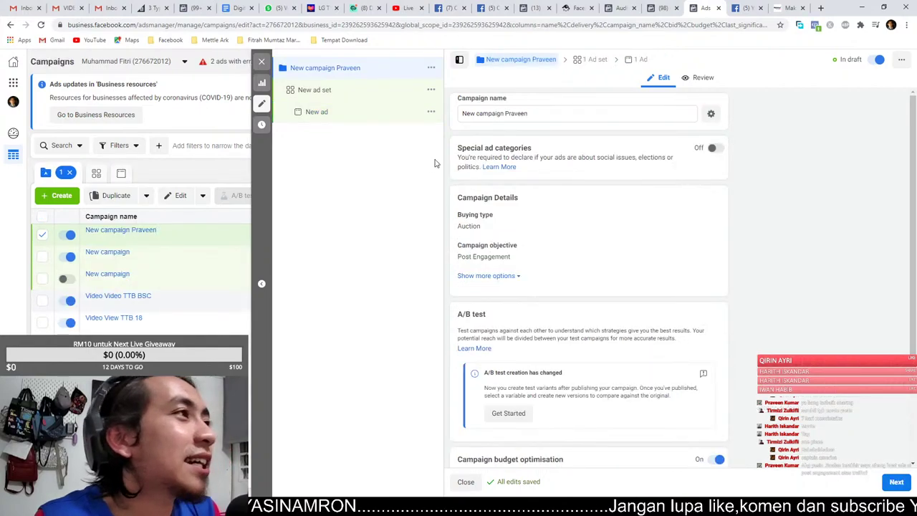
Close and reopen the draft campaign's editor, and view how the ad set's potential reach is estimated.
click(263, 65)
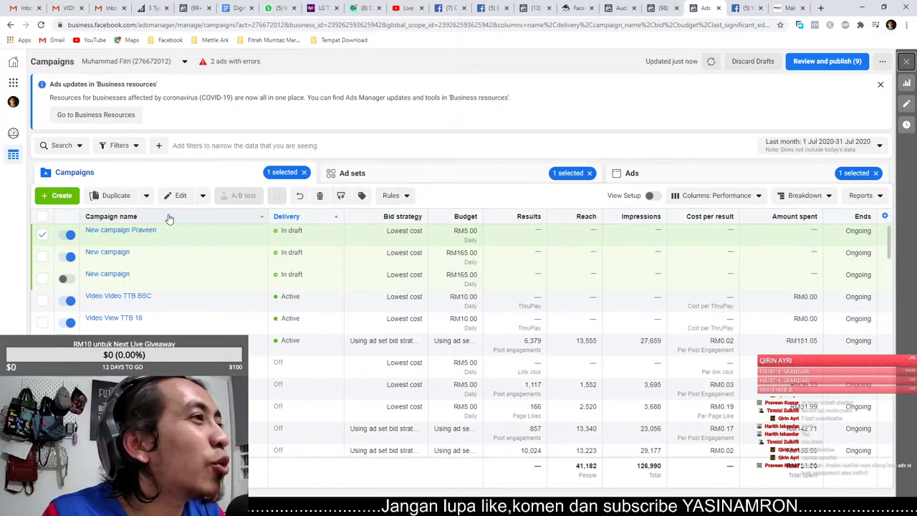
click(179, 195)
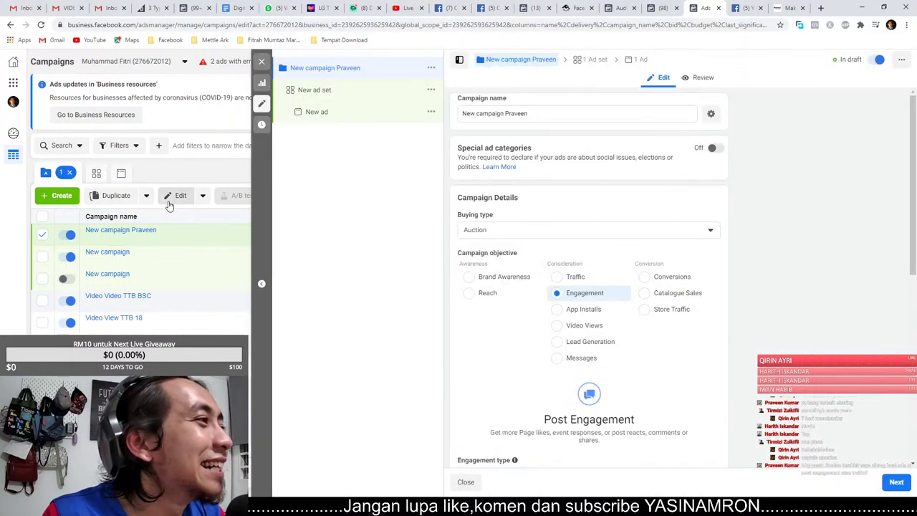
click(374, 93)
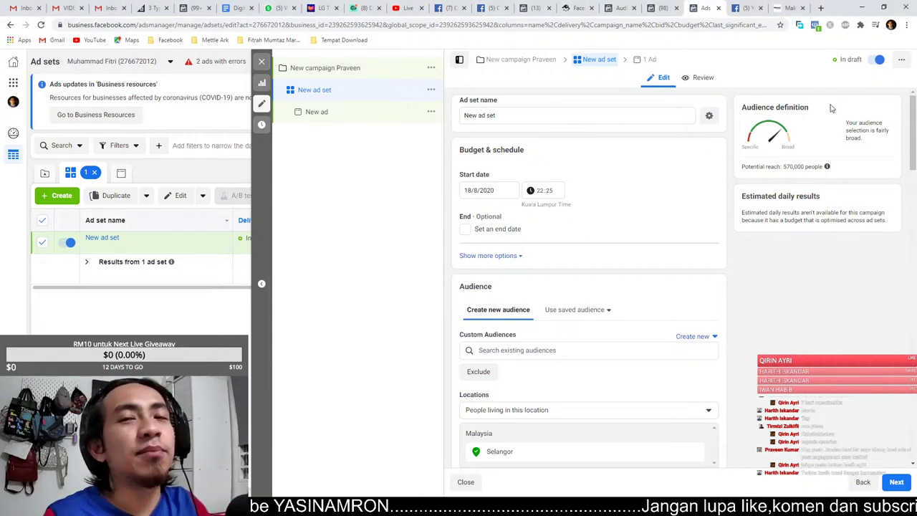
mouse_move(827, 167)
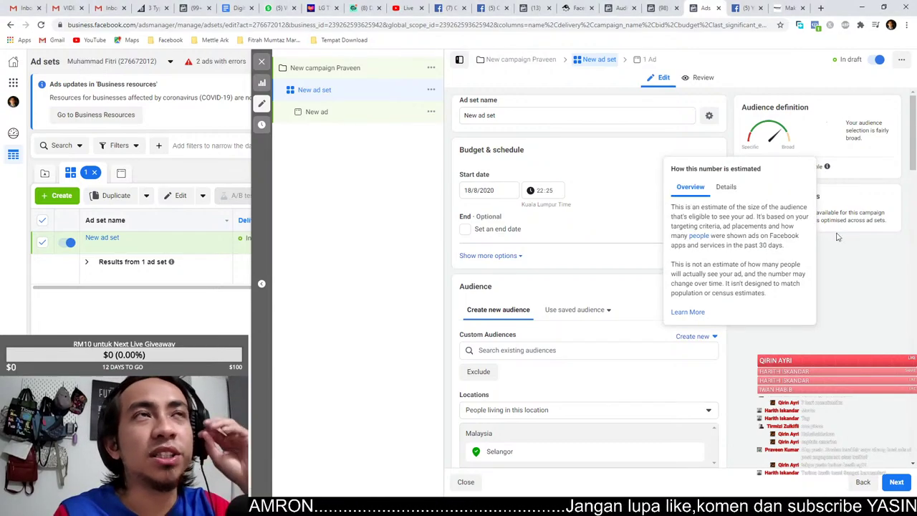